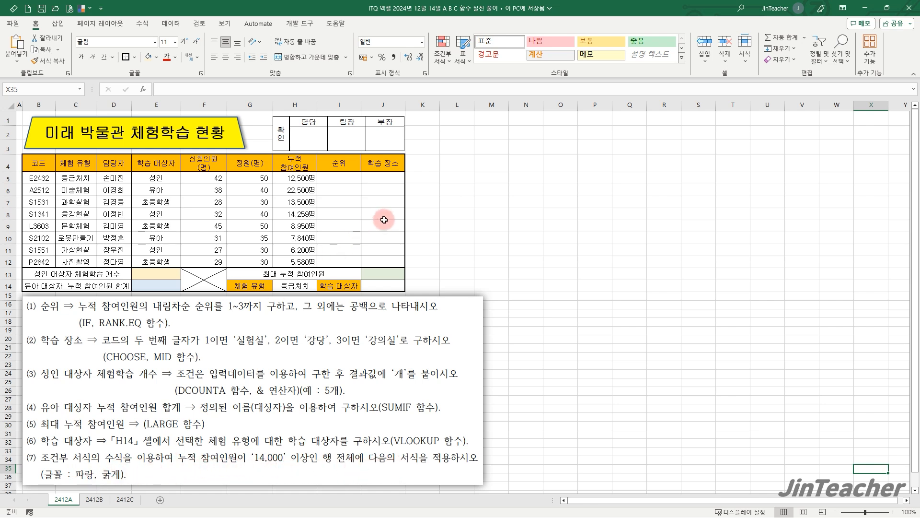
Start a formula-based conditional formatting rule for B5:J12 on sheet 2412A with the formula =$H5>=14000
left_click_drag(293, 182, 300, 258)
left_click_drag(230, 212, 219, 210)
left_click(52, 178)
left_click_drag(52, 178, 400, 262)
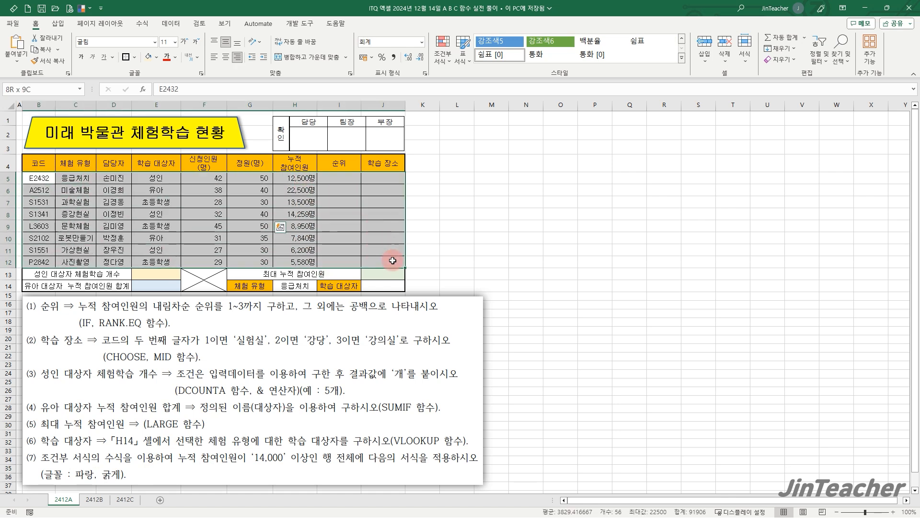
left_click(450, 53)
left_click(468, 179)
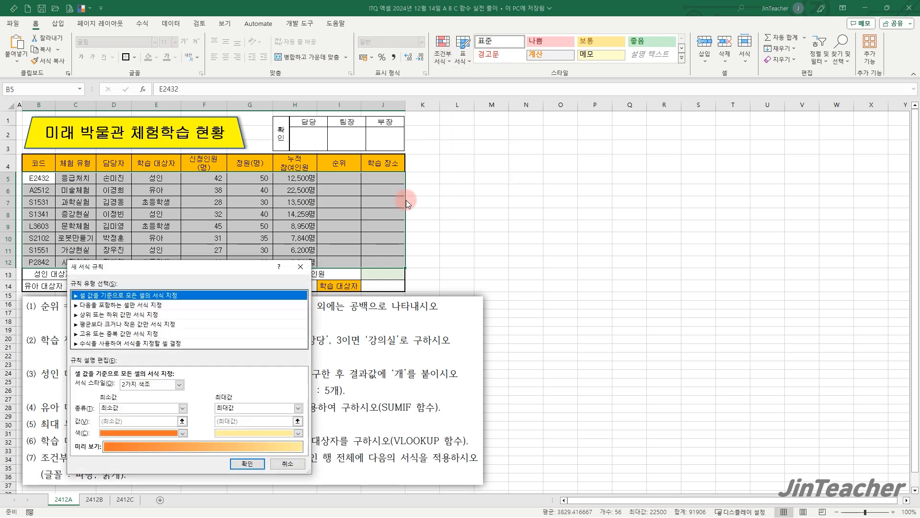
left_click(151, 343)
left_click_drag(185, 272, 493, 160)
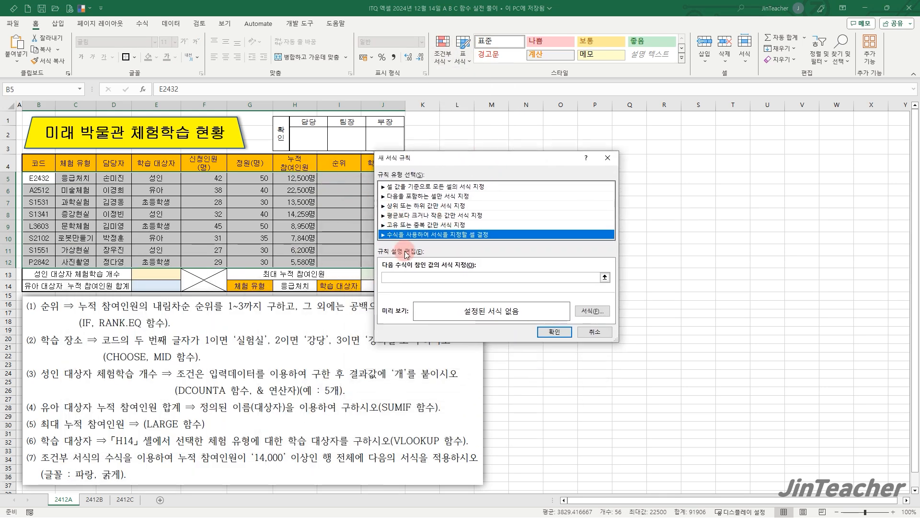
left_click(407, 277)
left_click(295, 178)
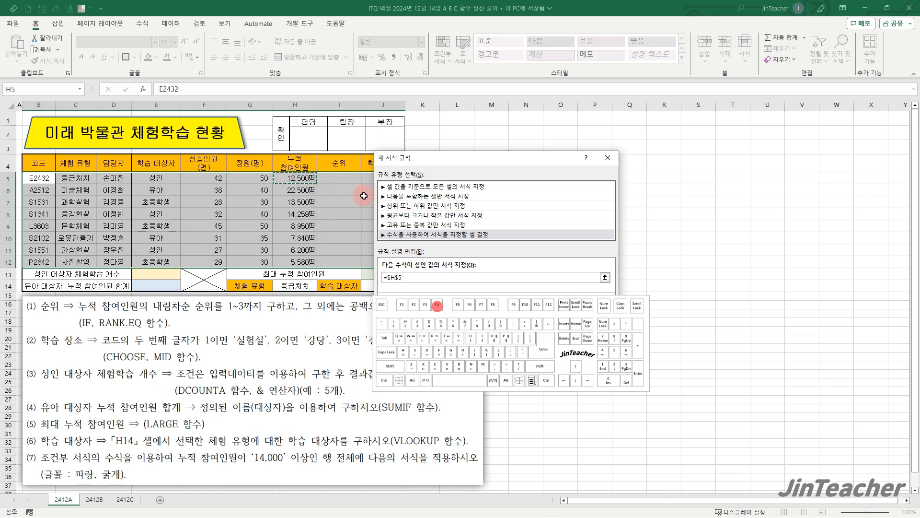
type(">=14000")
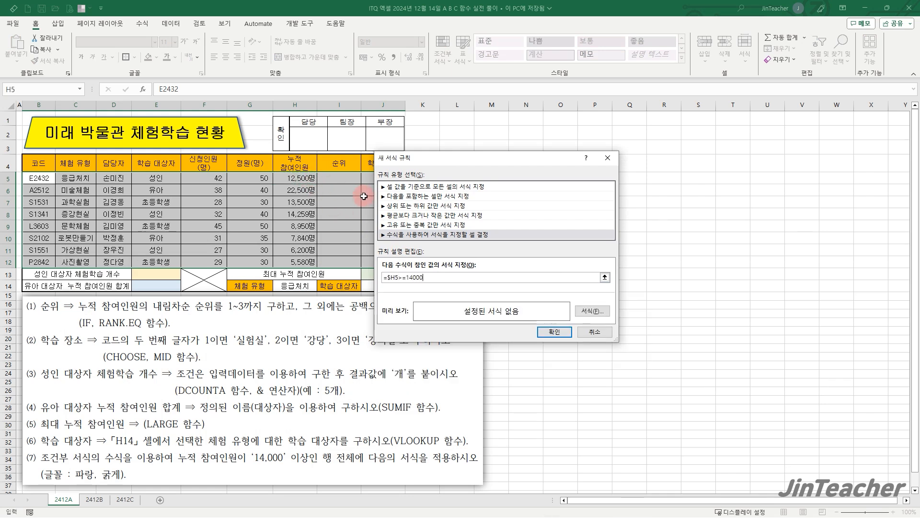
Set the 14,000 rule's font to bold and standard blue, and apply the rule to the 2412A table
left_click(592, 311)
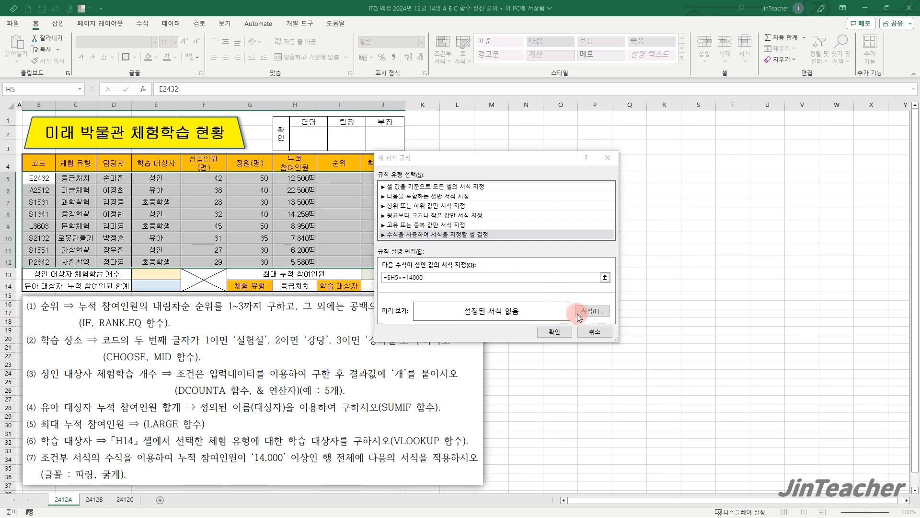
left_click_drag(250, 222, 529, 120)
left_click(496, 180)
left_click(532, 223)
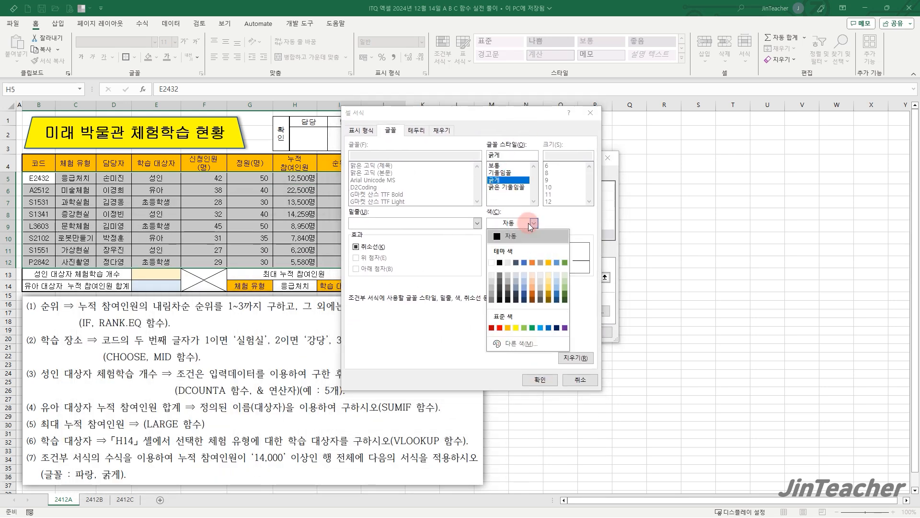
left_click(548, 328)
left_click(540, 379)
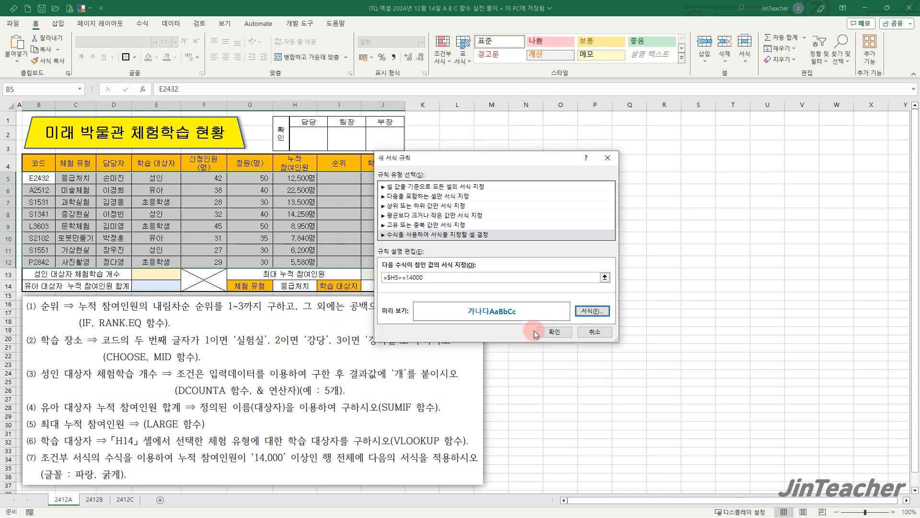
left_click(552, 331)
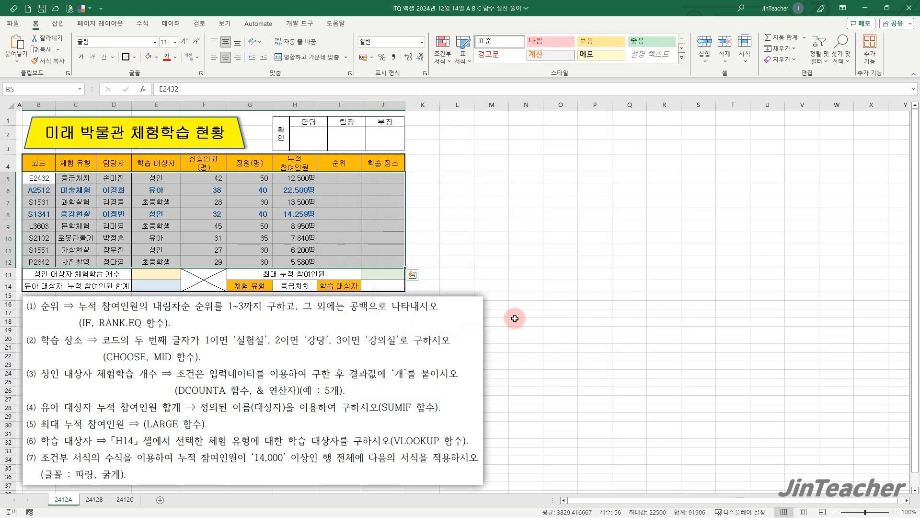
left_click(303, 213)
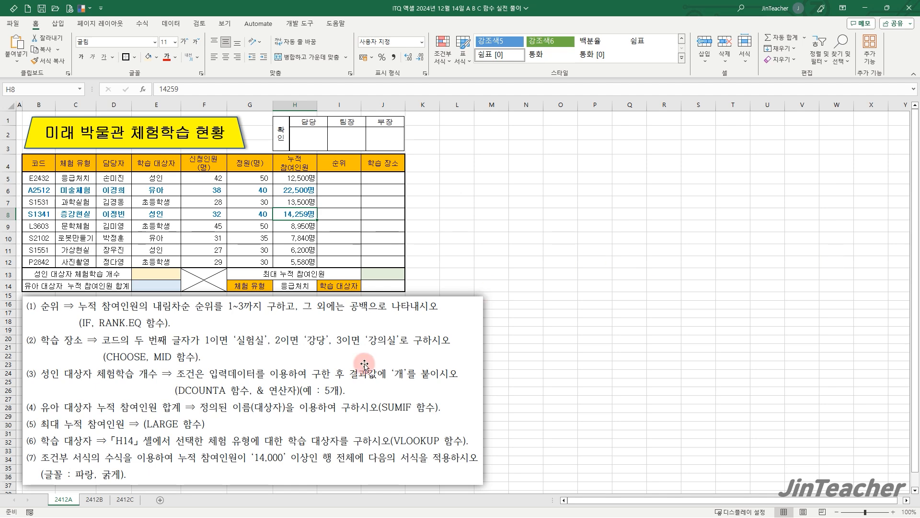
On sheet 2412B, start a formula-based conditional formatting rule for B5:J12 with the formula =$G5>=2000000
left_click(98, 502)
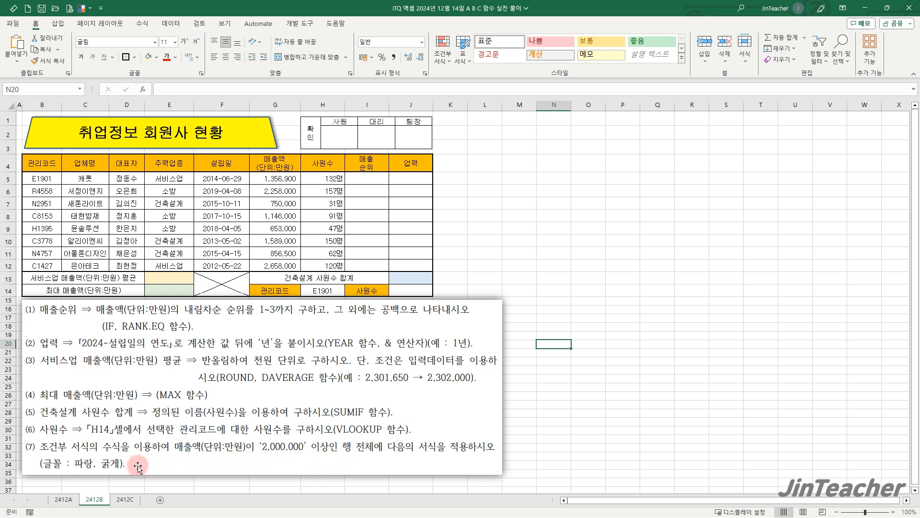
left_click(286, 219)
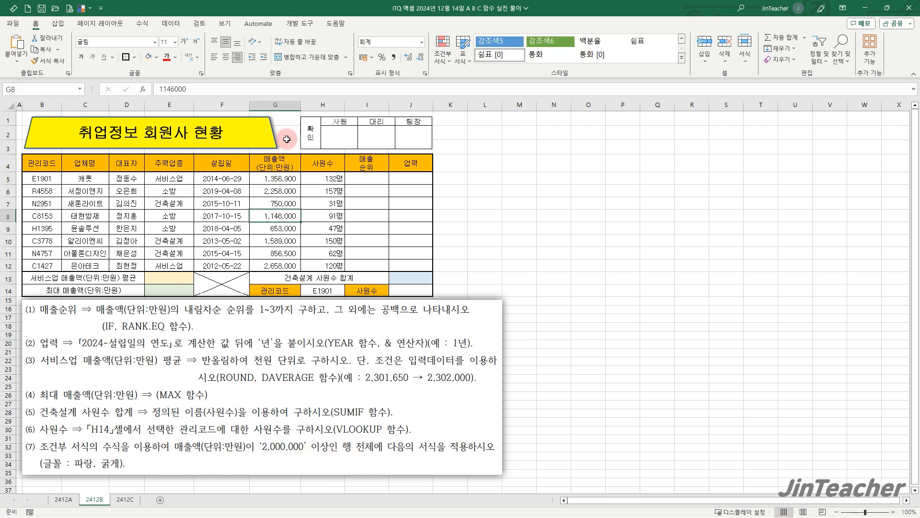
left_click(51, 180)
left_click_drag(51, 180, 417, 265)
left_click(447, 64)
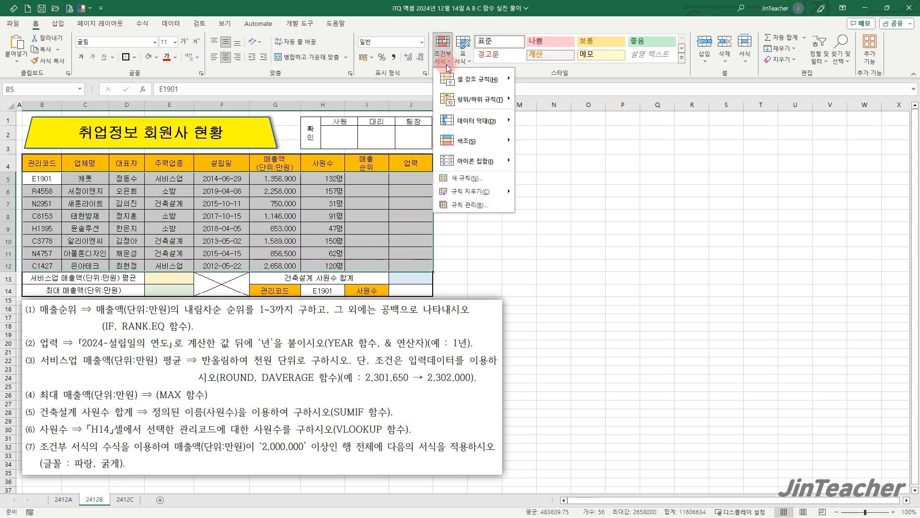
left_click(468, 175)
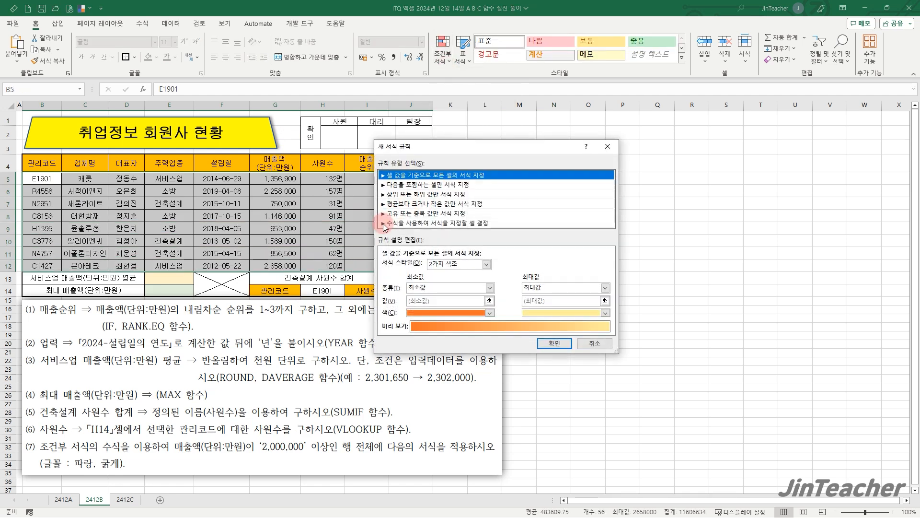
left_click(407, 223)
left_click(405, 265)
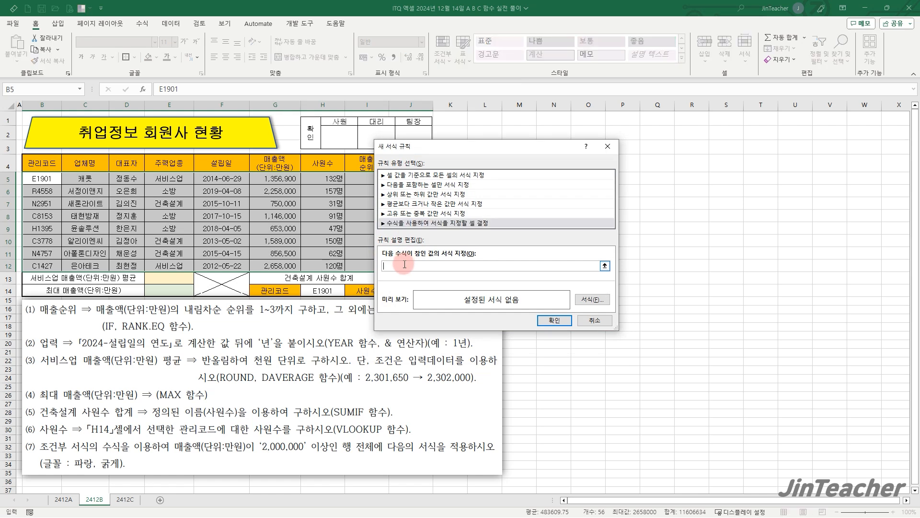
left_click(286, 179)
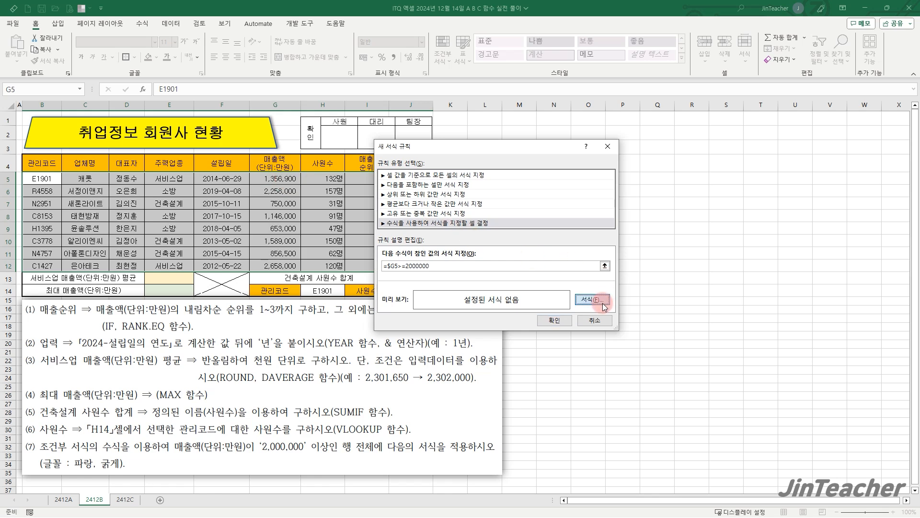
Give the 2,000,000 rule a bold, standard blue font and apply it to the 2412B table
left_click(592, 299)
left_click(524, 162)
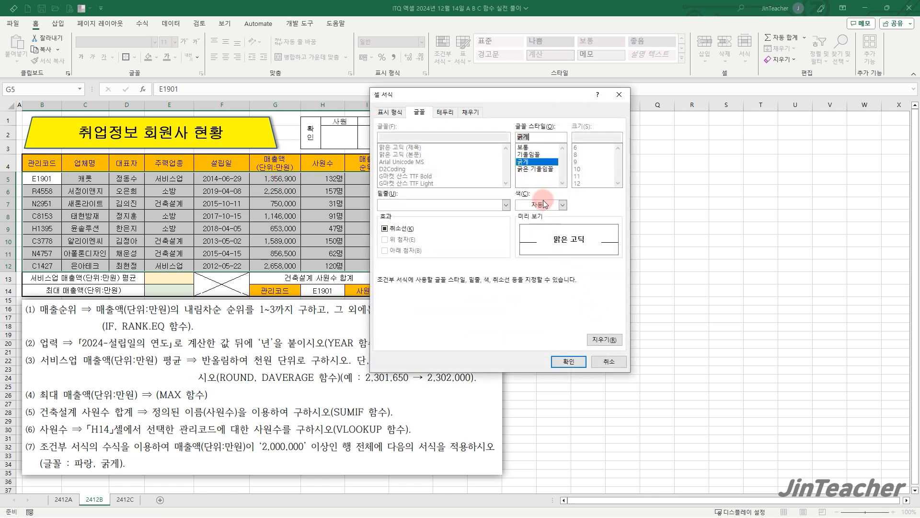
left_click(549, 206)
left_click(578, 310)
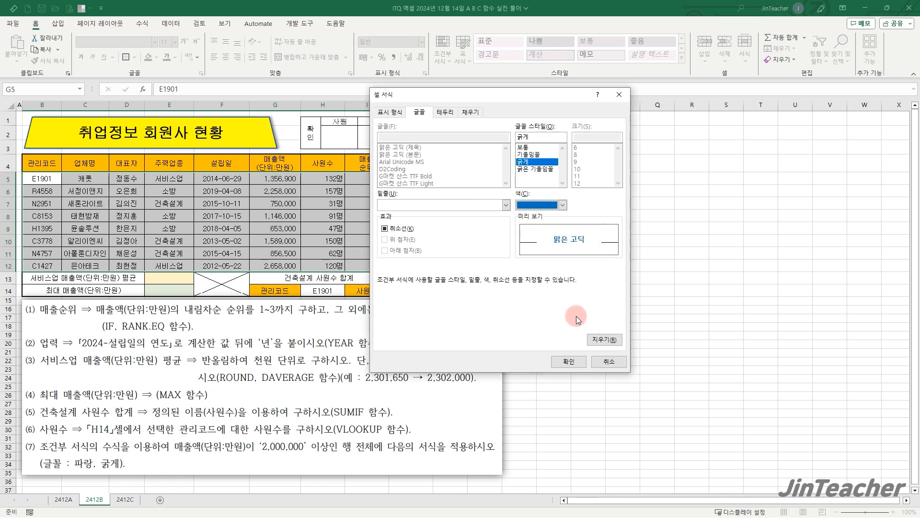
left_click(568, 361)
left_click(551, 320)
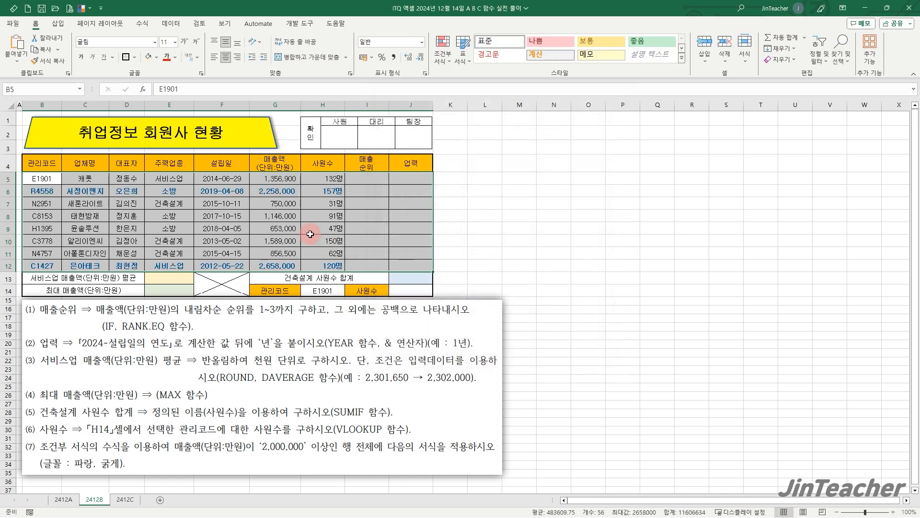
left_click(283, 265)
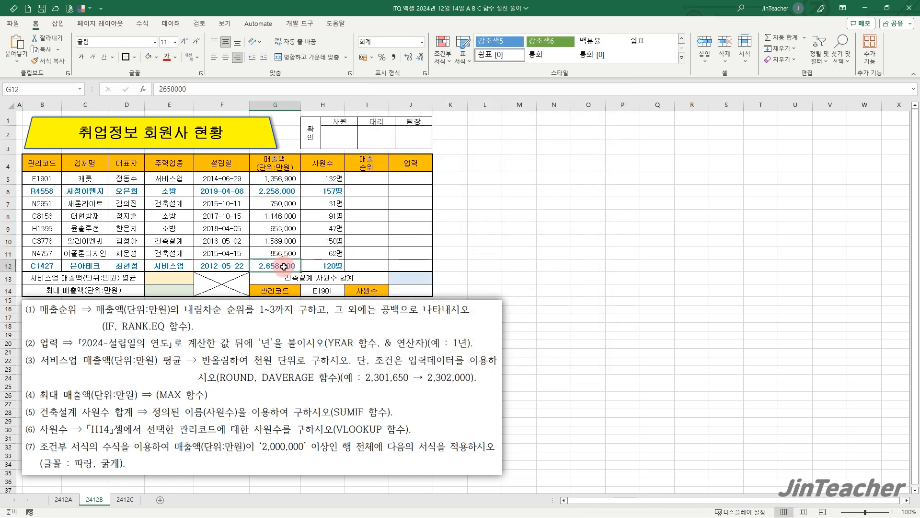
On sheet 2412C, start a formula-based conditional formatting rule for B5:J12 with the formula =$H5>=8000000
left_click(126, 499)
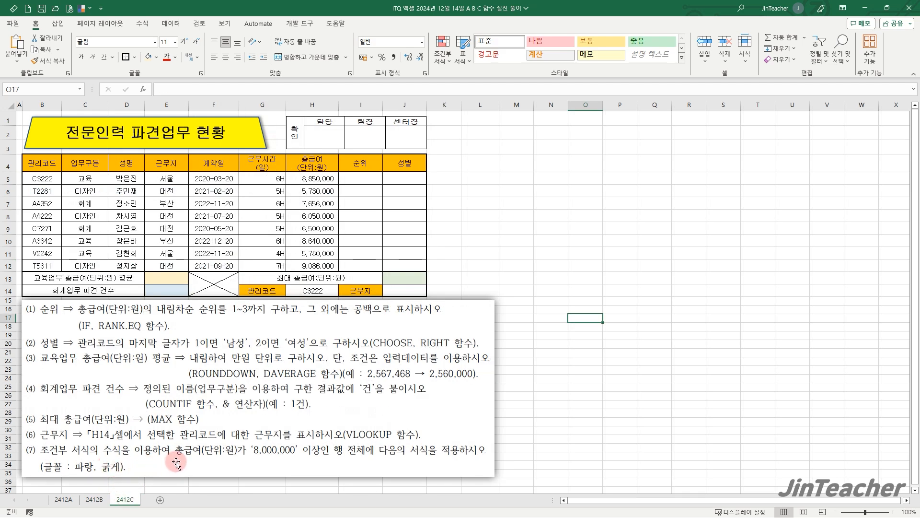
left_click(322, 190)
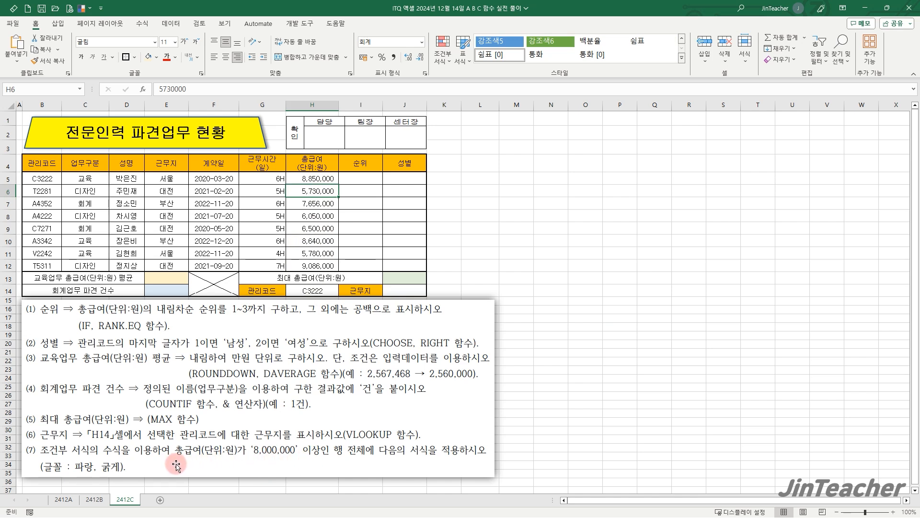
left_click(352, 229)
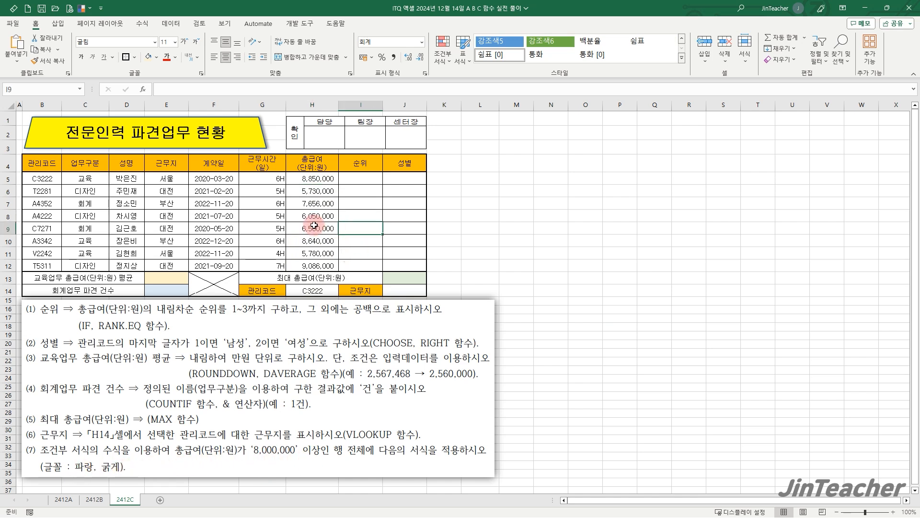
left_click_drag(53, 177, 402, 261)
left_click(442, 48)
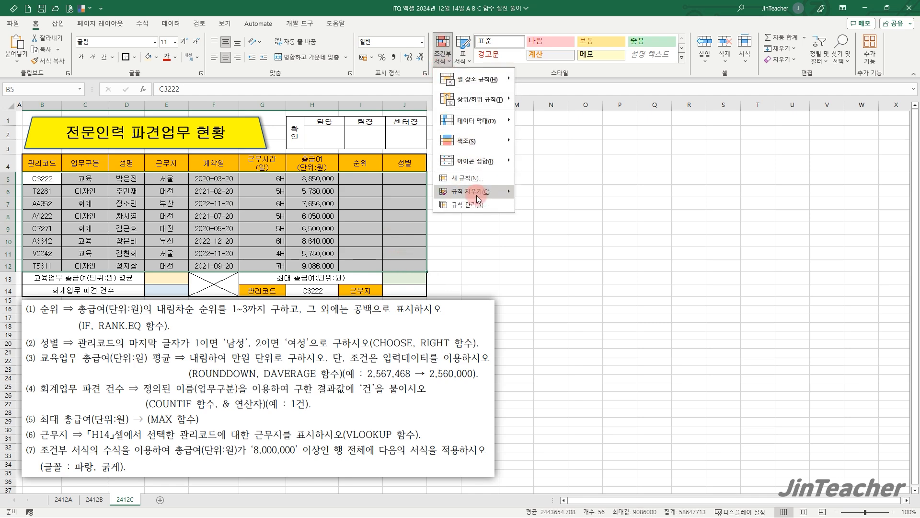
left_click(480, 186)
left_click(399, 212)
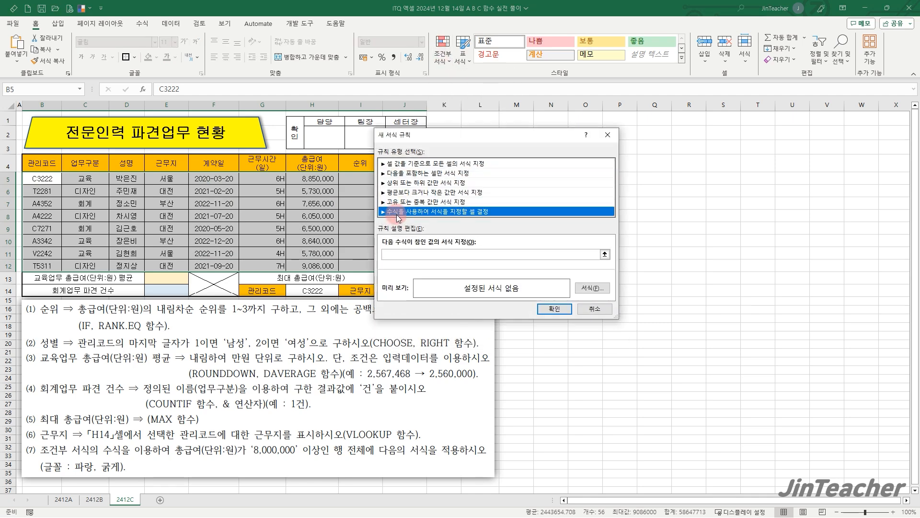
left_click(405, 256)
left_click(326, 179)
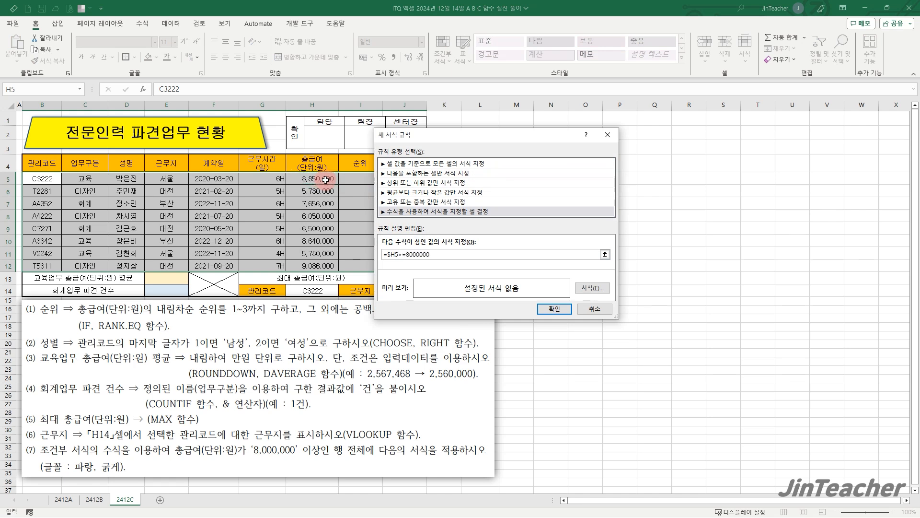
Format the 8,000,000 rule with a bold, standard blue font and apply it to the 2412C table
left_click(593, 287)
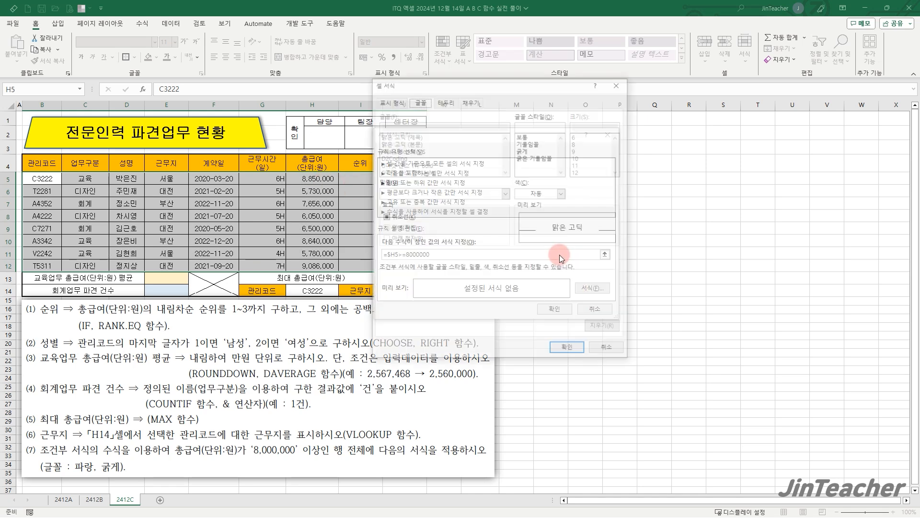
left_click(523, 150)
left_click(555, 195)
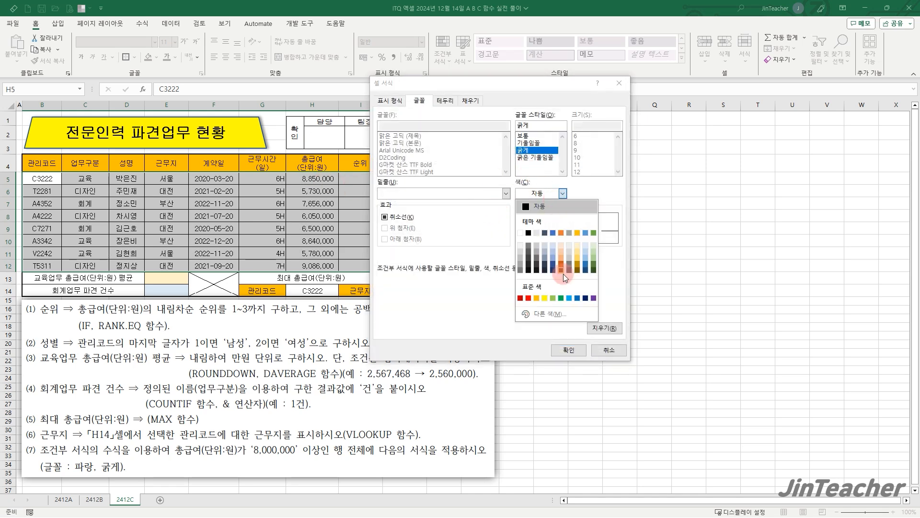
left_click(577, 297)
left_click(579, 353)
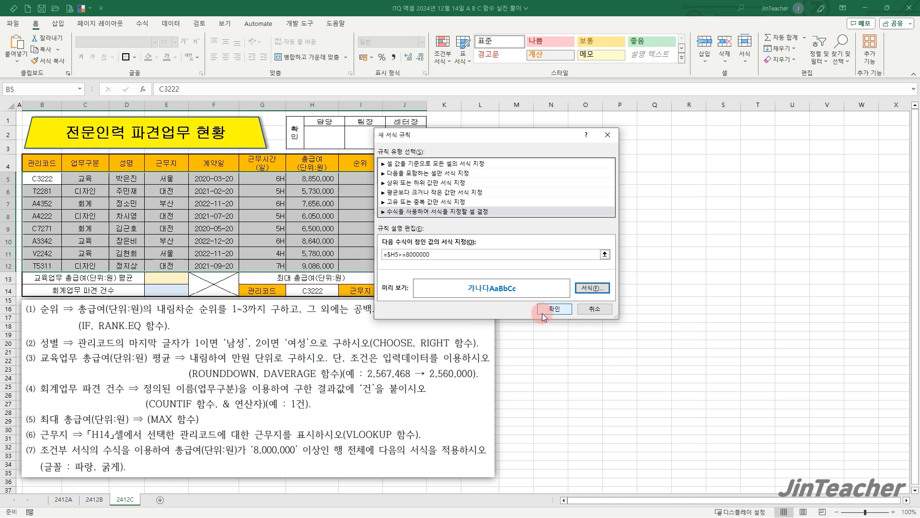
left_click(544, 312)
left_click(320, 236)
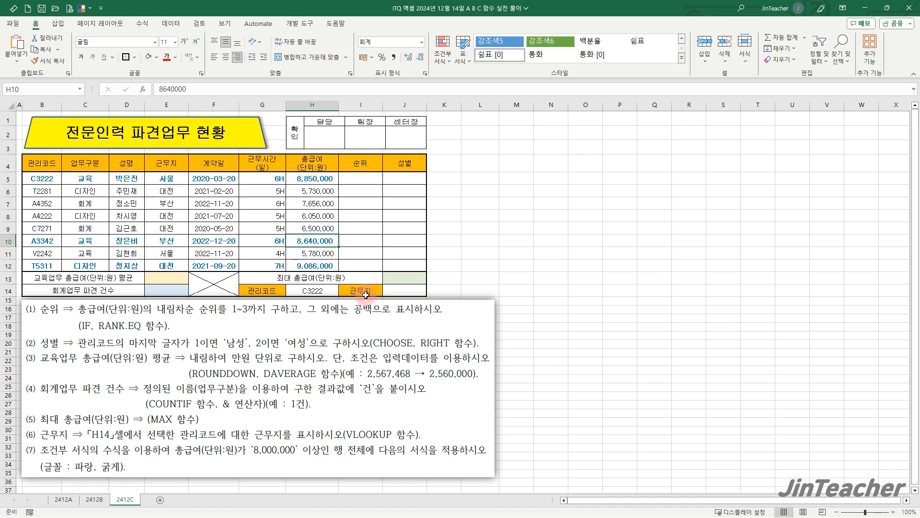
On sheet 2412C, start a VLOOKUP function in the 근무지 result cell J14
left_click_drag(42, 178, 173, 263)
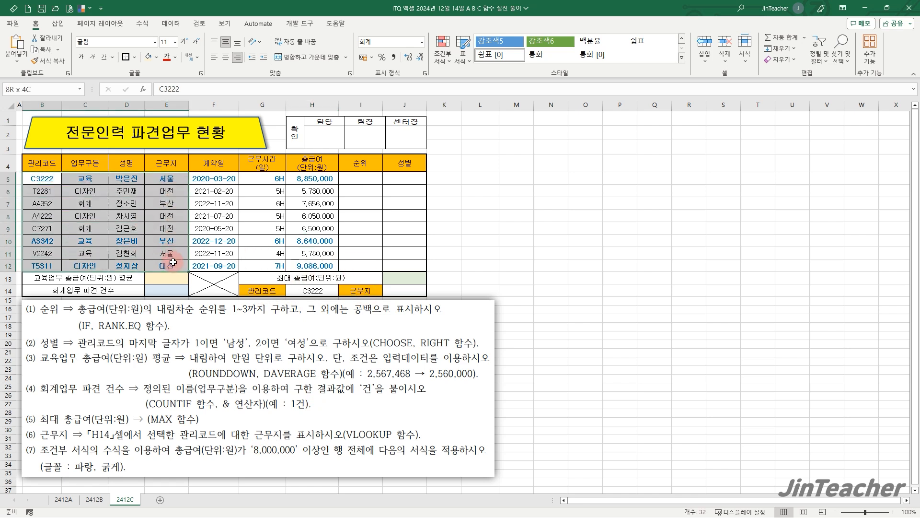
left_click(392, 289)
left_click(143, 89)
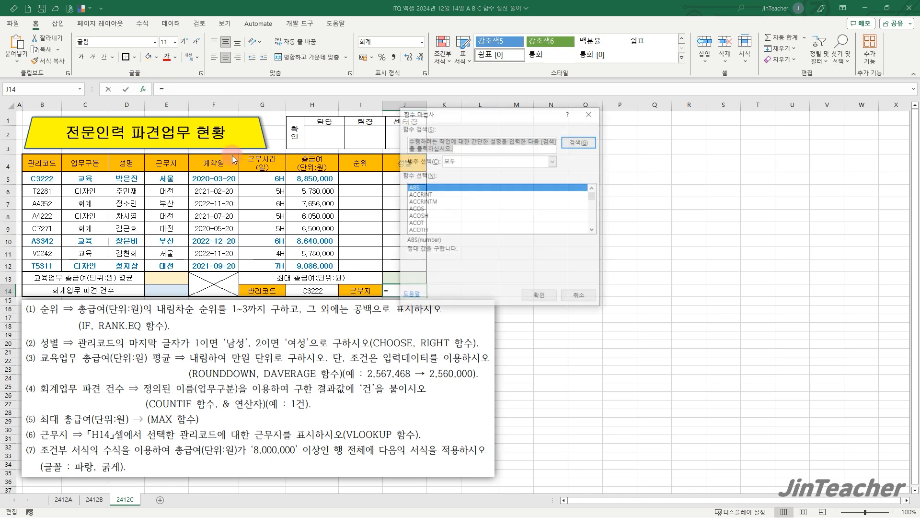
left_click(444, 216)
key("v")
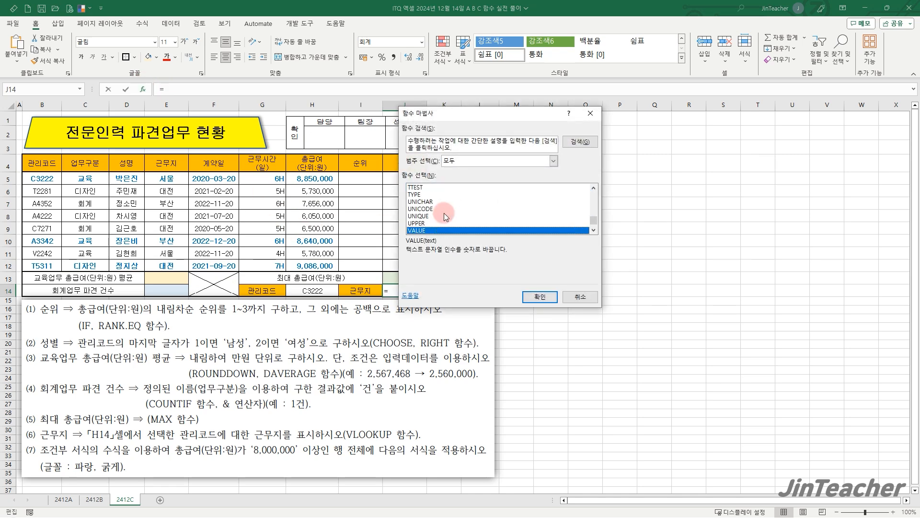
scroll(444, 214, "down", 2)
scroll(436, 220, "down", 2)
left_click(434, 209)
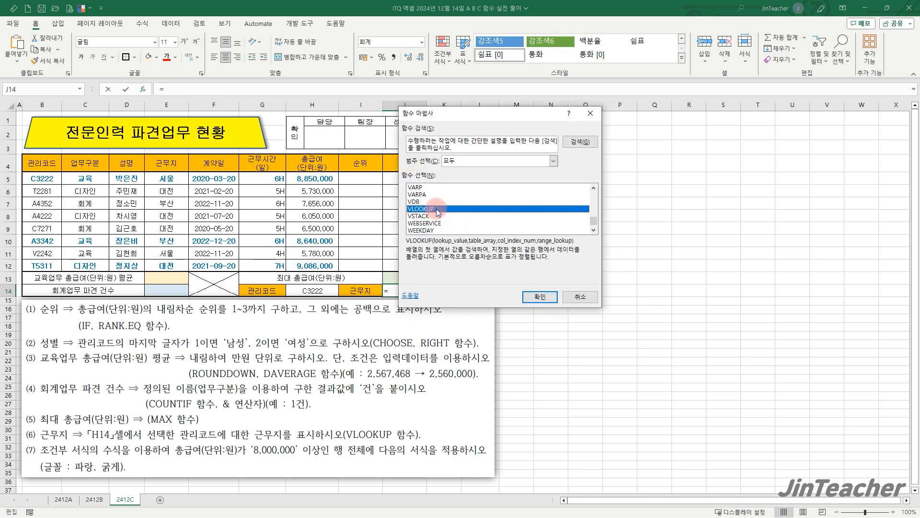
left_click(540, 296)
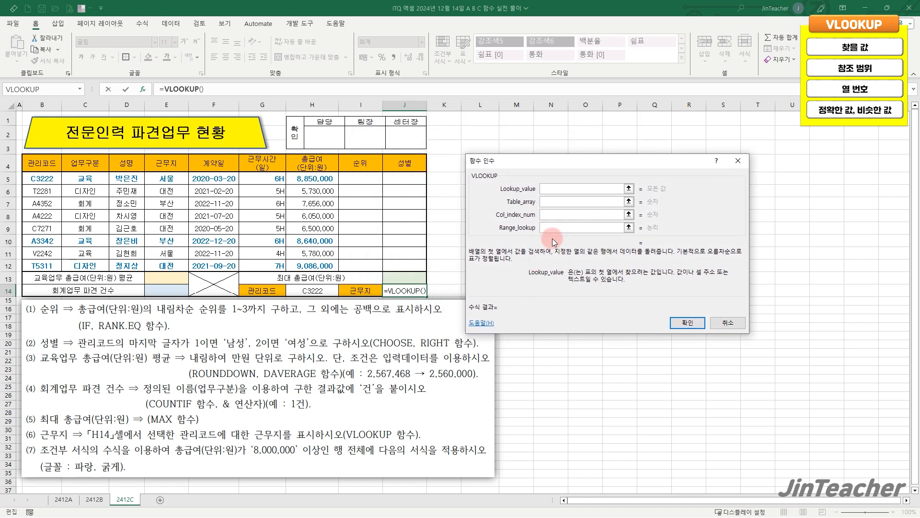
Complete the 근무지 lookup with lookup value H14, table range B5:E12, column number 4 and range lookup 0, and check it against row 5
left_click(314, 291)
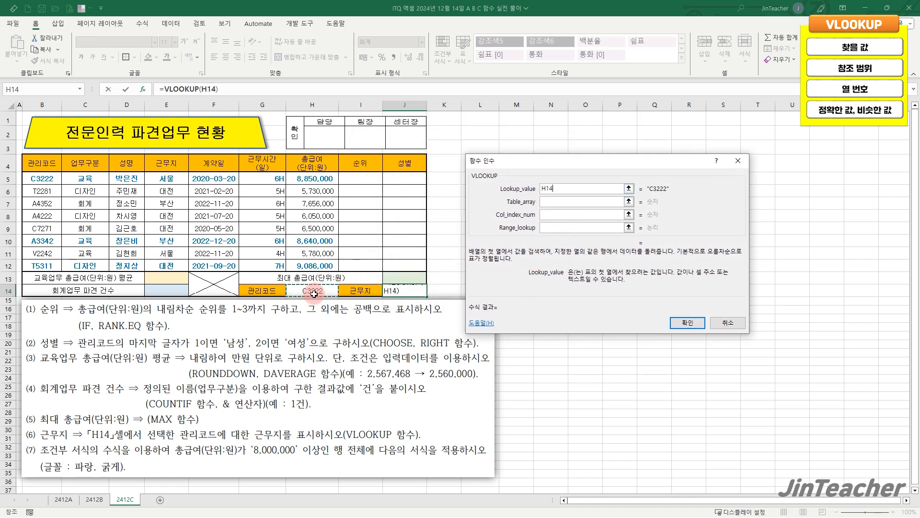
left_click(576, 203)
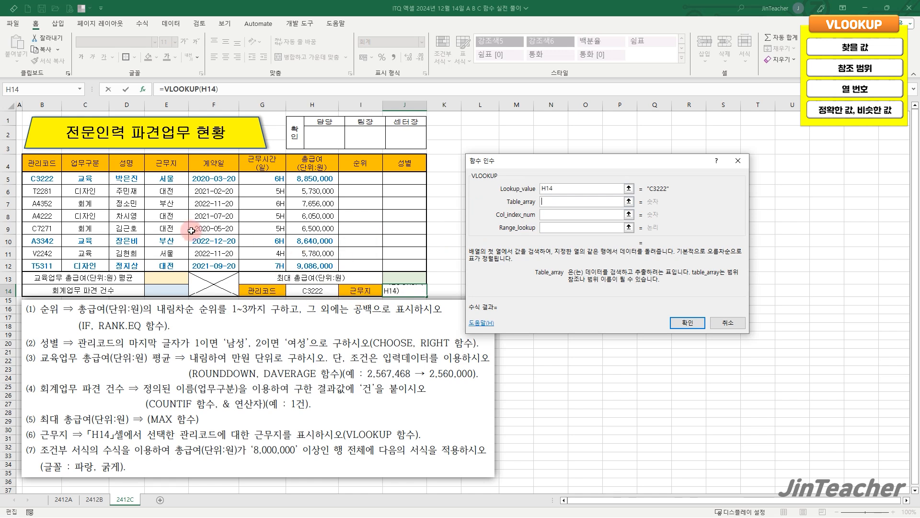
left_click_drag(46, 179, 167, 263)
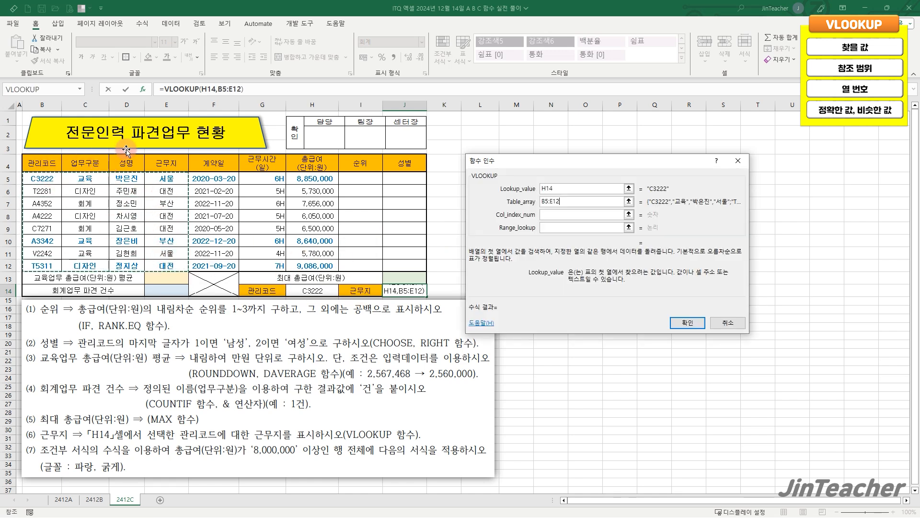
left_click(551, 216)
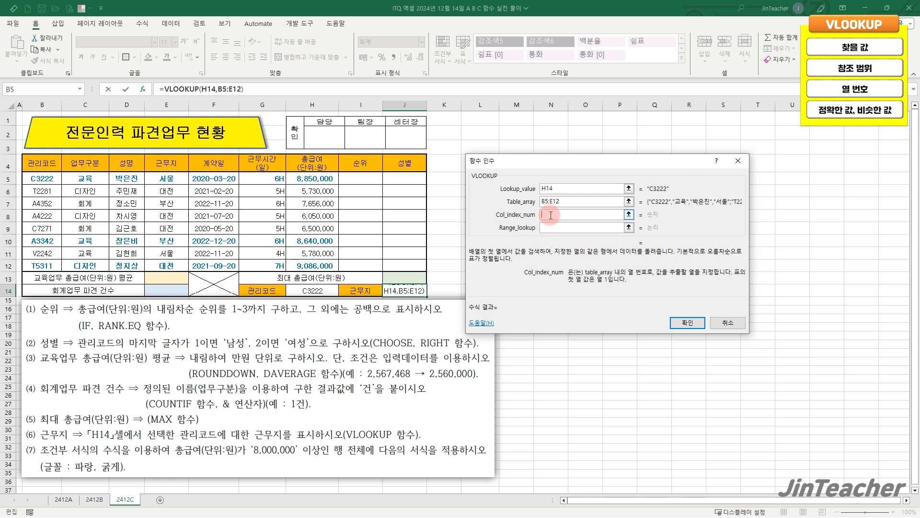
left_click(551, 227)
type("0")
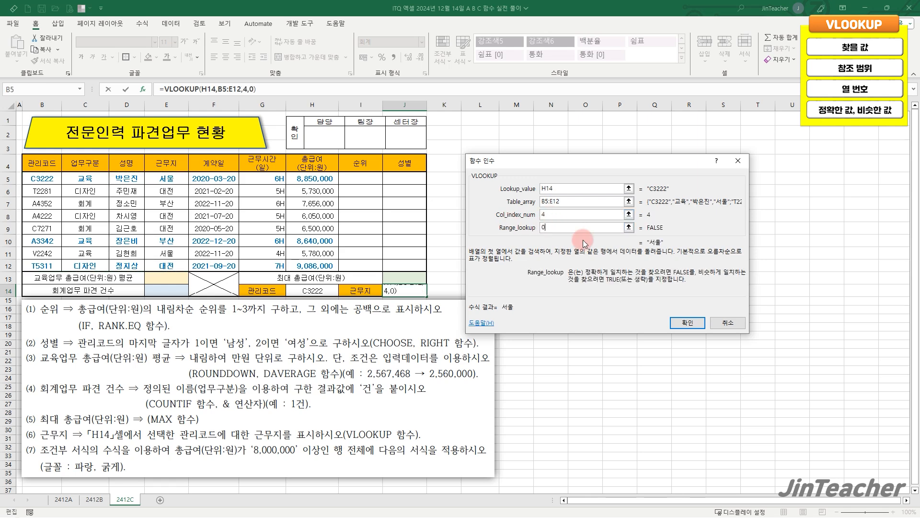
left_click(688, 322)
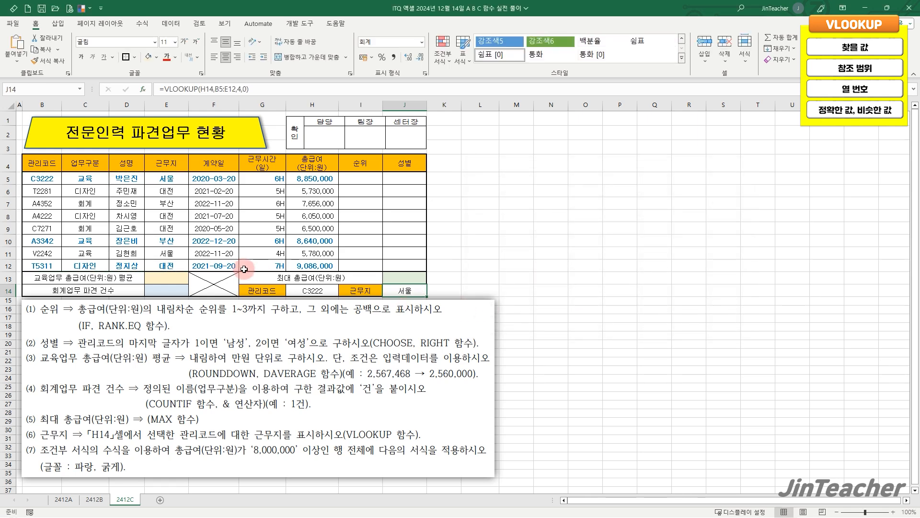
left_click_drag(48, 179, 158, 180)
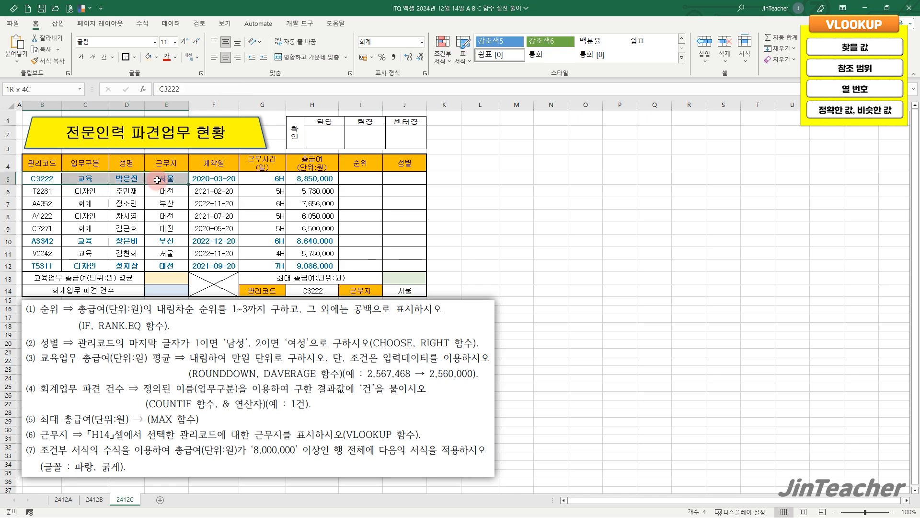
left_click(398, 290)
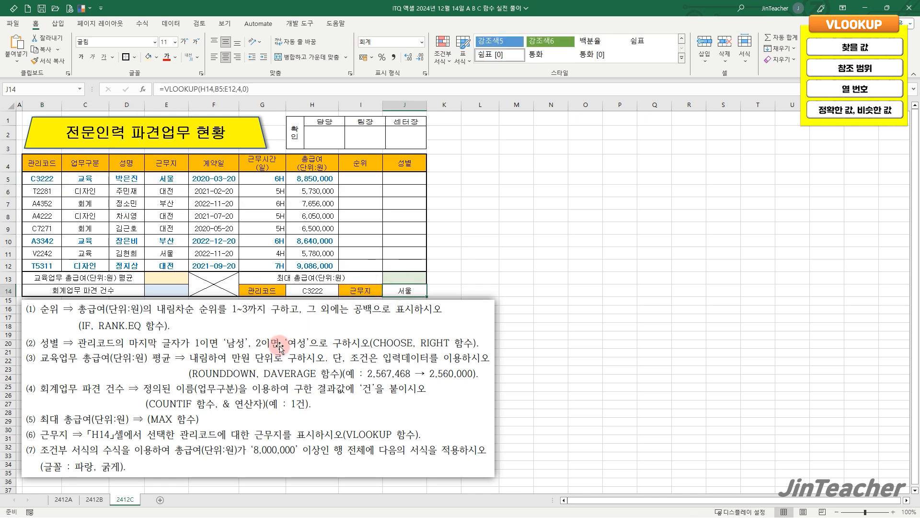
On sheet 2412B, start a VLOOKUP function in the 사원수 result cell J14
left_click(98, 499)
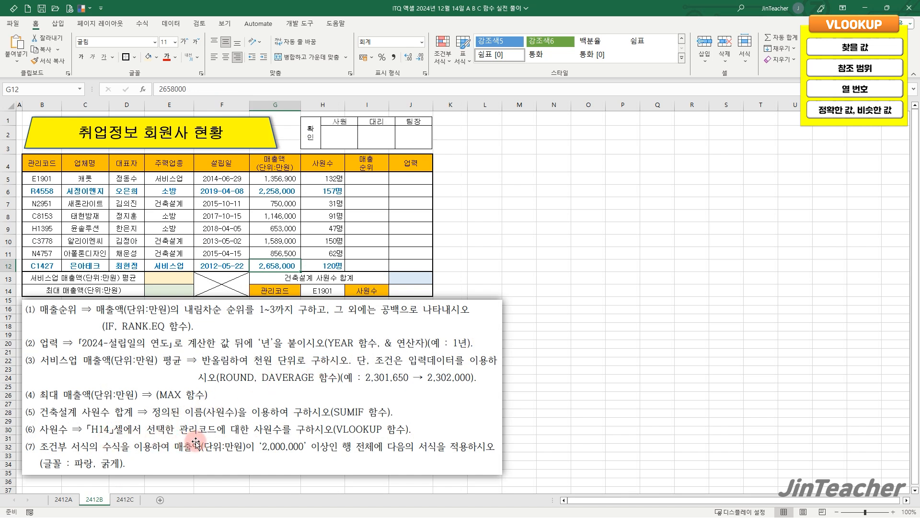
left_click_drag(49, 183, 348, 267)
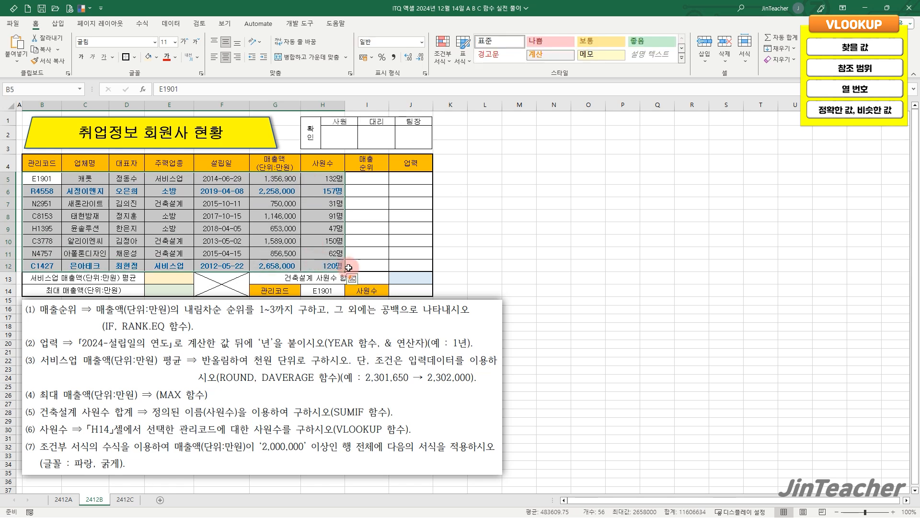
left_click(410, 290)
left_click(142, 89)
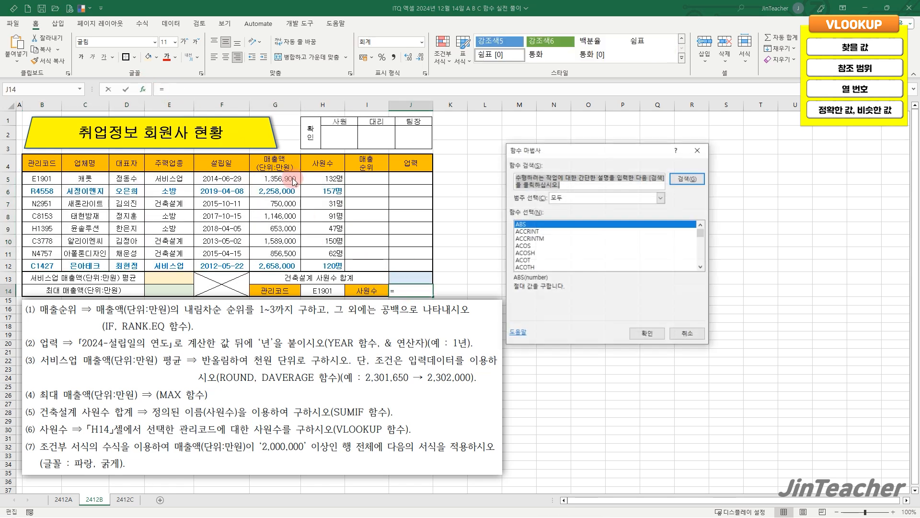
left_click(571, 198)
left_click(566, 209)
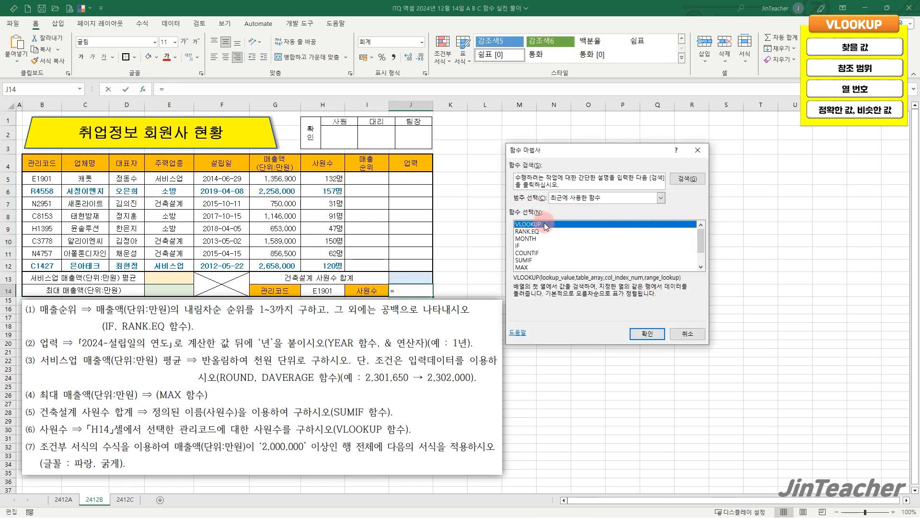
left_click(648, 334)
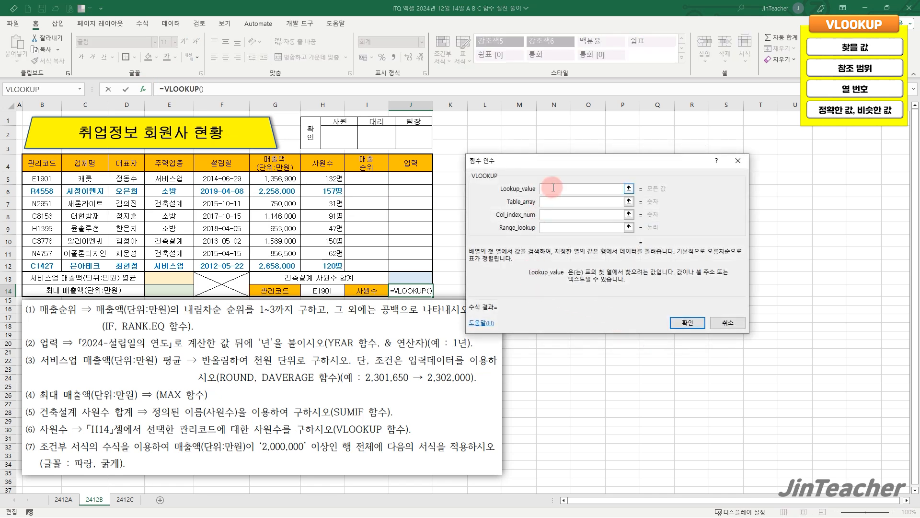
Complete the 사원수 lookup with lookup value H14, table range B5:H12, column number 7 and range lookup 0, and check it against row 5
left_click(336, 291)
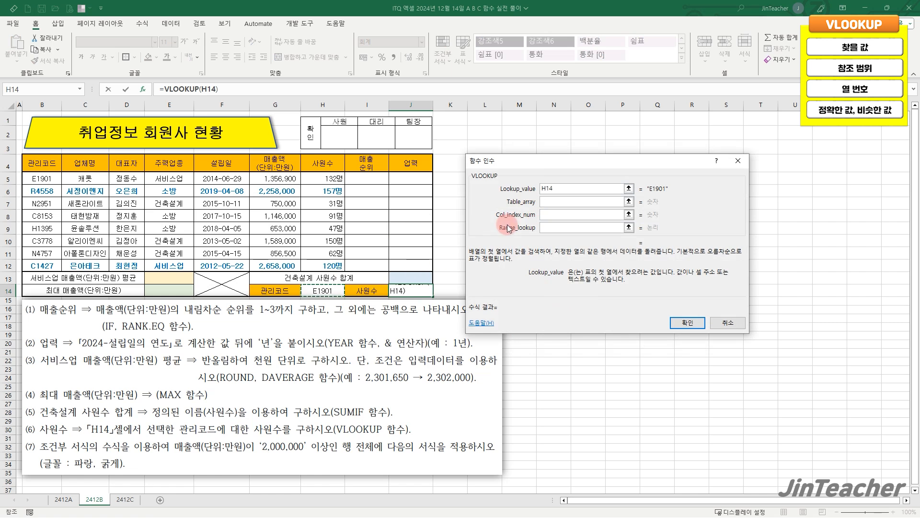
left_click(549, 201)
left_click_drag(44, 178, 314, 260)
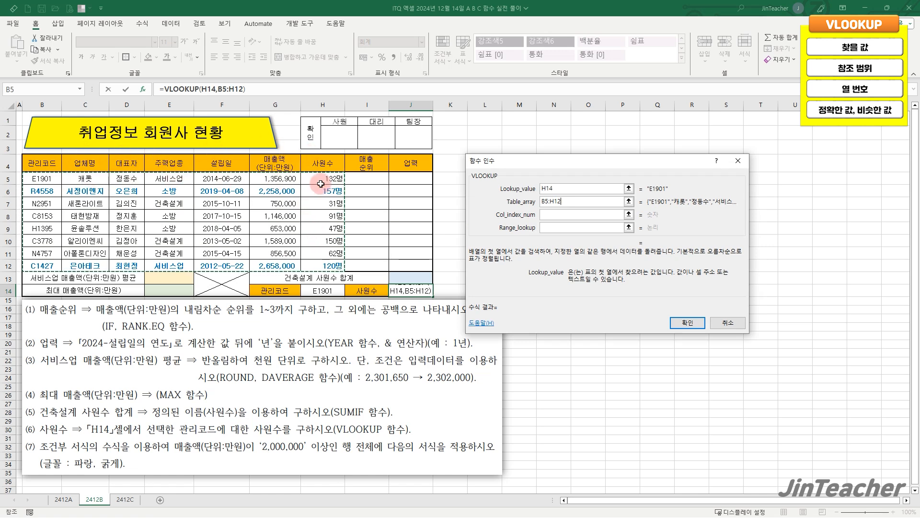
left_click(562, 217)
type("7")
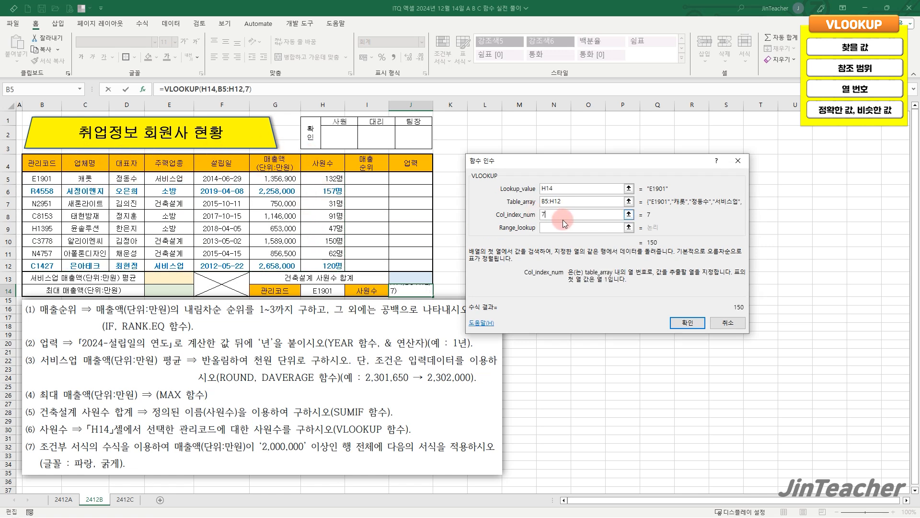
left_click(559, 227)
type("0")
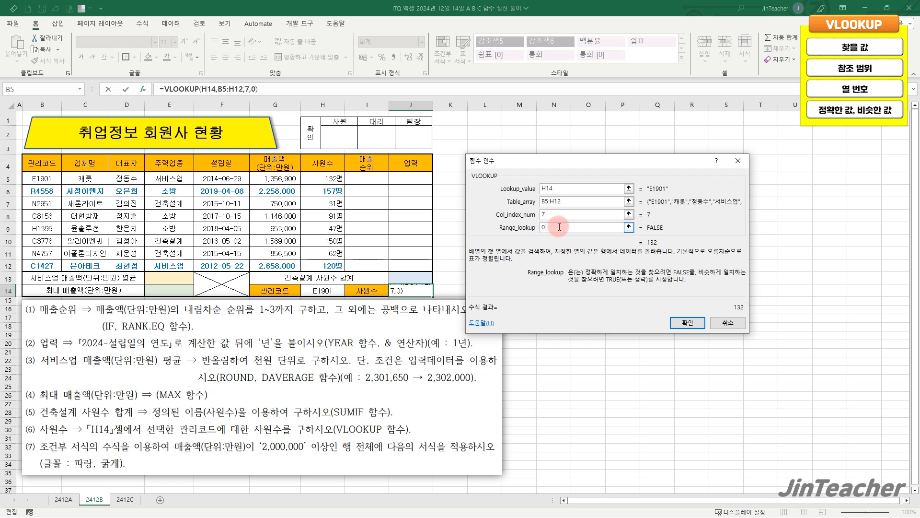
left_click(688, 323)
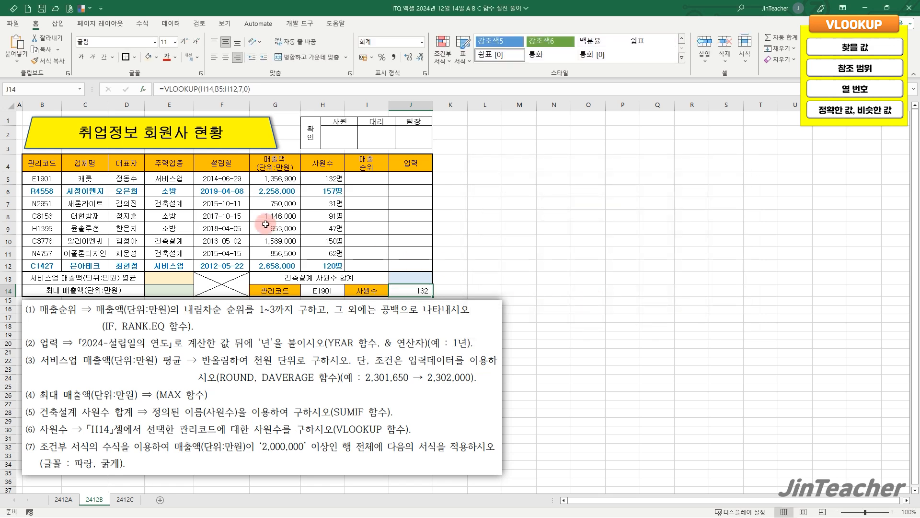
left_click_drag(44, 178, 304, 182)
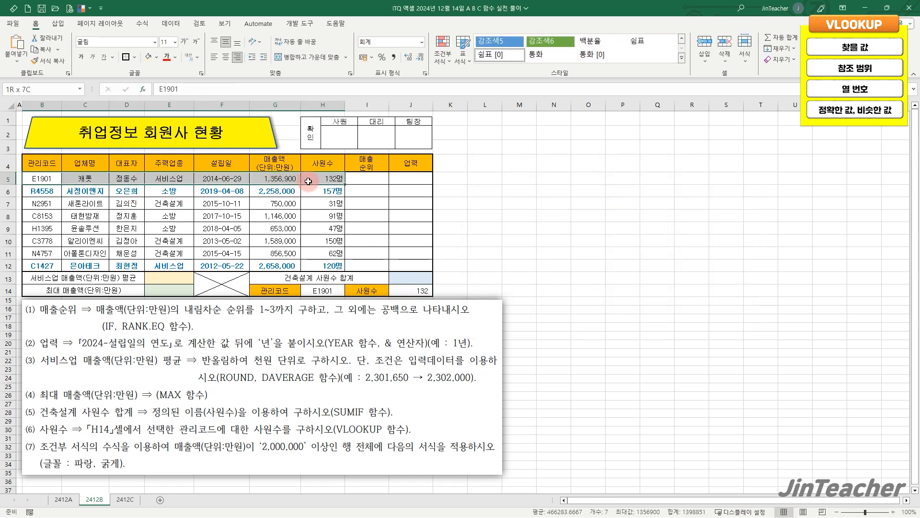
left_click(411, 290)
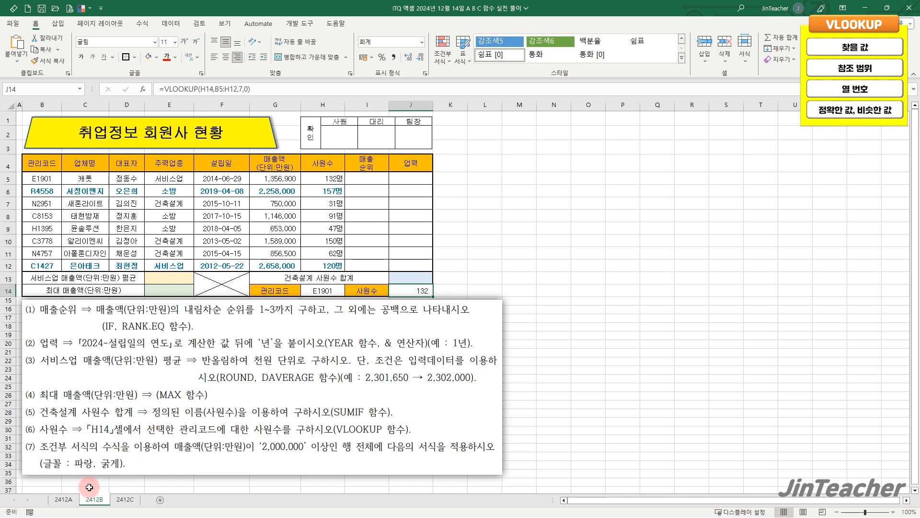
On sheet 2412A, start a VLOOKUP function in the 학습 대상자 result cell J14
left_click(69, 500)
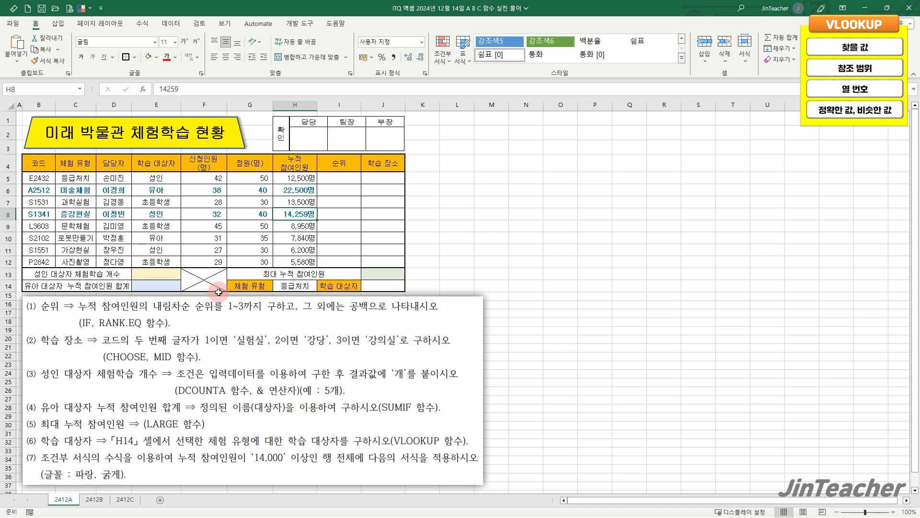
left_click_drag(72, 179, 167, 258)
left_click(379, 287)
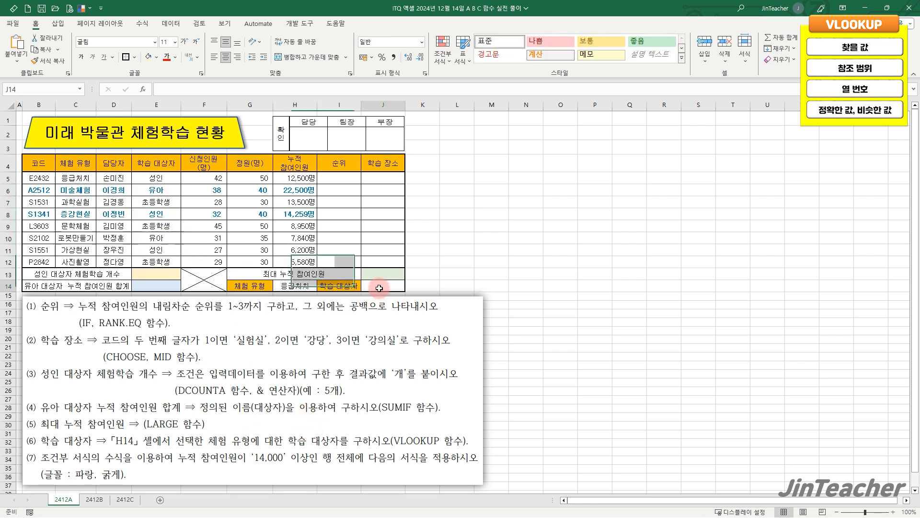
left_click(143, 89)
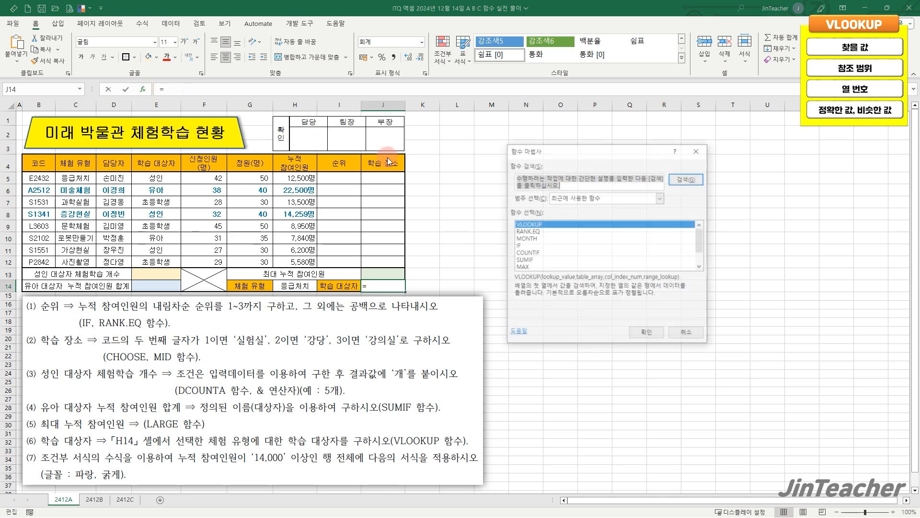
left_click(544, 224)
left_click(648, 335)
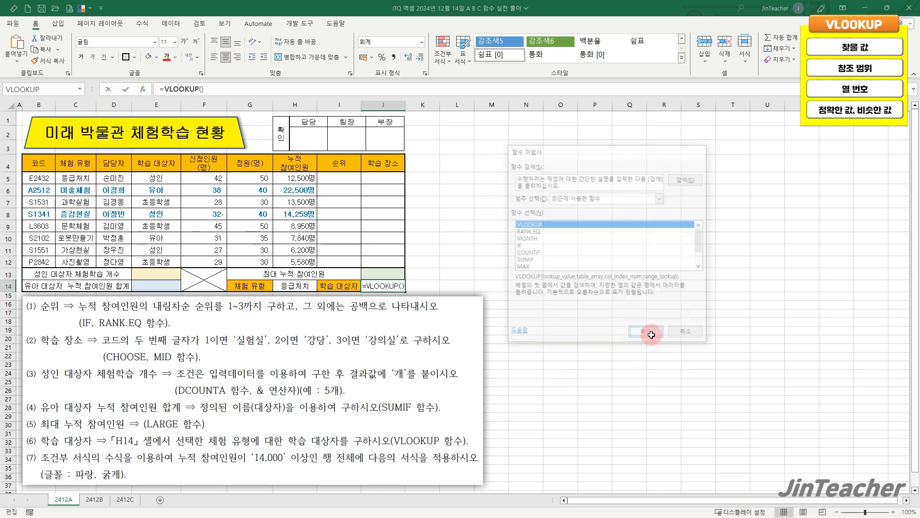
Complete the 학습 대상자 lookup with lookup value H14, table range C5:E12, column number 3 and range lookup 0
left_click(302, 285)
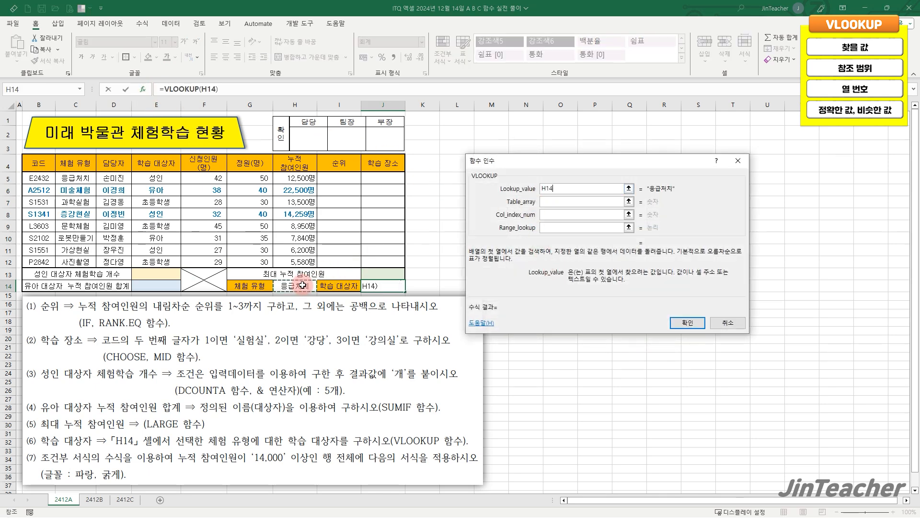
left_click(555, 203)
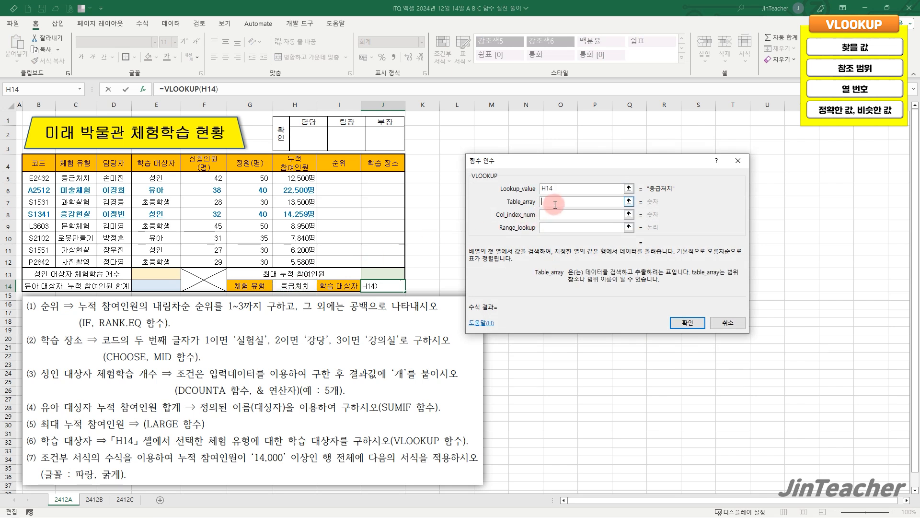
left_click_drag(72, 175, 151, 260)
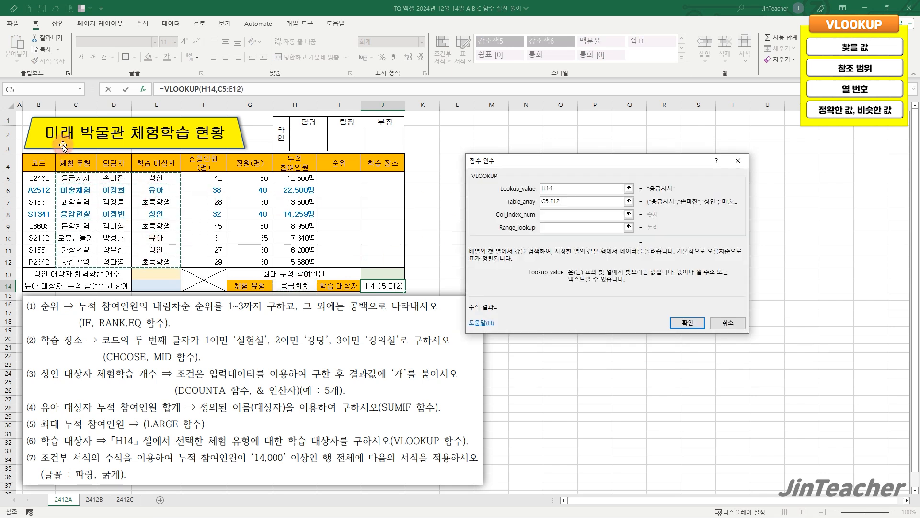
left_click(557, 214)
type("3")
left_click(549, 229)
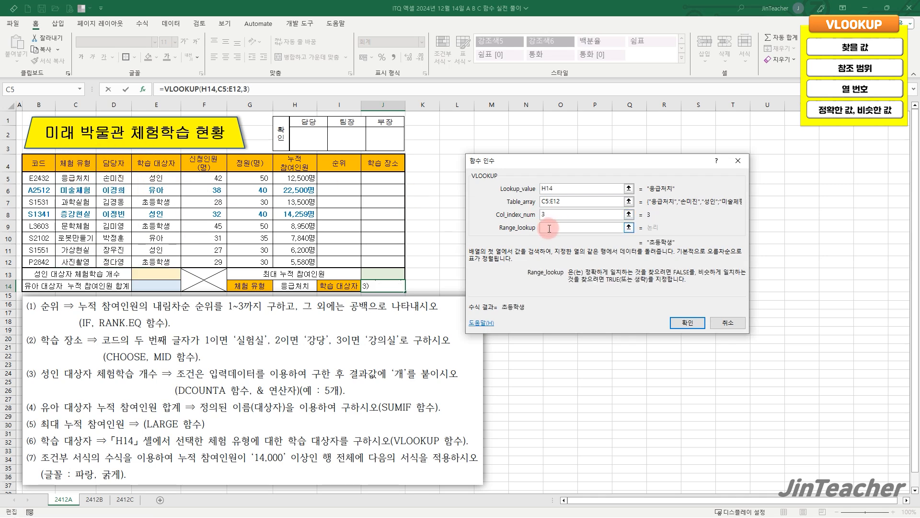
type("0")
left_click(687, 322)
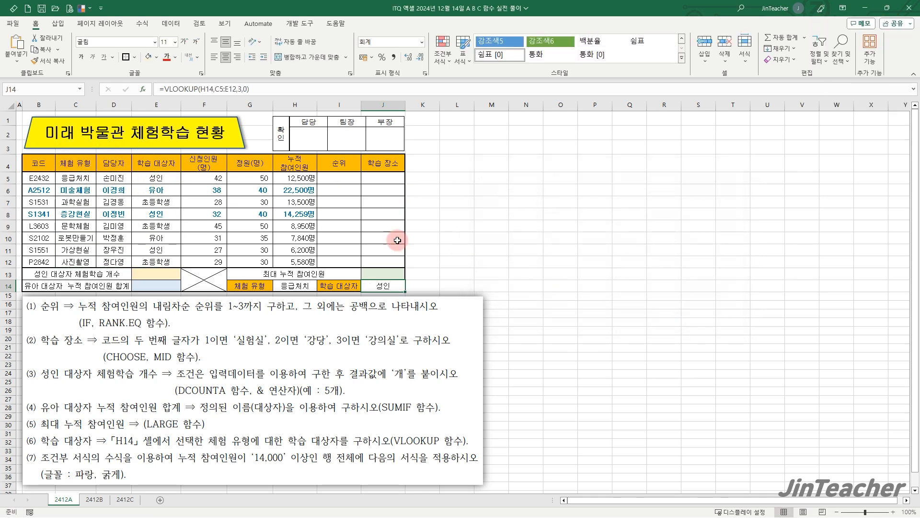
left_click(88, 178)
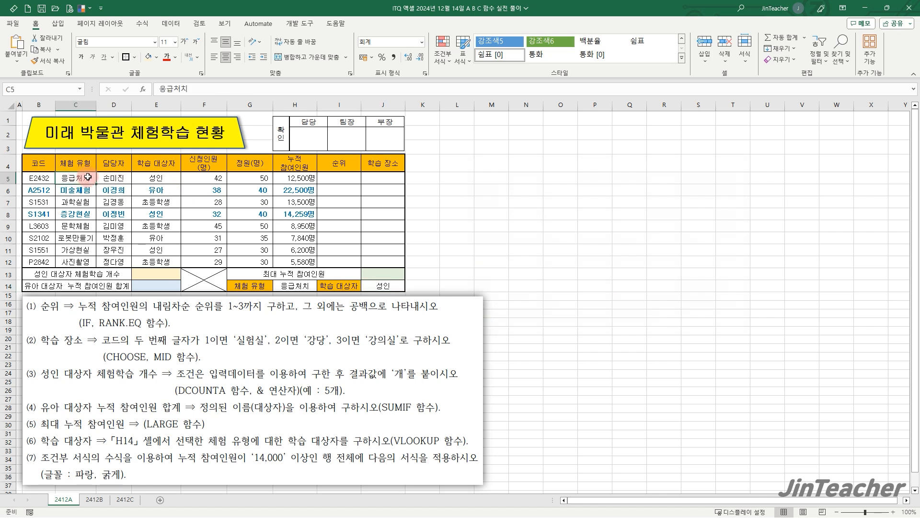
On sheet 2412A, start a LARGE function in the 최대 누적 참여인원 result cell J13
left_click(385, 286)
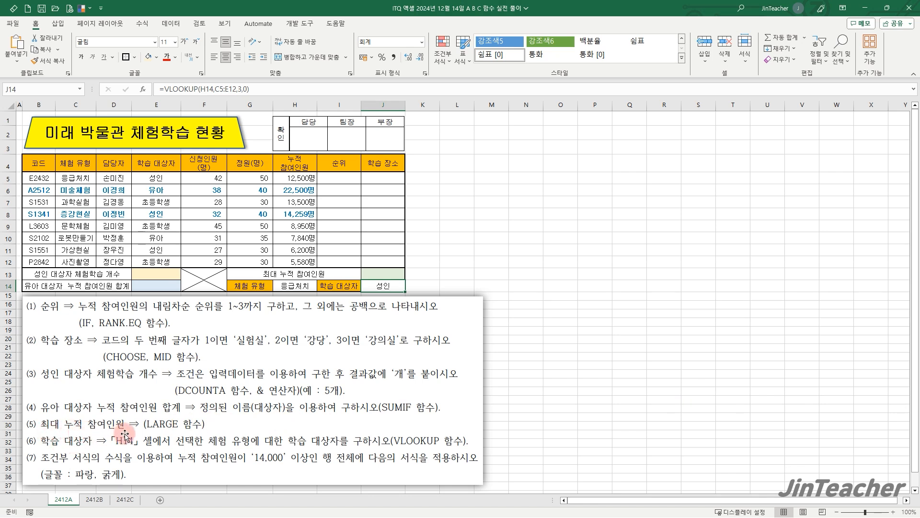
left_click_drag(309, 180, 294, 263)
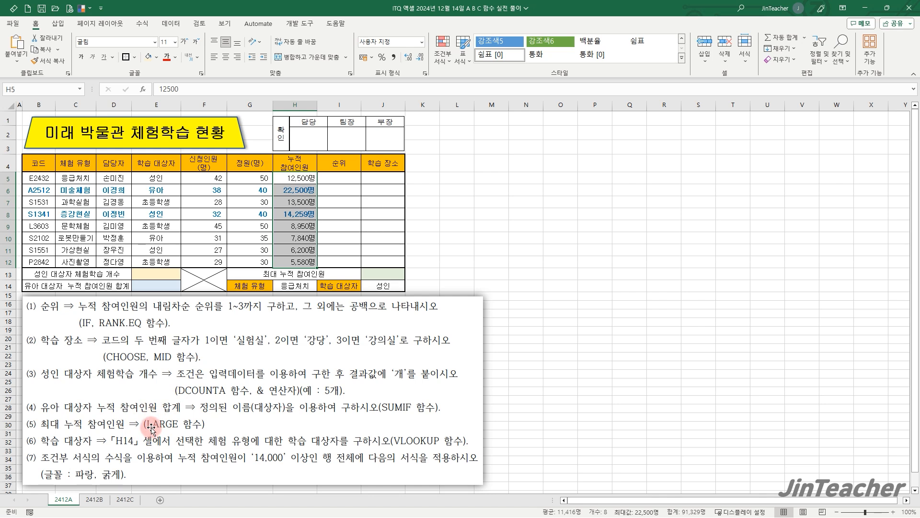
left_click(381, 274)
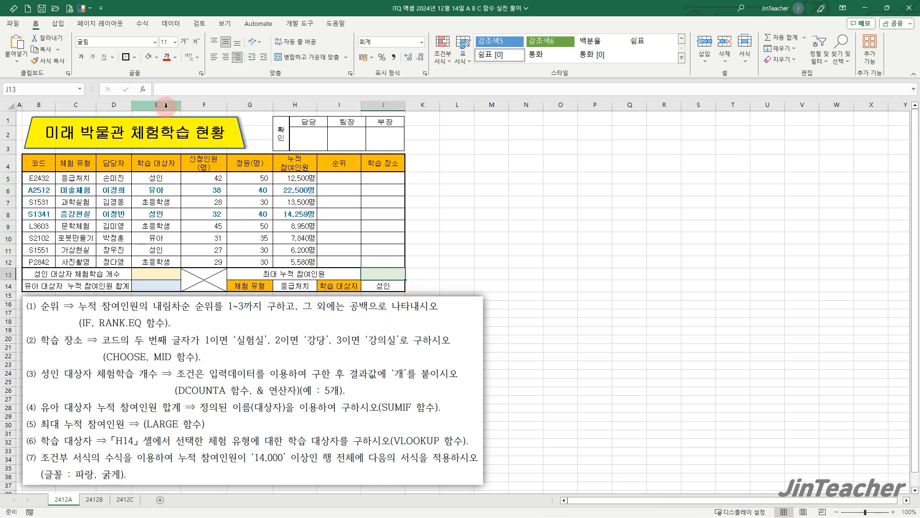
left_click(144, 90)
left_click(600, 198)
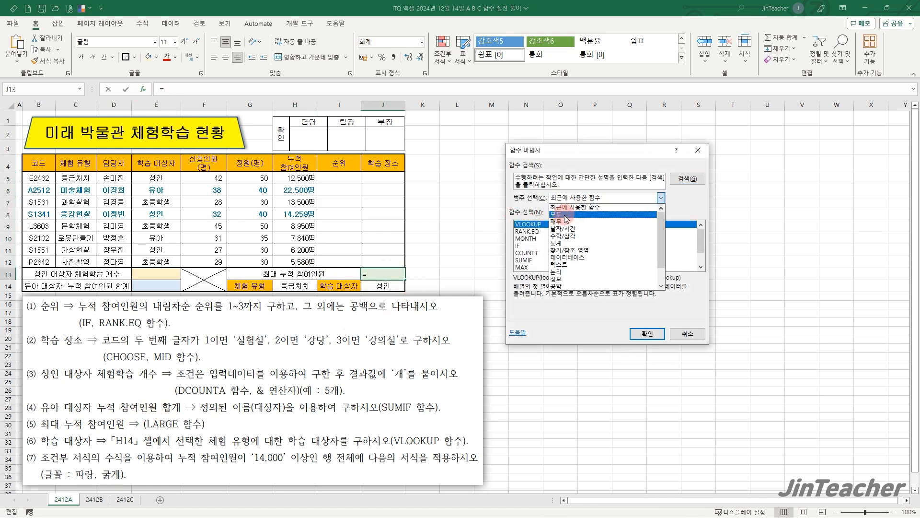
left_click(617, 212)
left_click(563, 240)
key("l")
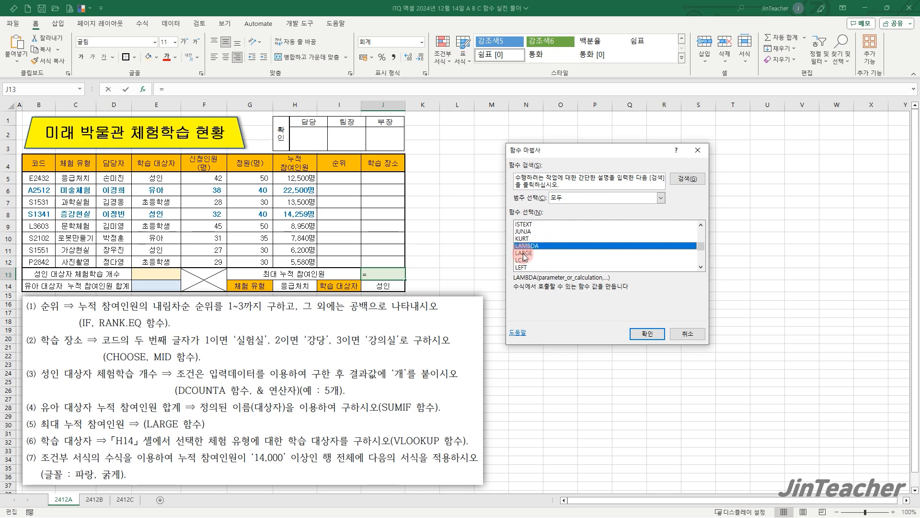
left_click(524, 254)
left_click(647, 334)
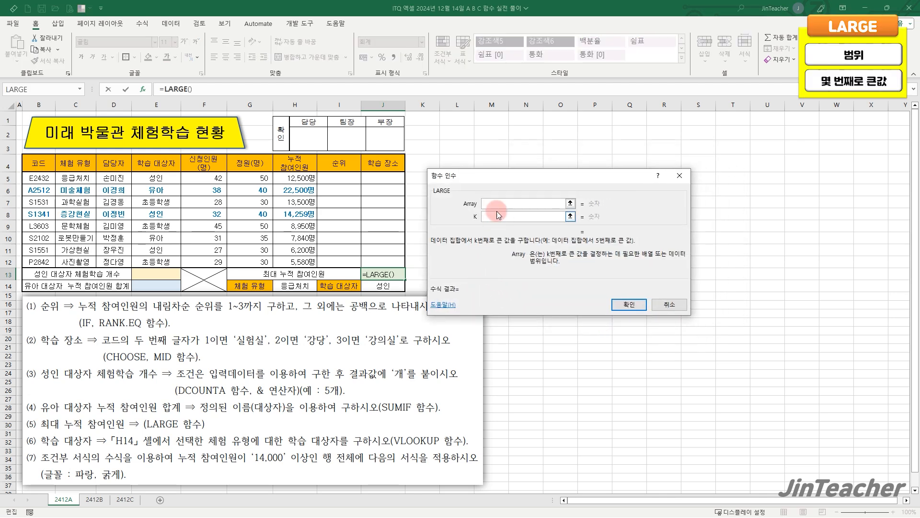
Complete the LARGE function with array H5:H12 and K value 1
left_click_drag(295, 178, 295, 262)
left_click(485, 216)
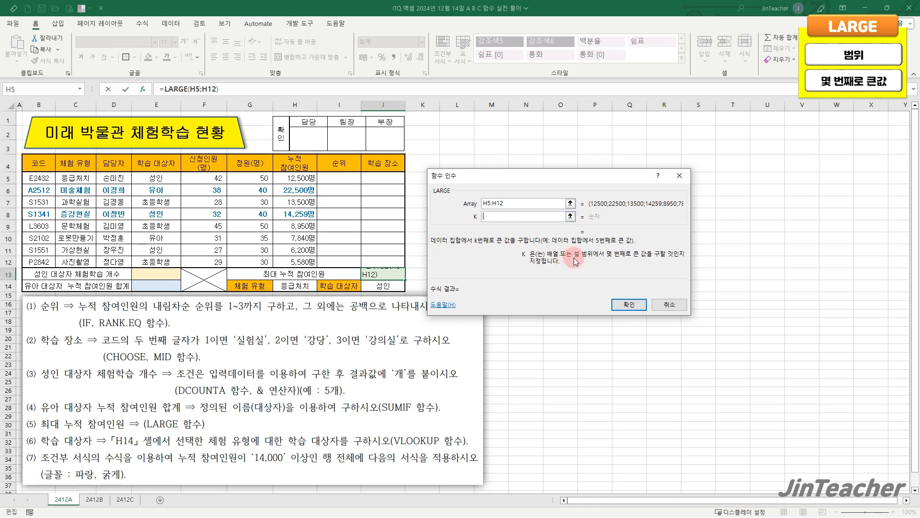
left_click_drag(583, 266, 560, 263)
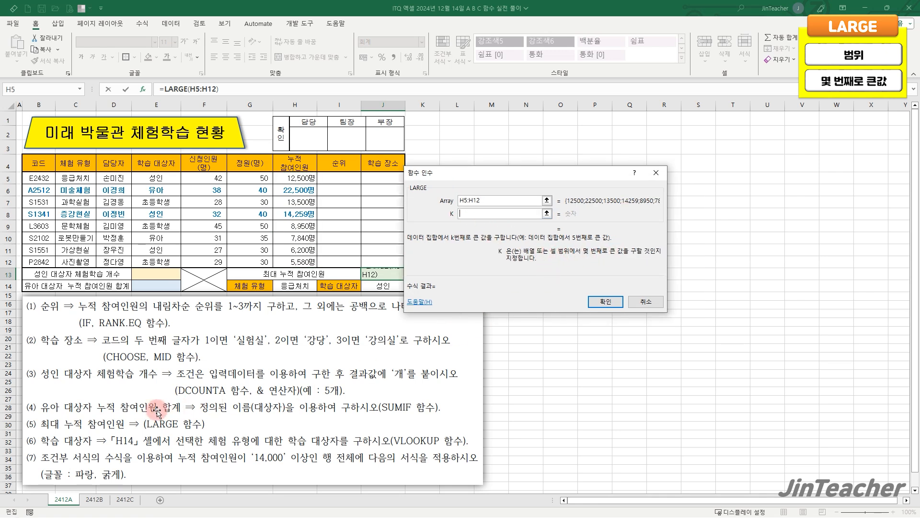
type("1")
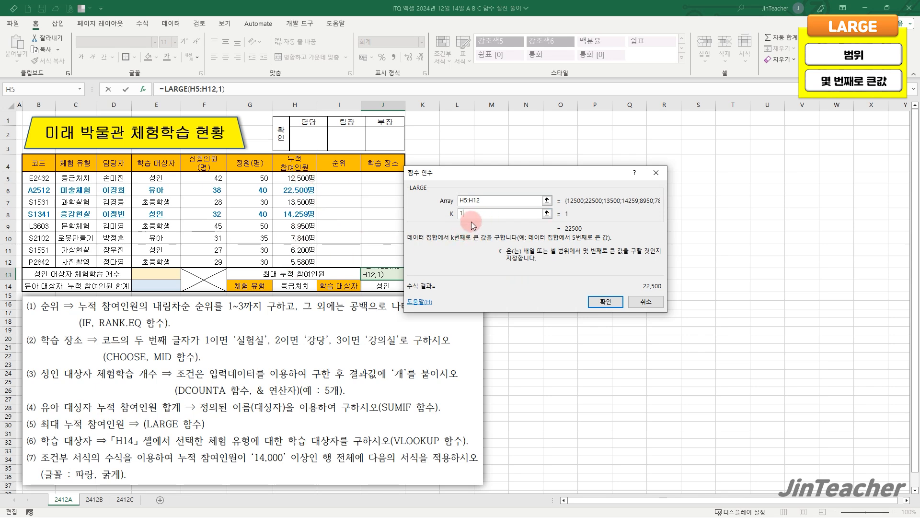
left_click(605, 302)
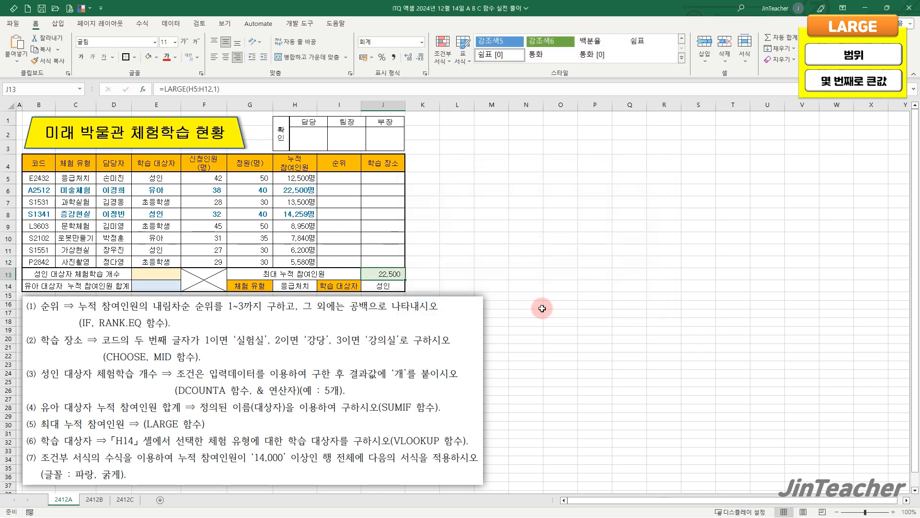
On sheet 2412B, calculate 최대 매출액(단위:만원) in cell E14 with a MAX function over G5:G12
left_click(94, 500)
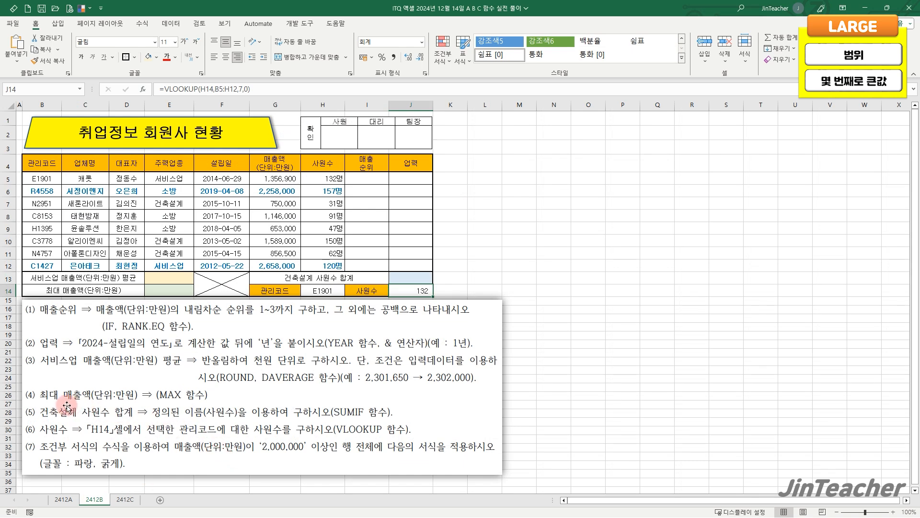
left_click(167, 289)
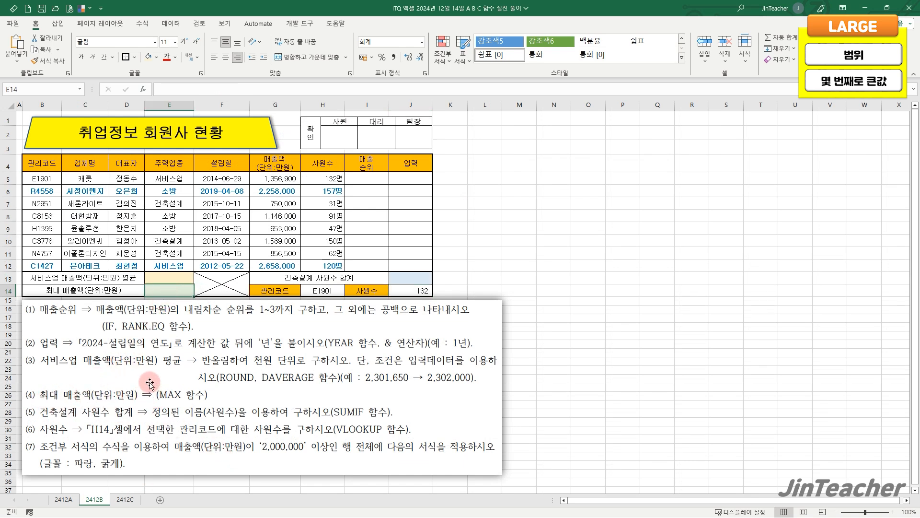
left_click_drag(277, 179, 281, 260)
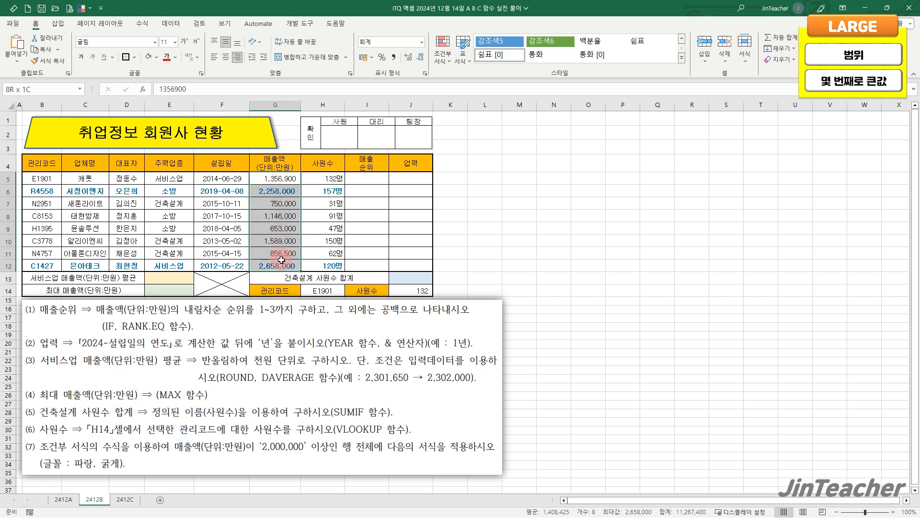
left_click(179, 290)
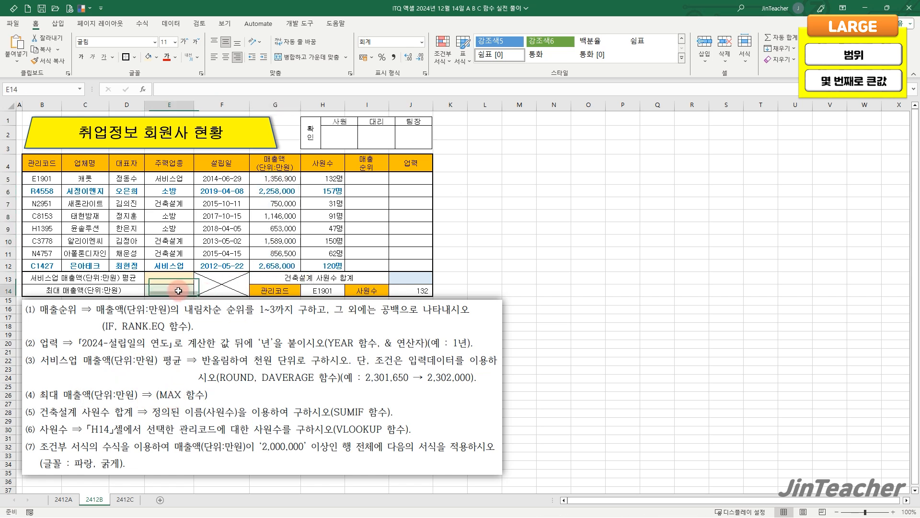
left_click(143, 89)
left_click(481, 250)
type("max")
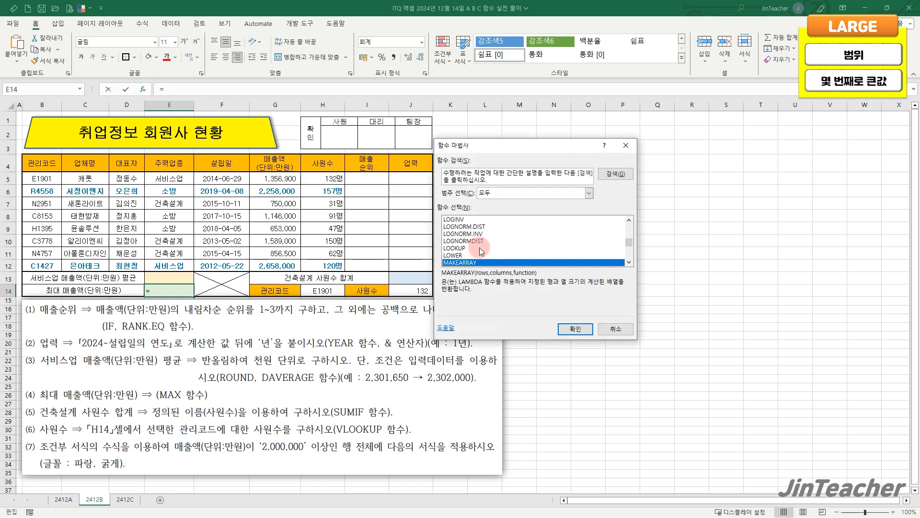
left_click(575, 329)
left_click_drag(271, 177, 278, 264)
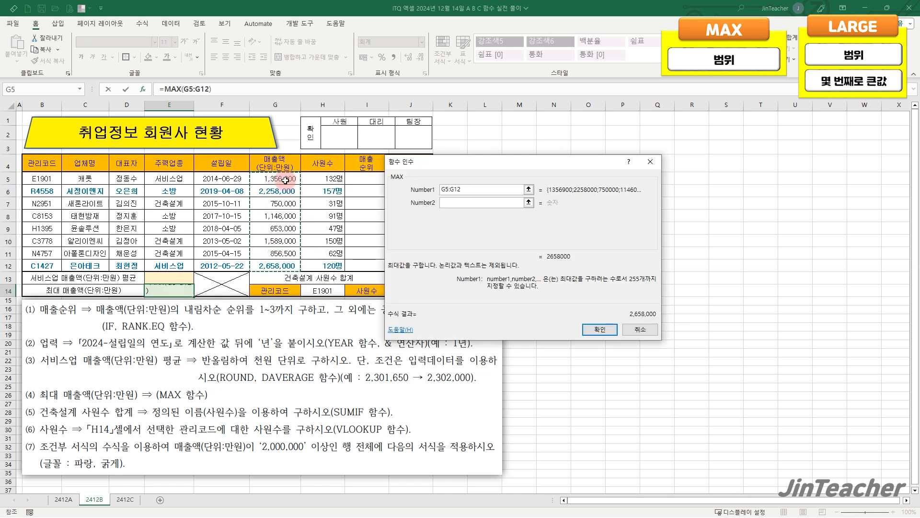
left_click(598, 328)
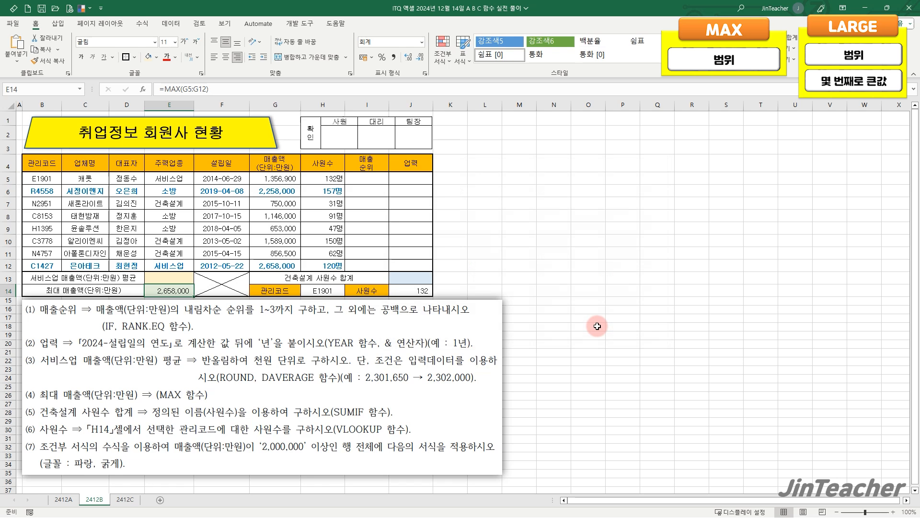
On sheet 2412C, start a MAX function in the 최대 총급여(단위:원) result cell J13
left_click(125, 499)
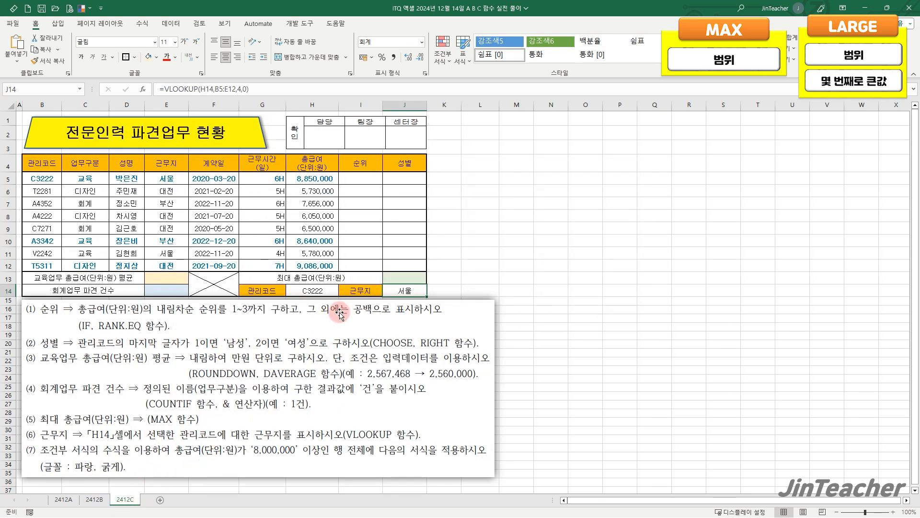
left_click(404, 278)
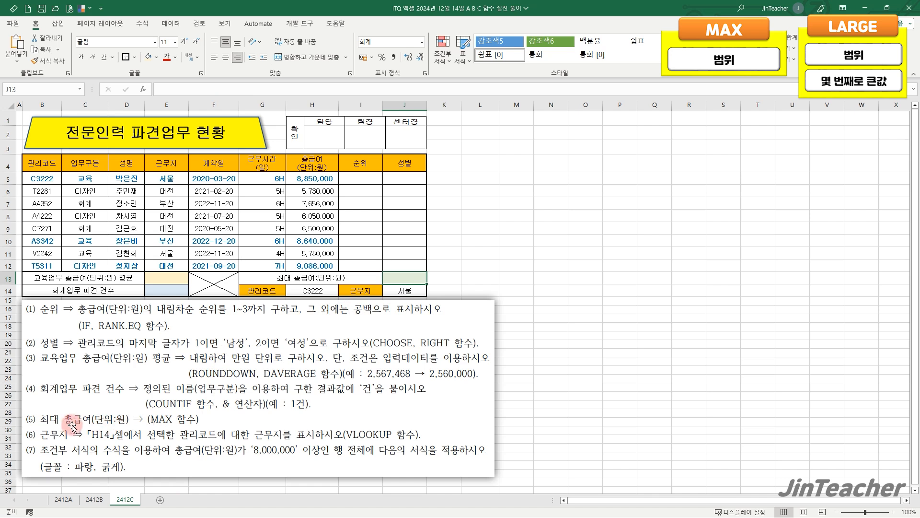
left_click_drag(324, 174, 318, 262)
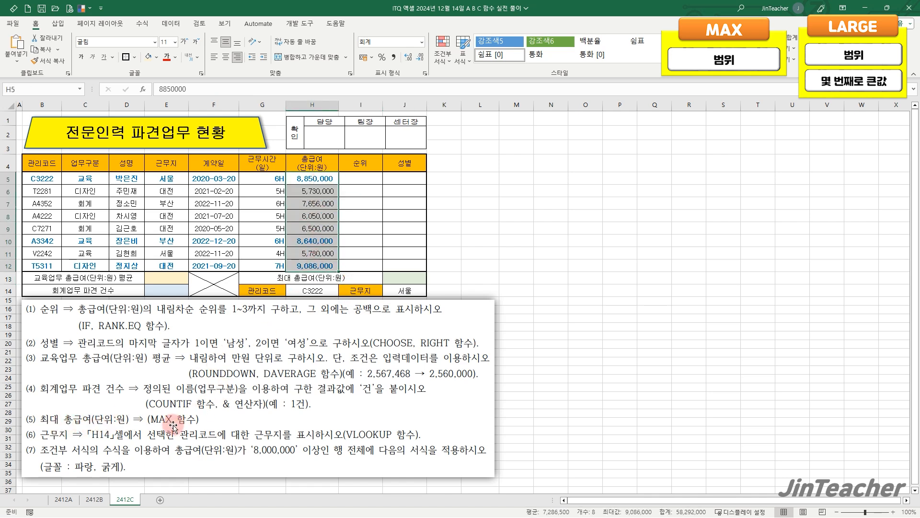
left_click(413, 278)
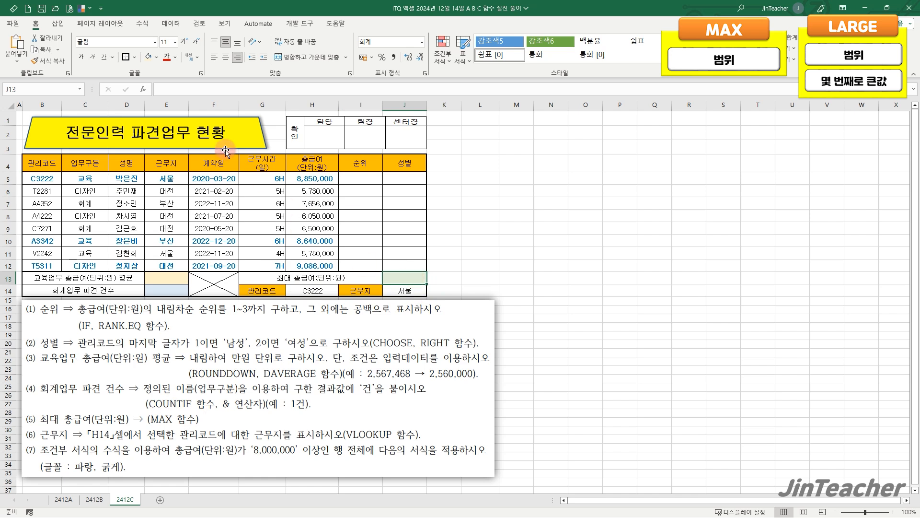
left_click(143, 90)
left_click(499, 259)
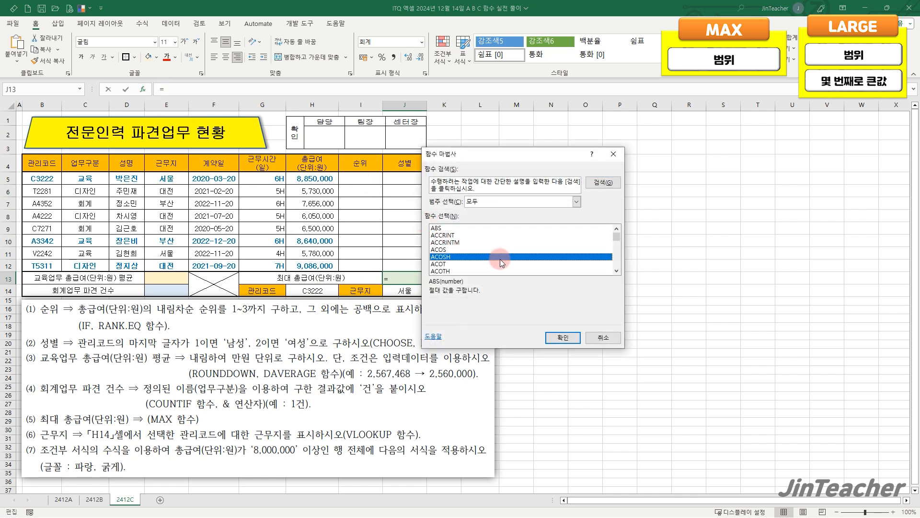
key("m")
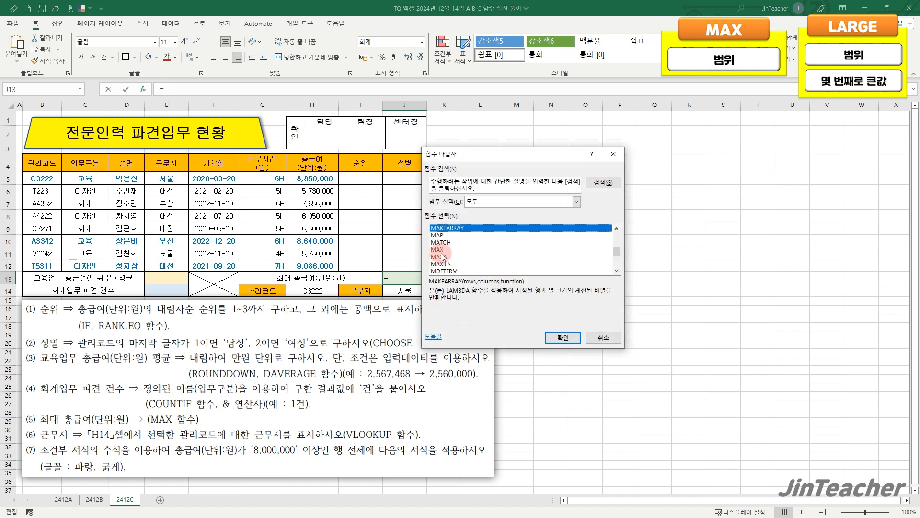
key("a")
key("x")
left_click(560, 337)
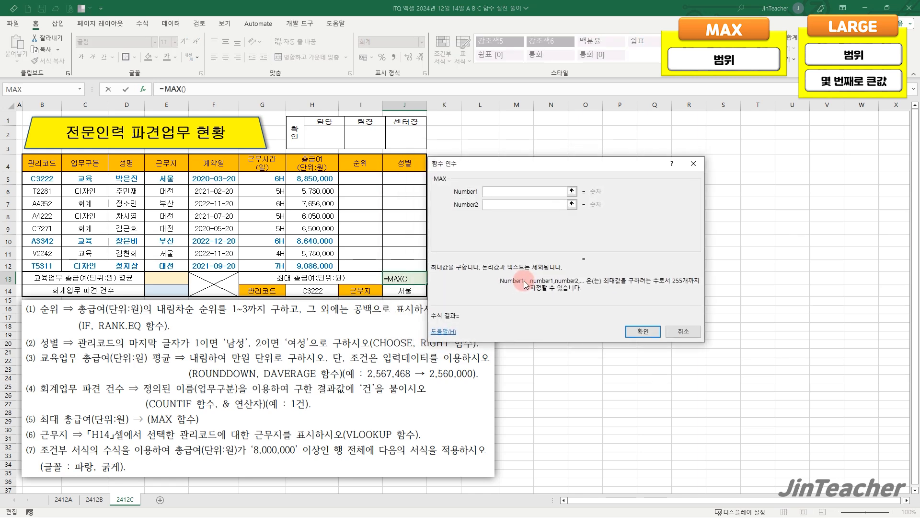
Complete the 최대 총급여 MAX function with the range H5:H12
left_click(308, 174)
left_click_drag(308, 174, 314, 266)
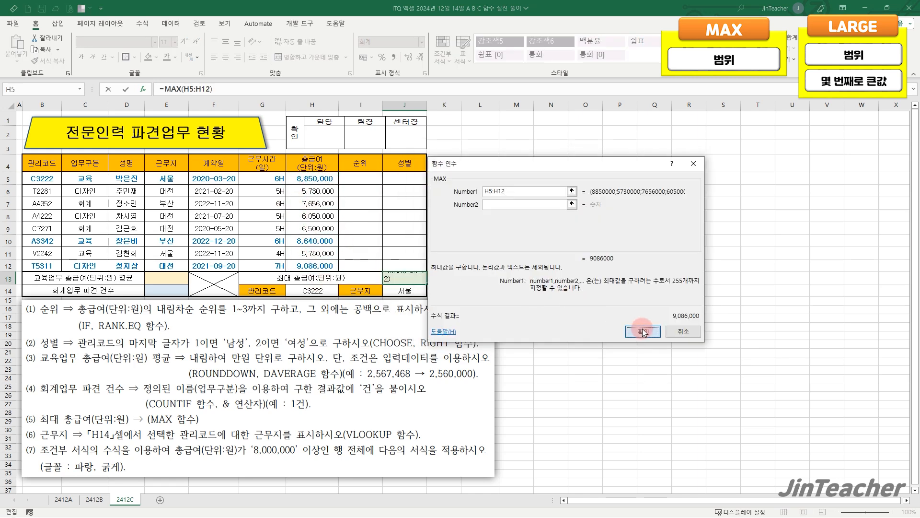
left_click(642, 331)
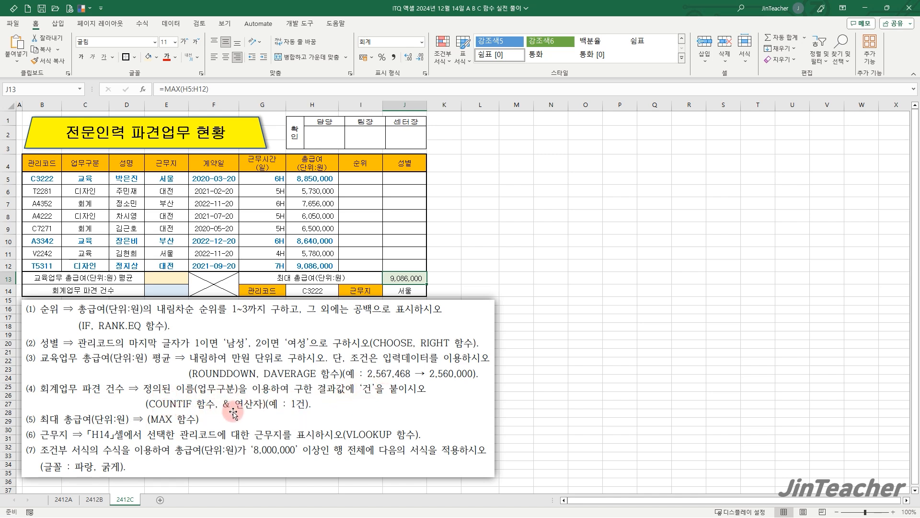
Start a COUNTIF function in the 회계업무 파견 건수 result cell E14 of sheet 2412C
left_click(98, 216)
left_click_drag(96, 179, 91, 265)
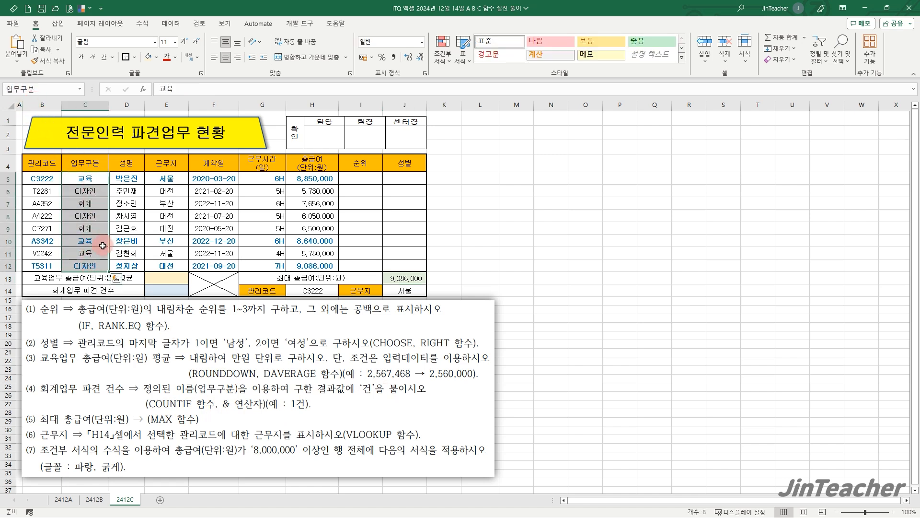
left_click(166, 289)
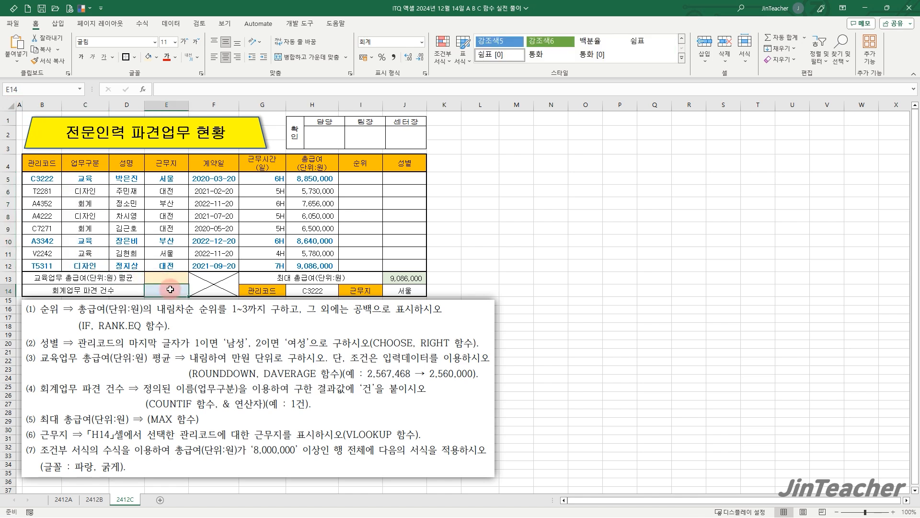
left_click(145, 91)
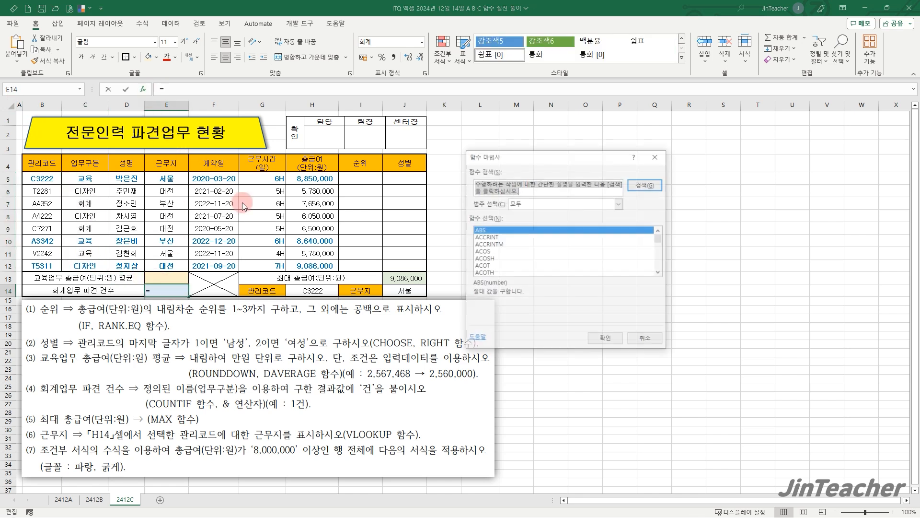
left_click(522, 262)
key("c")
scroll(522, 262, "down", 12)
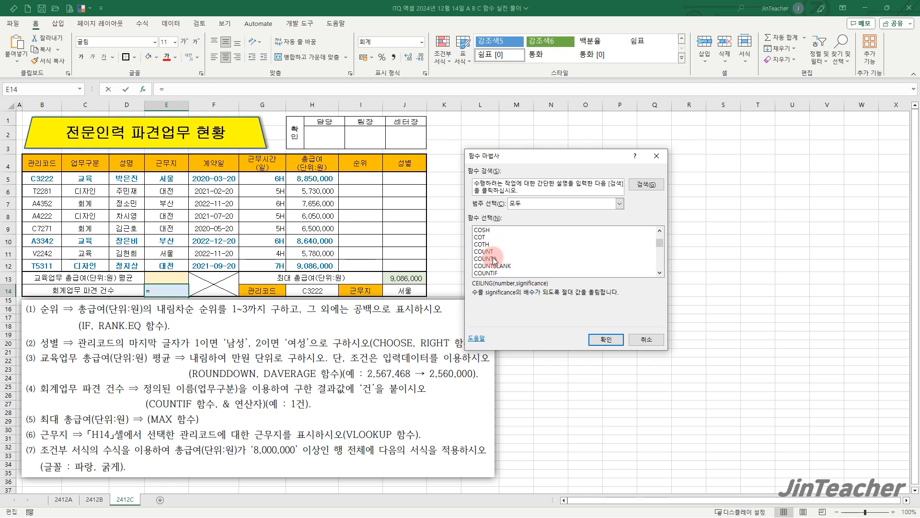
left_click(491, 273)
left_click(606, 340)
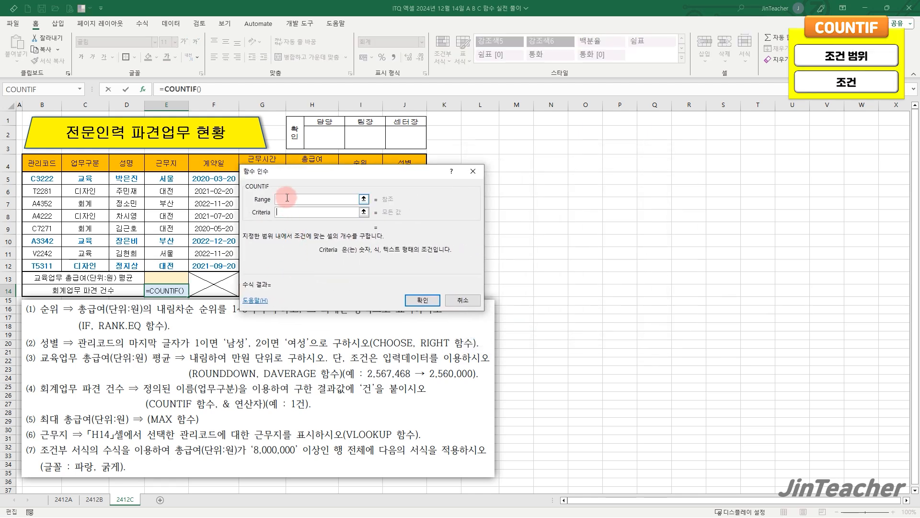
Complete the COUNTIF function with the named range 업무구분 (C5:C12) and the 회계 cell C7 as criteria
left_click_drag(86, 178, 86, 266)
left_click(278, 213)
left_click(91, 207)
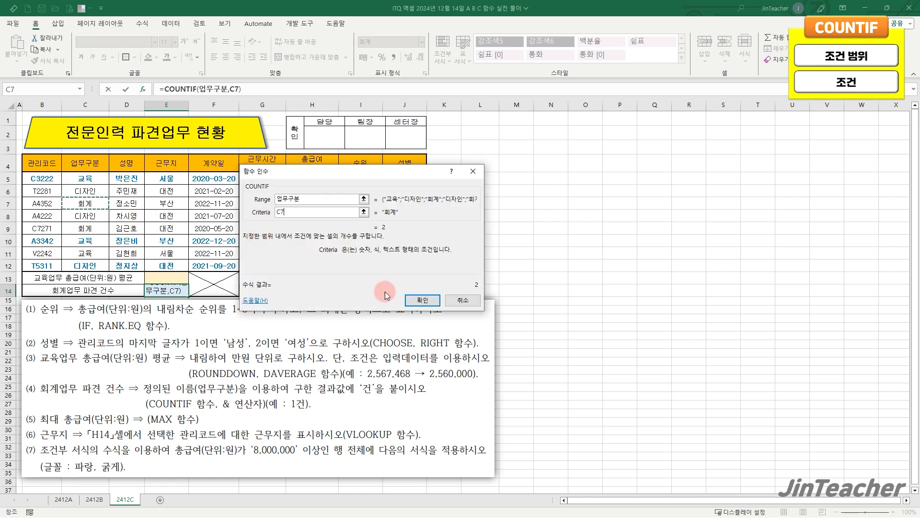
left_click(423, 300)
Append &"건" to the COUNTIF formula in E14 so the count carries the unit 건
left_click(258, 87)
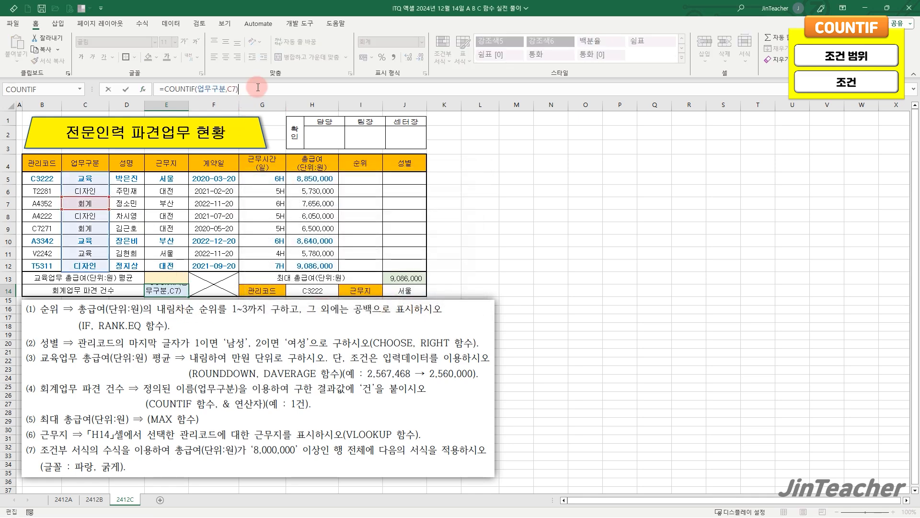
key("shift+7")
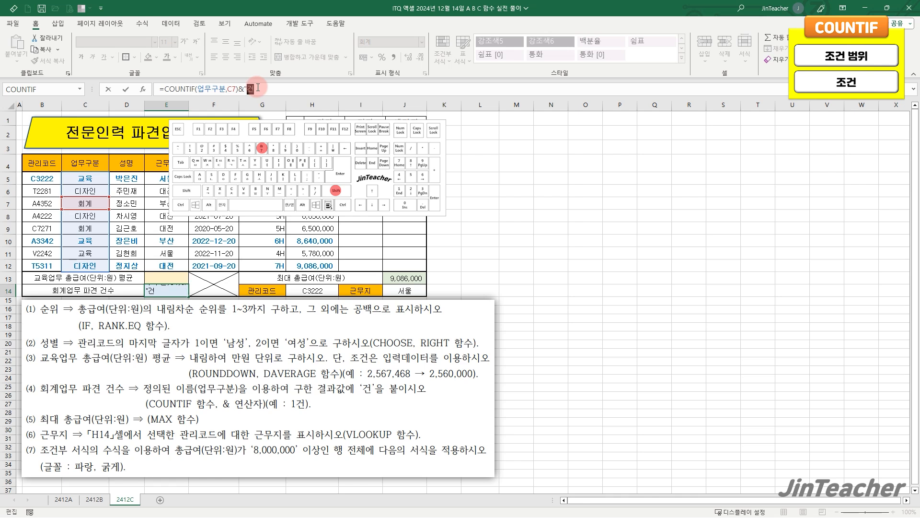
type("\"건\"")
key("ctrl+Return")
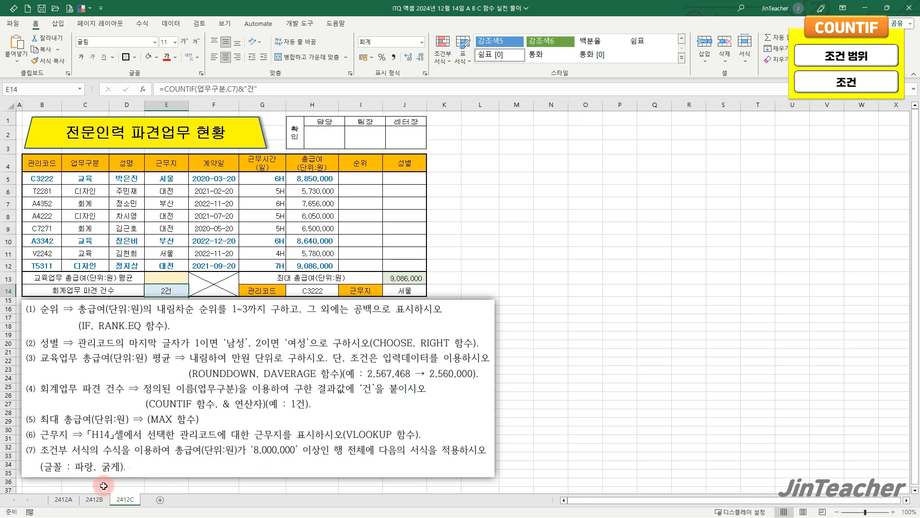
Start a SUMIF function in the 건축설계 사원수 합계 result cell J13 of sheet 2412B
left_click(94, 499)
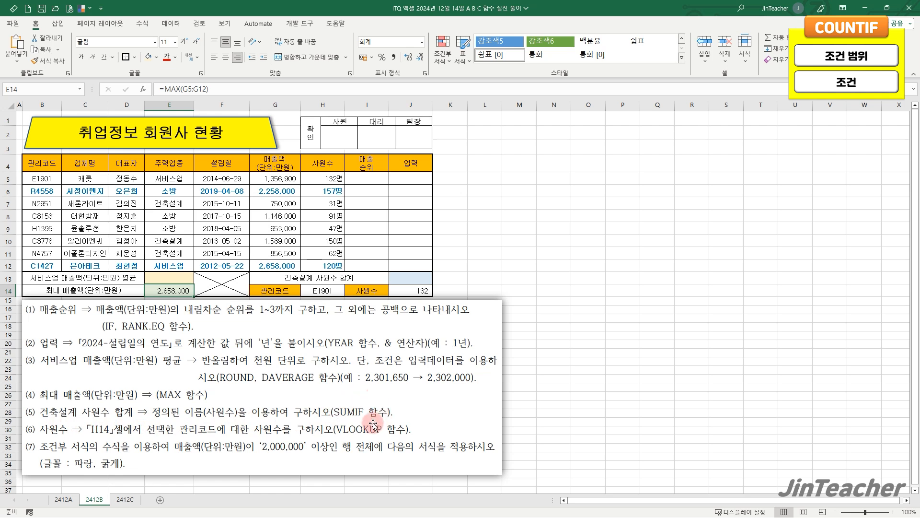
left_click_drag(180, 183, 181, 267)
left_click_drag(333, 179, 328, 267)
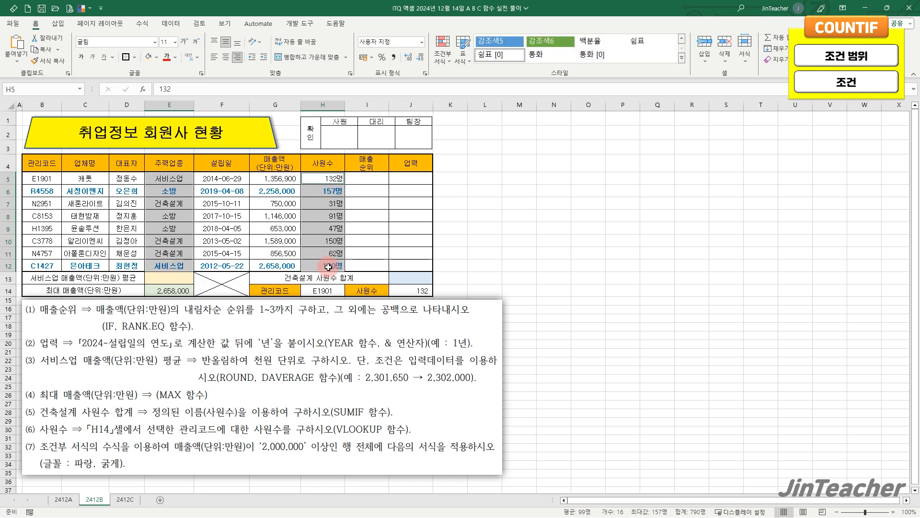
left_click(410, 277)
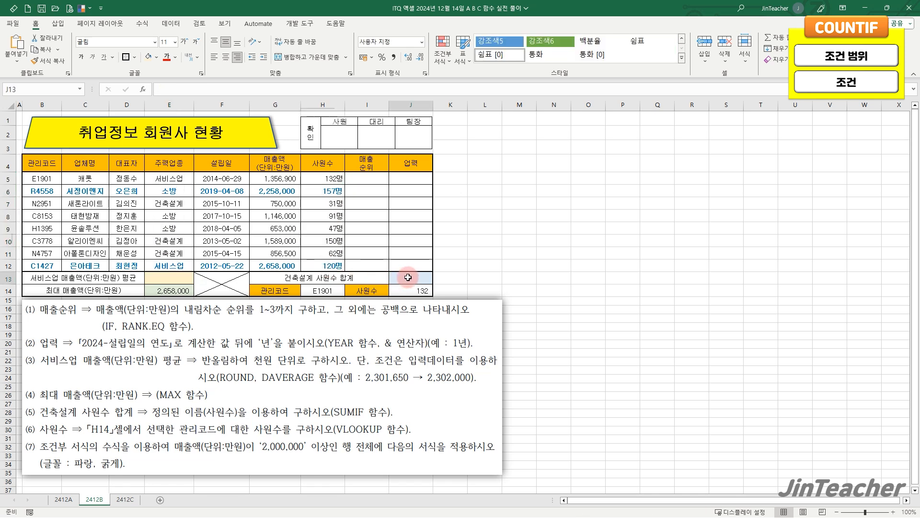
left_click(143, 90)
left_click(413, 245)
key("s")
scroll(384, 248, "down", 12)
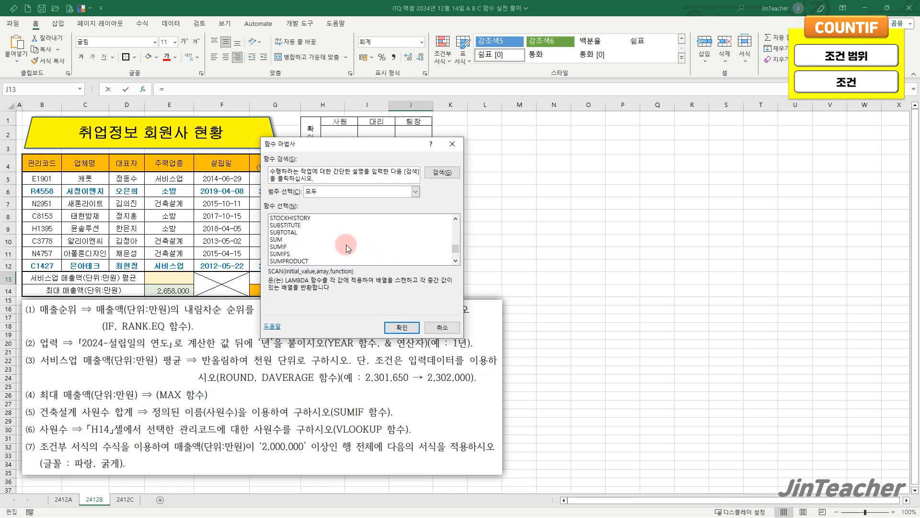
left_click(308, 247)
left_click(402, 327)
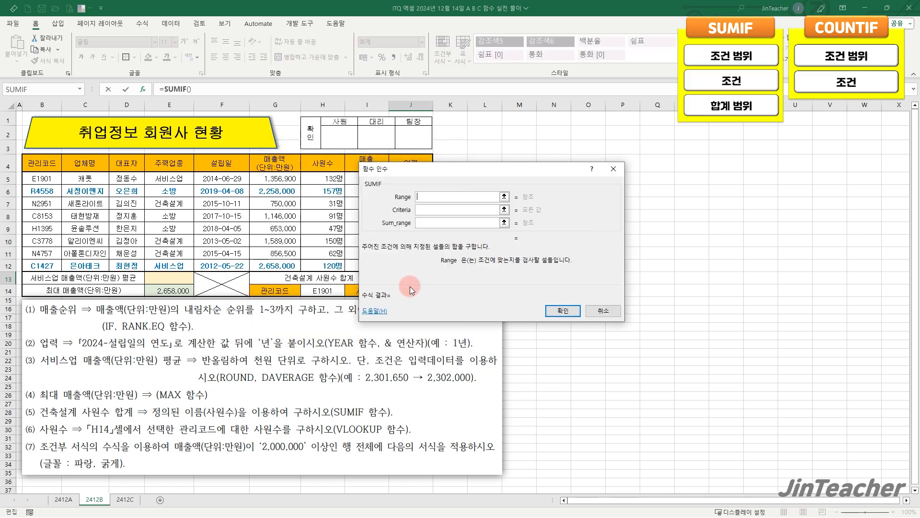
Complete the SUMIF function with range E5:E12, the 건축설계 cell E7 as criteria and the named range 사원수 (H5:H12) as sum range
left_click(508, 206)
left_click(511, 219)
left_click(511, 194)
left_click_drag(178, 180, 171, 265)
left_click(511, 210)
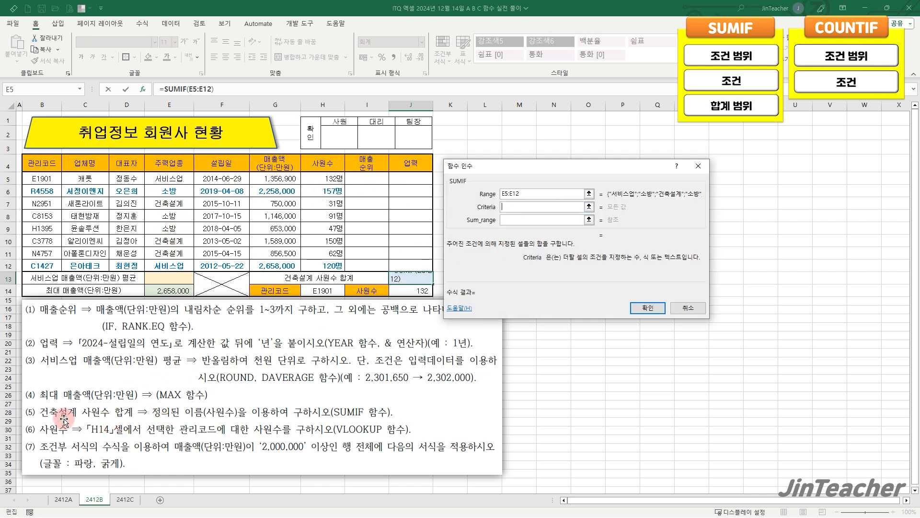
left_click(511, 220)
left_click_drag(336, 186, 334, 265)
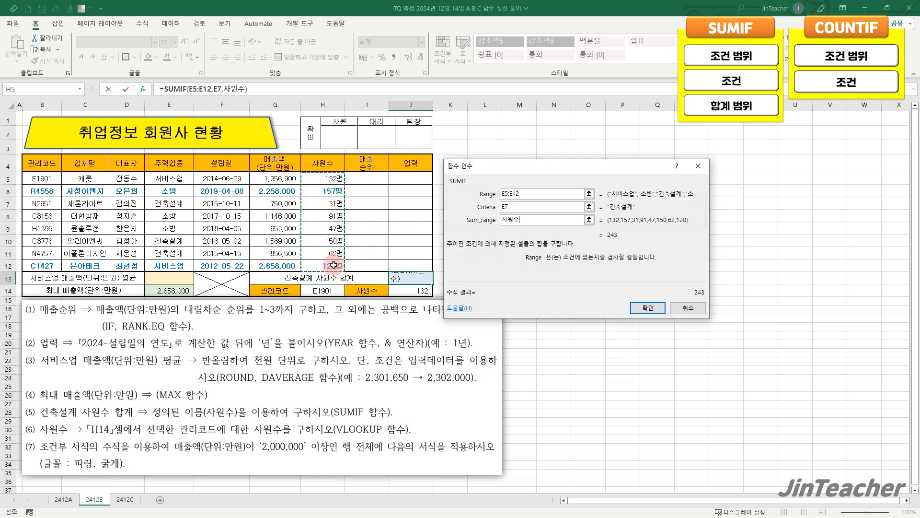
left_click(655, 308)
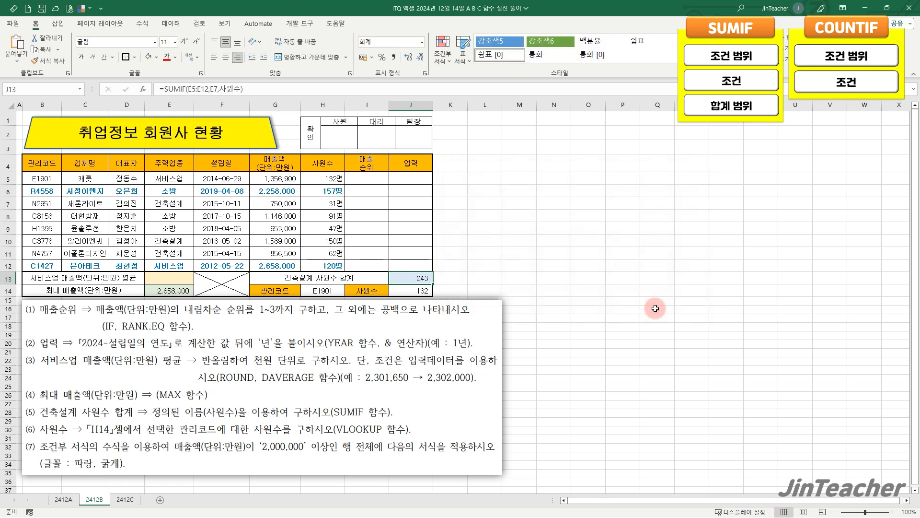
Start a SUMIF function in the 유아 대상자 누적 참여인원 합계 result cell E14 of sheet 2412A
left_click(65, 500)
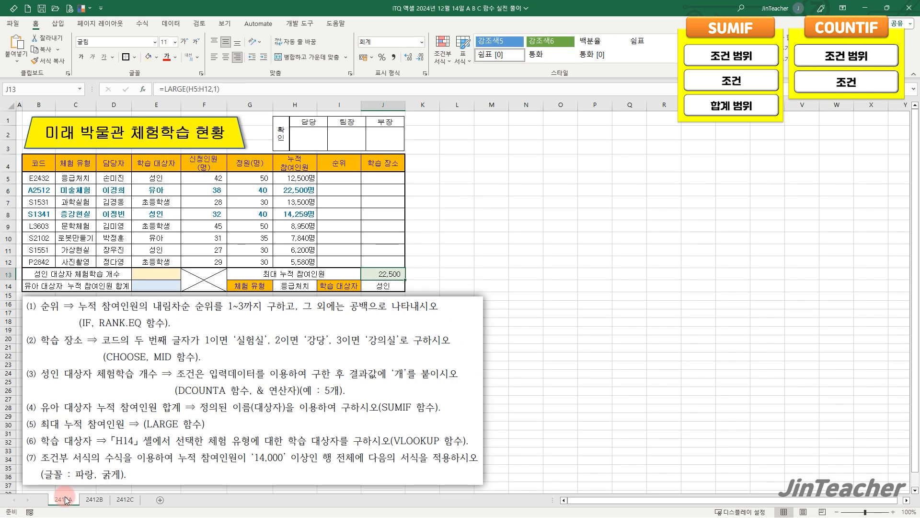
left_click(161, 286)
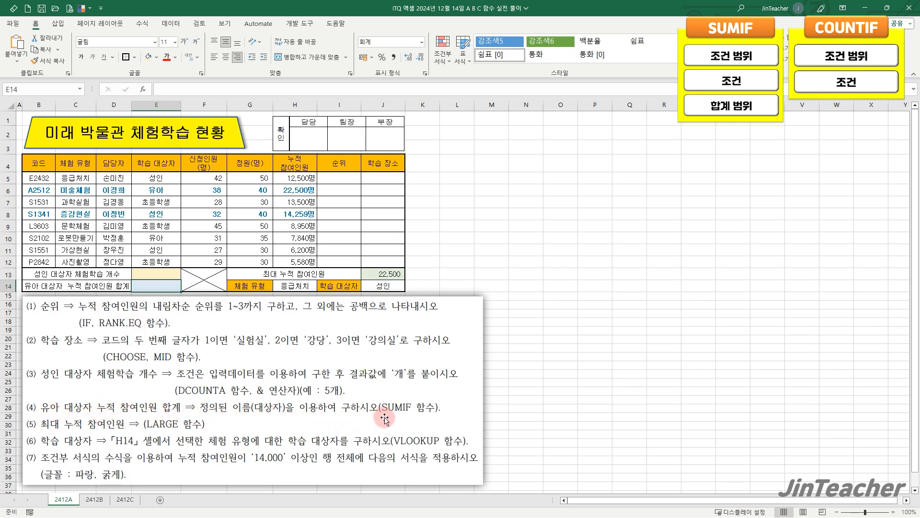
left_click_drag(169, 178, 167, 259)
left_click_drag(293, 178, 299, 260)
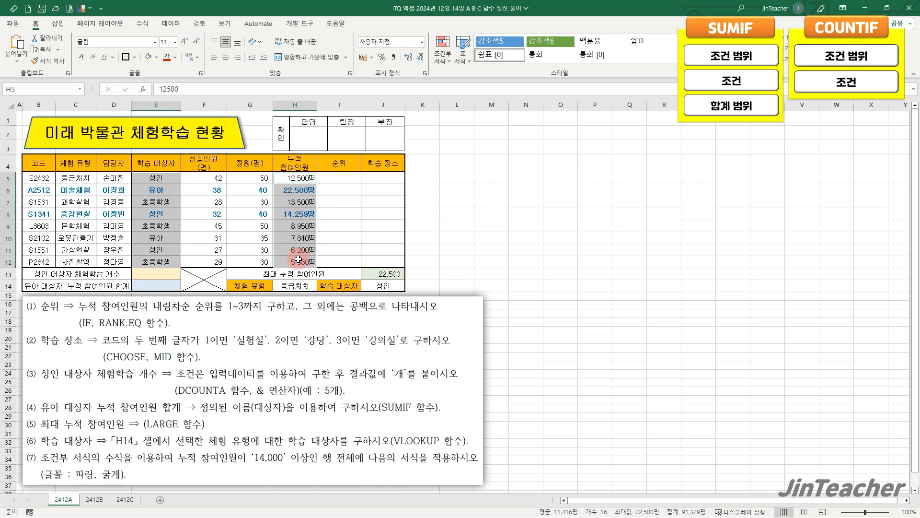
left_click(166, 285)
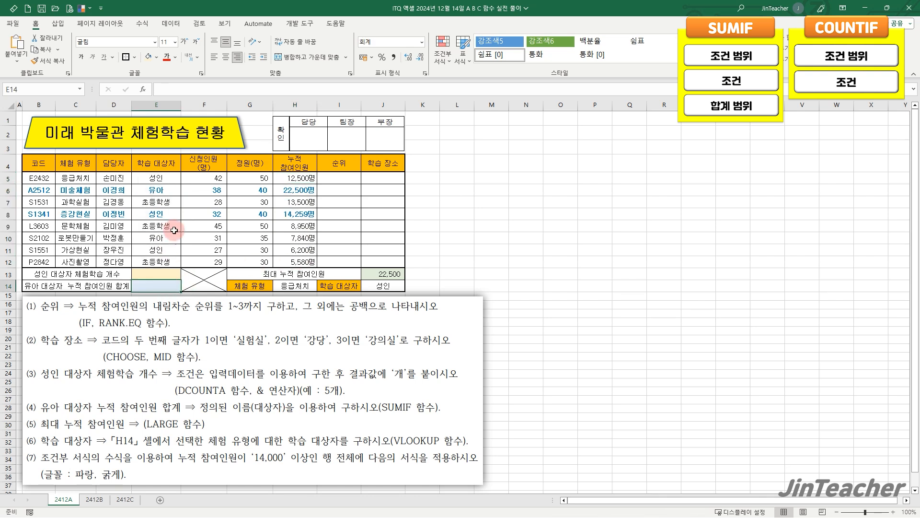
left_click(143, 90)
key("s")
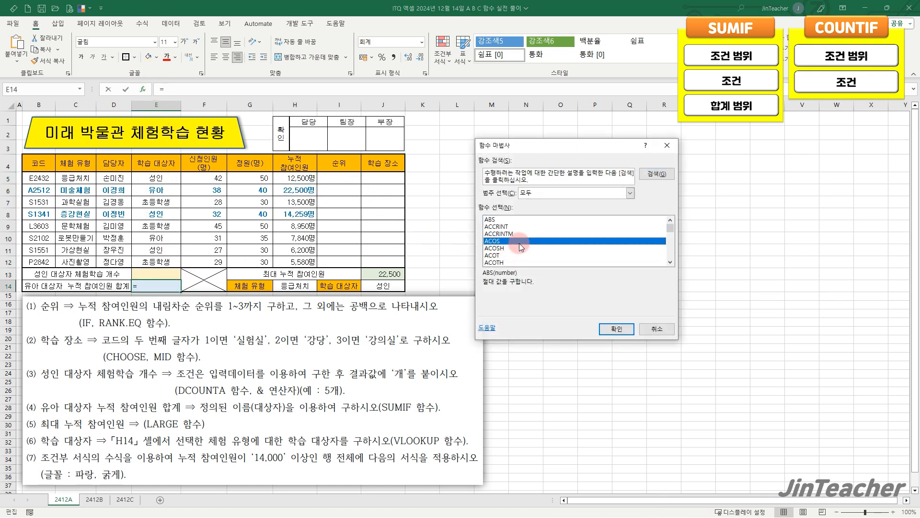
scroll(519, 243, "down", 5)
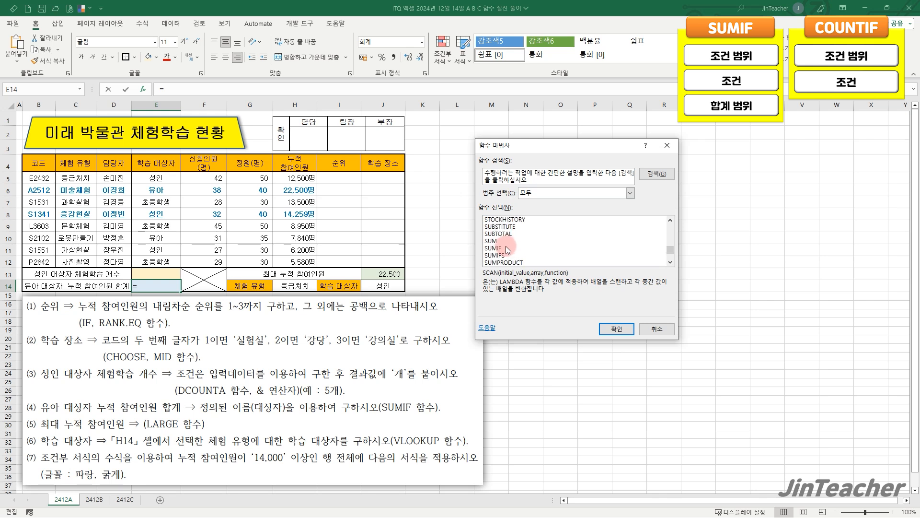
left_click(505, 247)
left_click(617, 329)
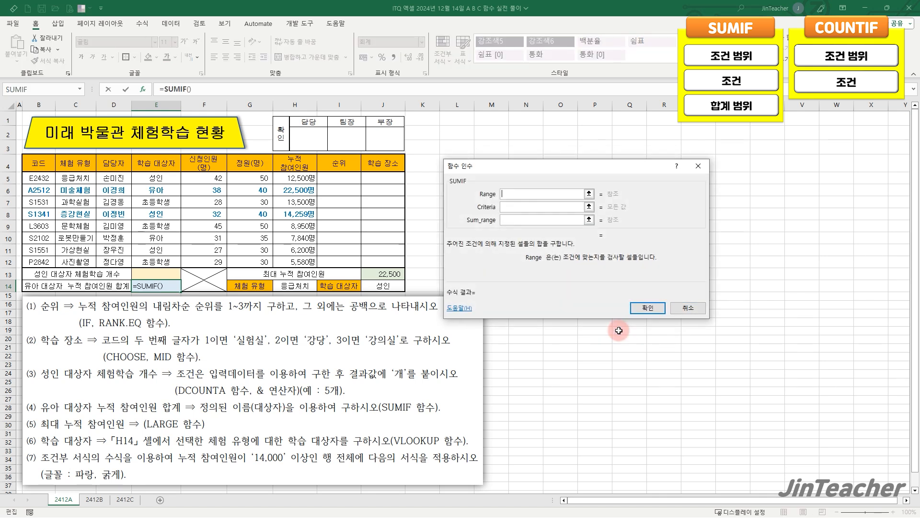
Complete the SUMIF function with the named range 대상자 (E5:E12), the 유아 cell E6 as criteria and H5:H12 as sum range
left_click_drag(158, 177, 170, 255)
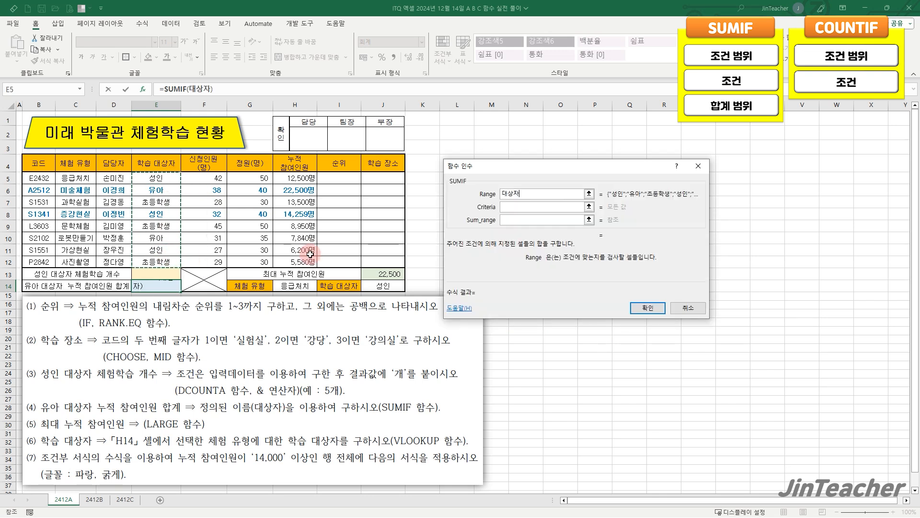
left_click(510, 208)
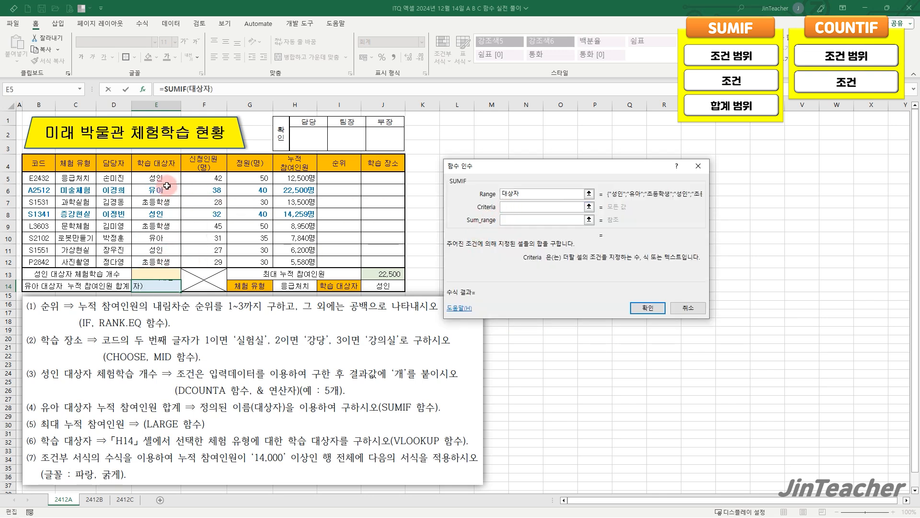
left_click(523, 220)
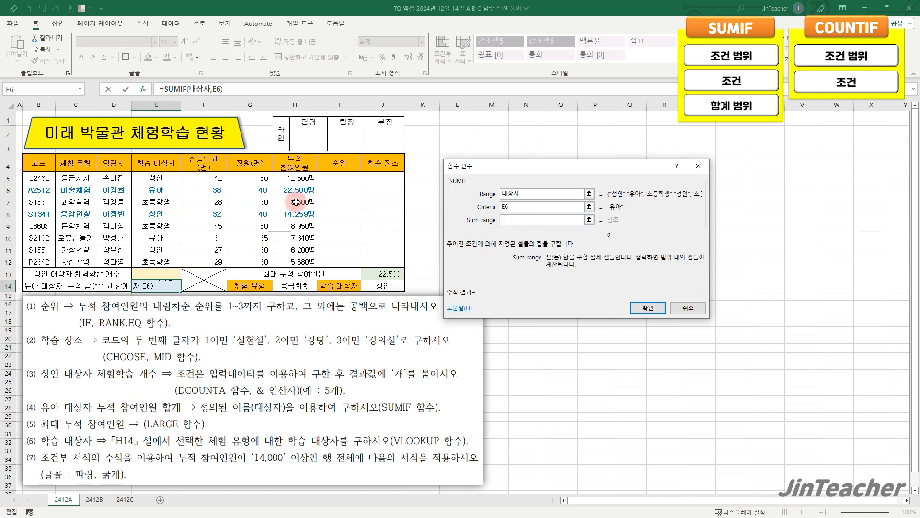
left_click_drag(307, 180, 301, 261)
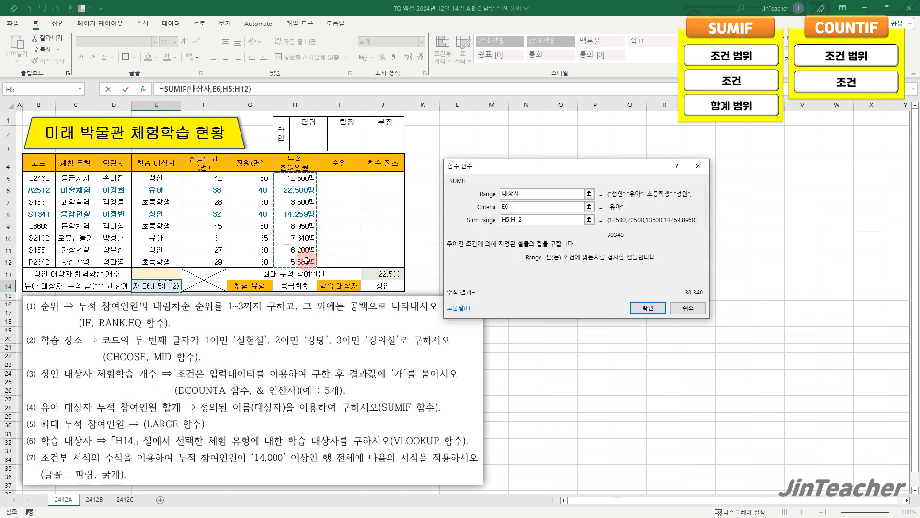
left_click(647, 308)
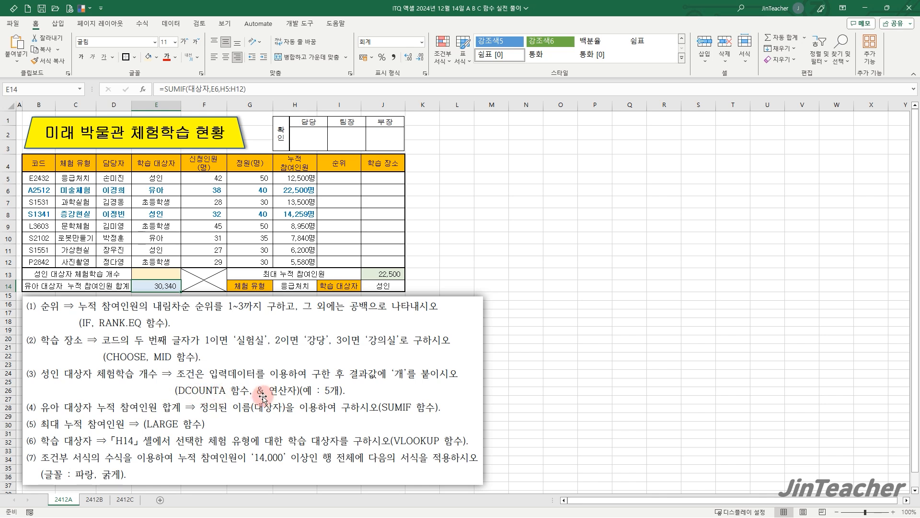
Start a DCOUNTA function in the 성인 대상자 체험학습 개수 result cell E13 of sheet 2412A
left_click(164, 275)
left_click_drag(171, 179, 168, 262)
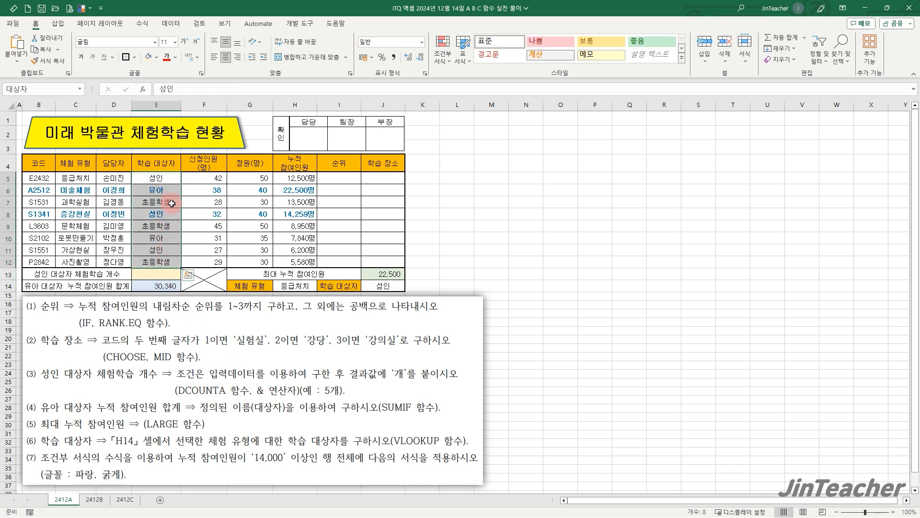
left_click(168, 272)
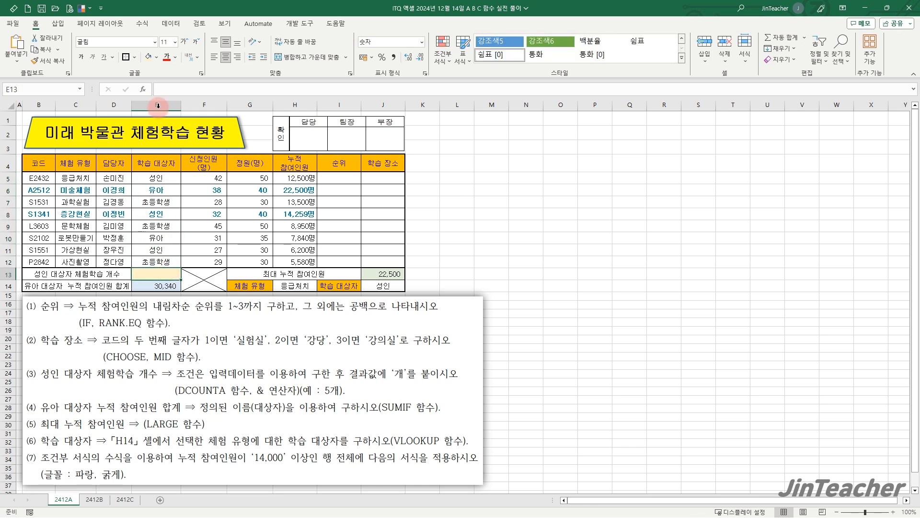
left_click(149, 93)
left_click(520, 245)
key("d")
scroll(525, 247, "down", 3)
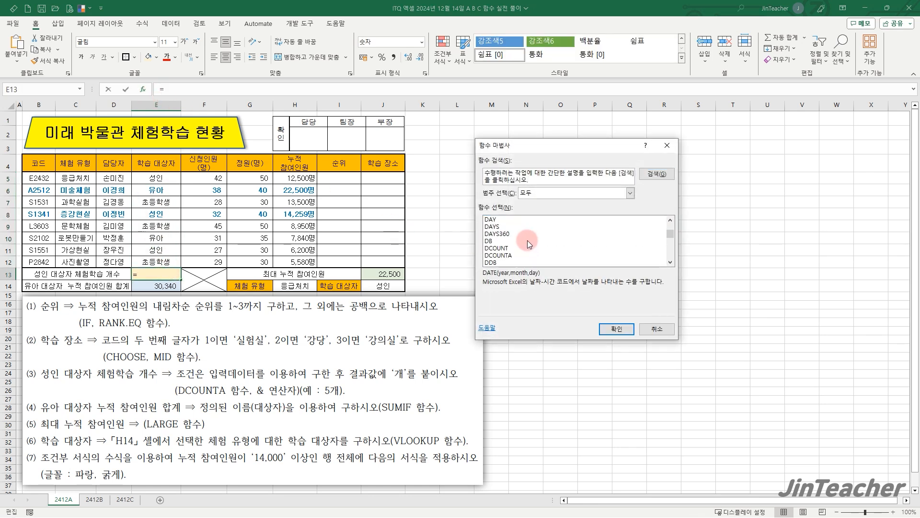
left_click(522, 255)
left_click(617, 329)
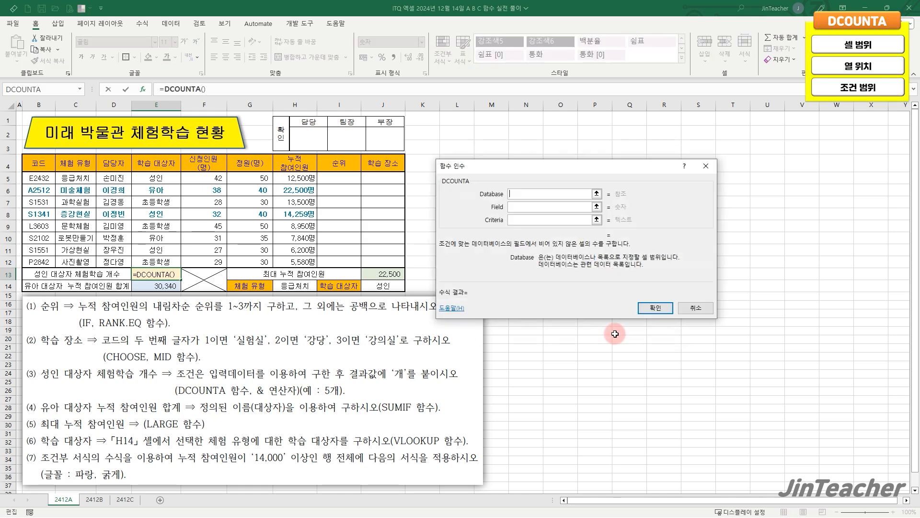
Complete the DCOUNTA function with database E4:E12, field 1 and criteria E4:E5, and append &"개" to the formula
left_click(529, 198)
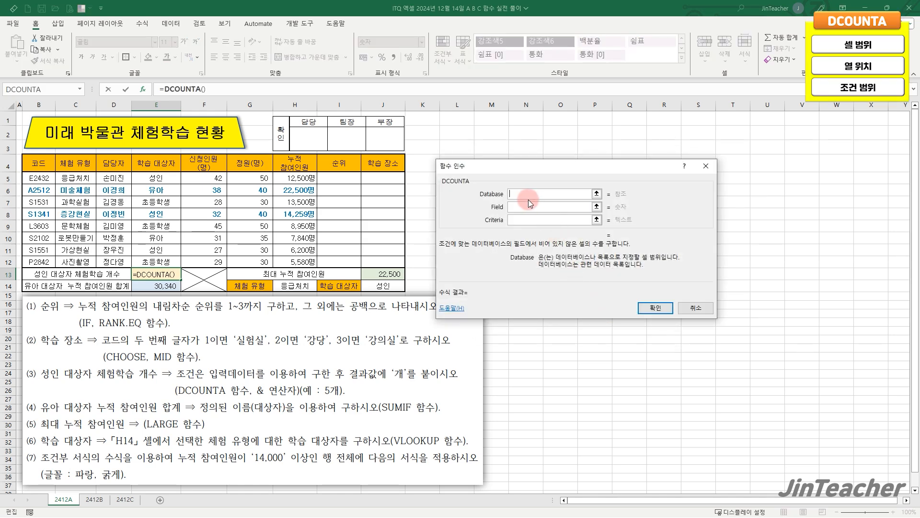
left_click_drag(165, 165, 161, 260)
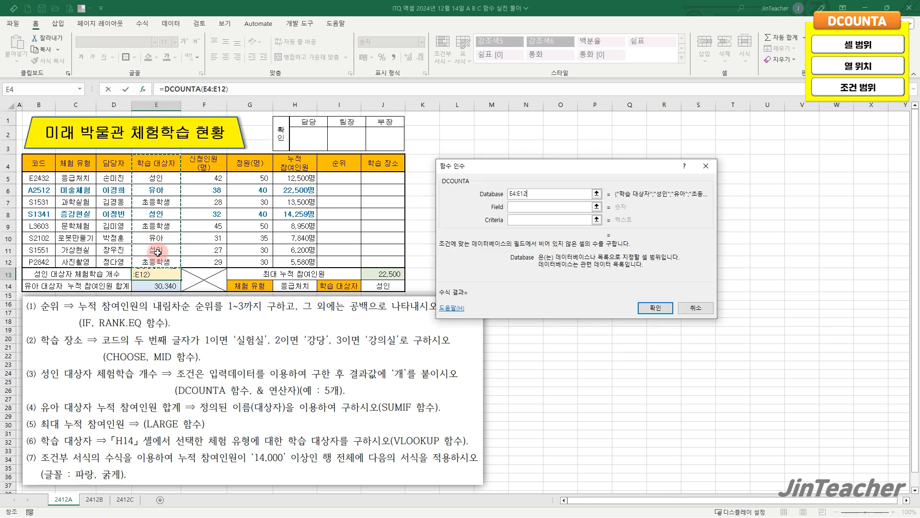
left_click(540, 214)
type("1")
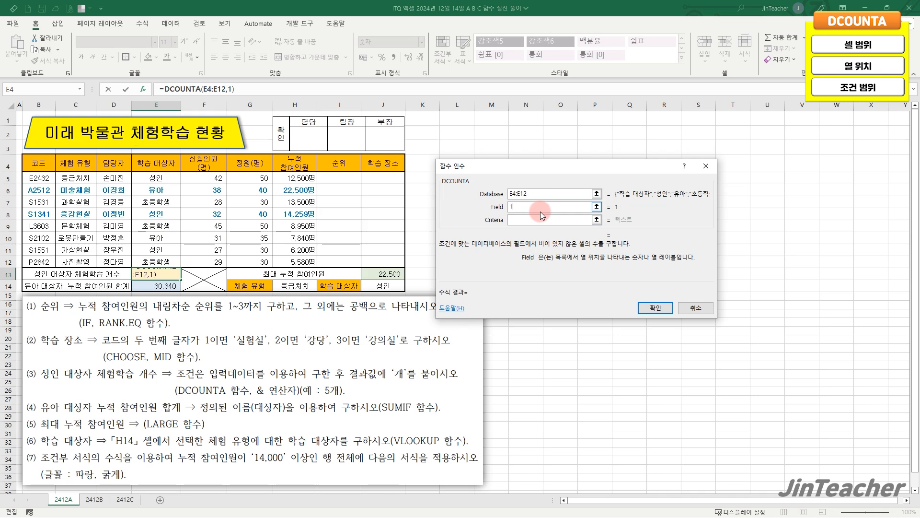
key("Tab")
left_click_drag(169, 167, 168, 178)
left_click(655, 308)
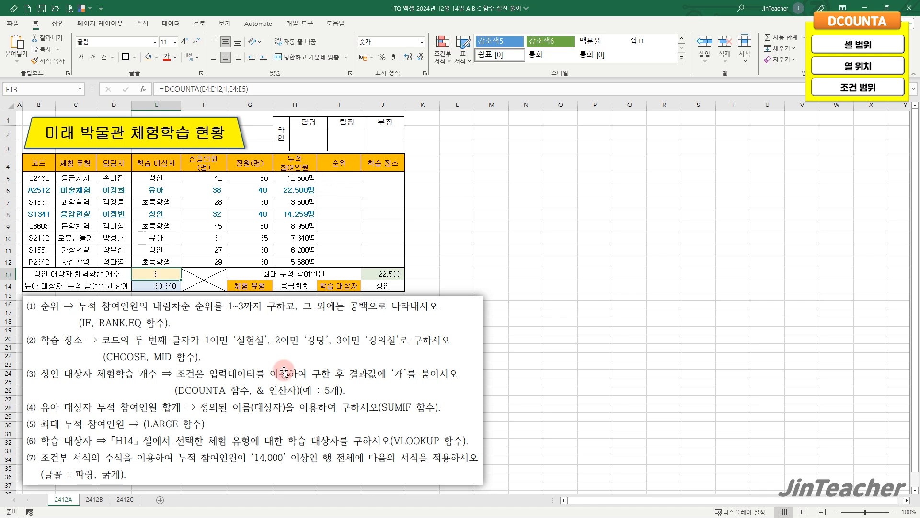
left_click(280, 92)
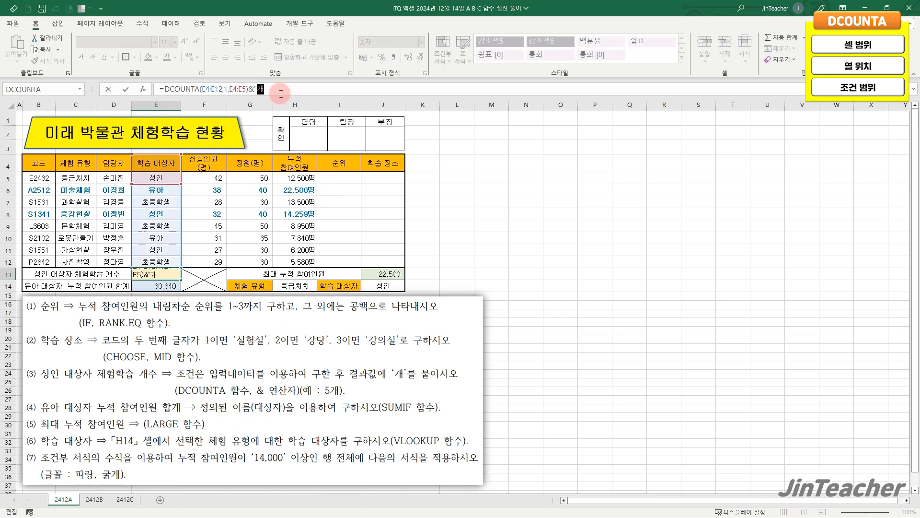
key("ctrl+Return")
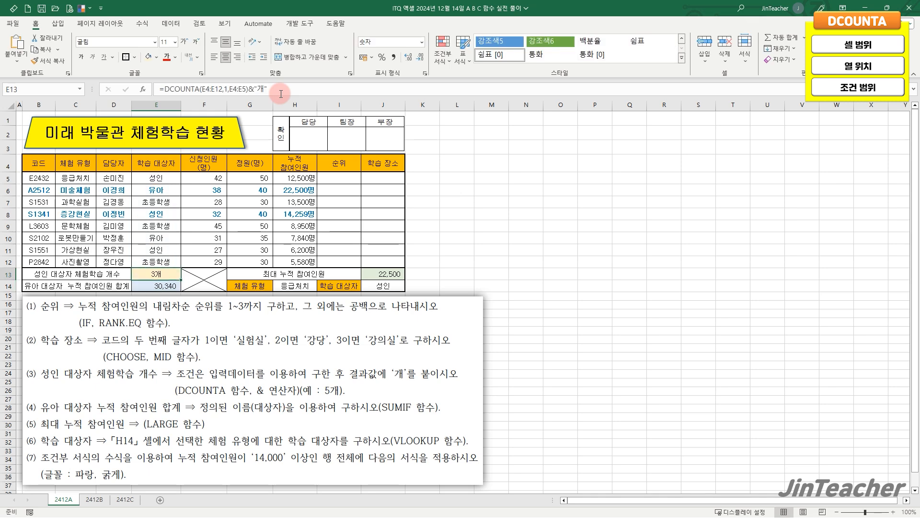
Start a DAVERAGE function in the 서비스업 매출액(단위:만원) 평균 result cell E13 of sheet 2412B
left_click(98, 499)
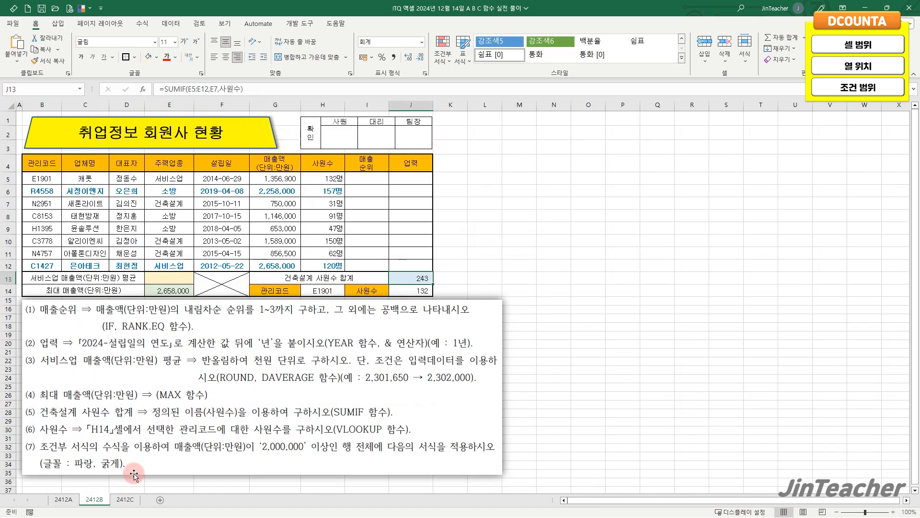
left_click(177, 278)
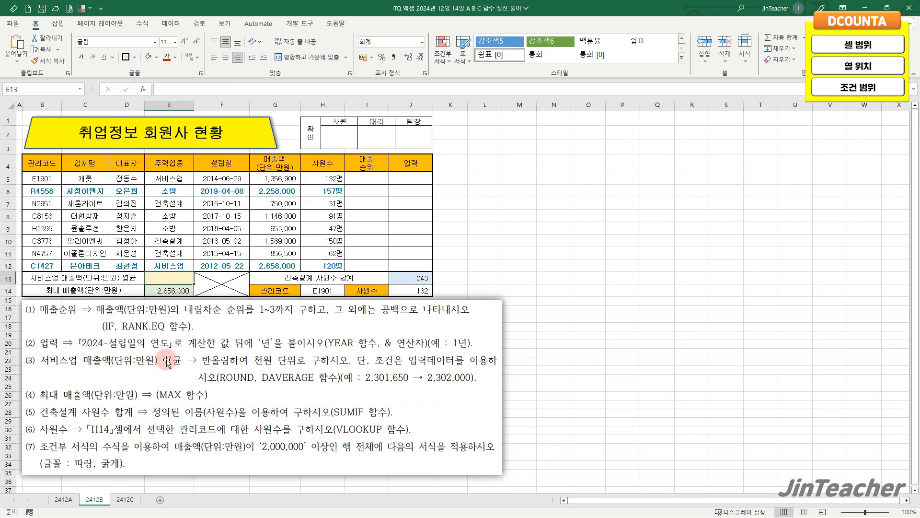
left_click_drag(174, 167, 278, 261)
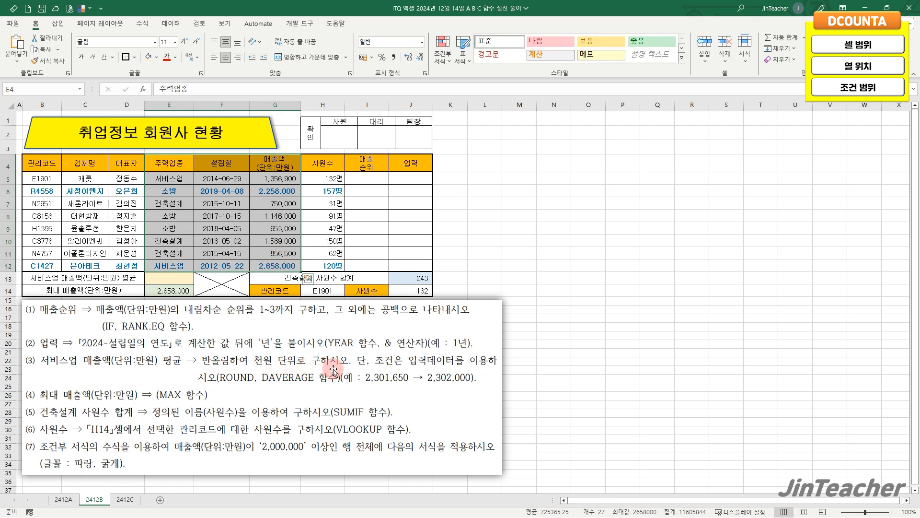
left_click(177, 277)
left_click(143, 89)
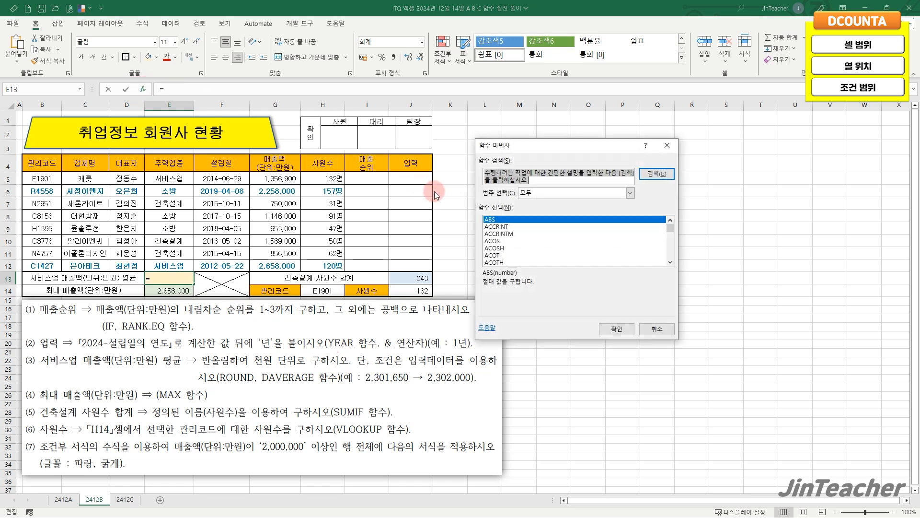
left_click(528, 246)
key("d")
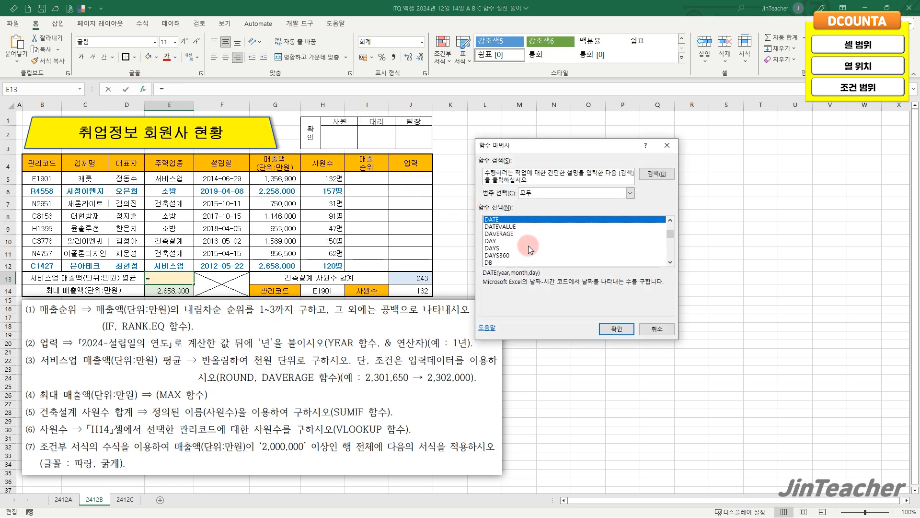
left_click(518, 235)
left_click(617, 329)
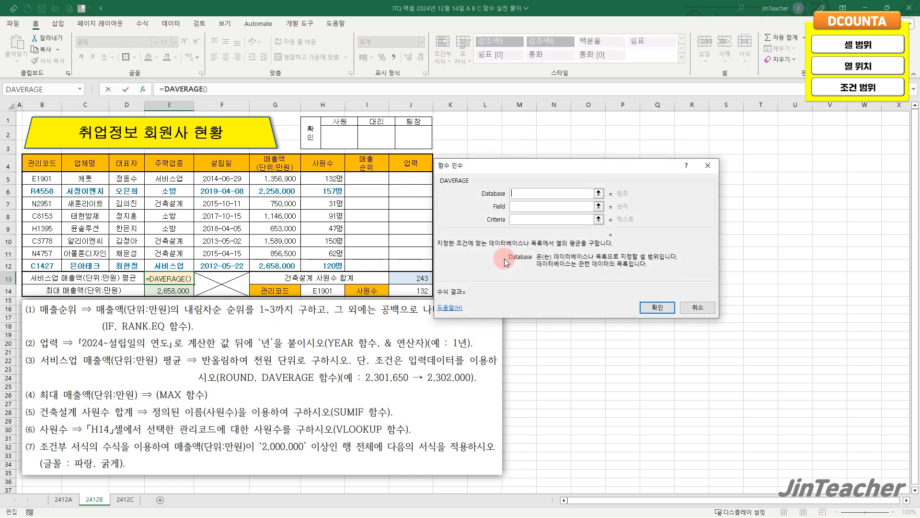
Complete the DAVERAGE function with database E4:G12, field 3 and criteria E4:E5
left_click(509, 181)
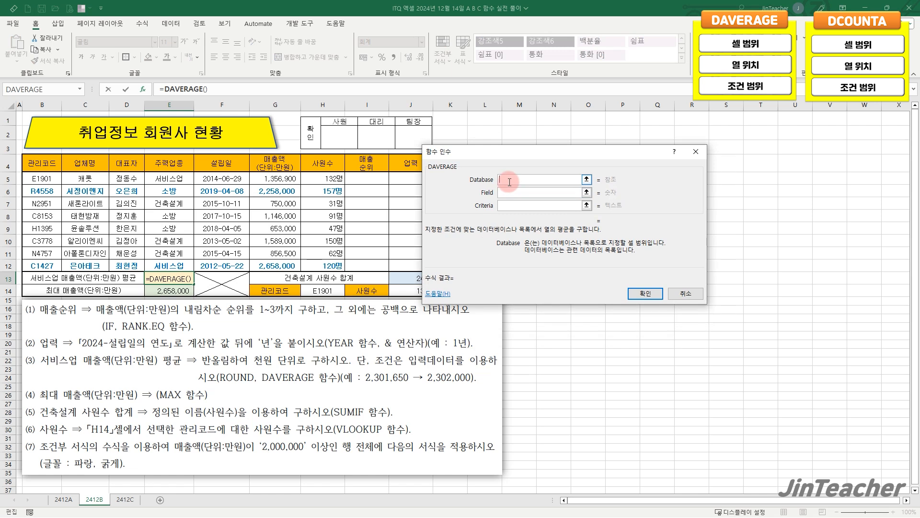
left_click_drag(158, 159, 270, 263)
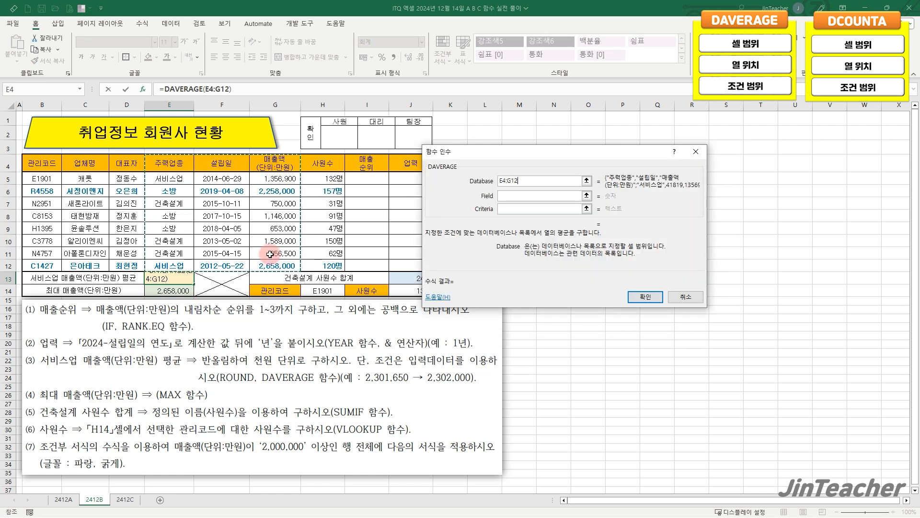
left_click(527, 196)
type("3")
key("Tab")
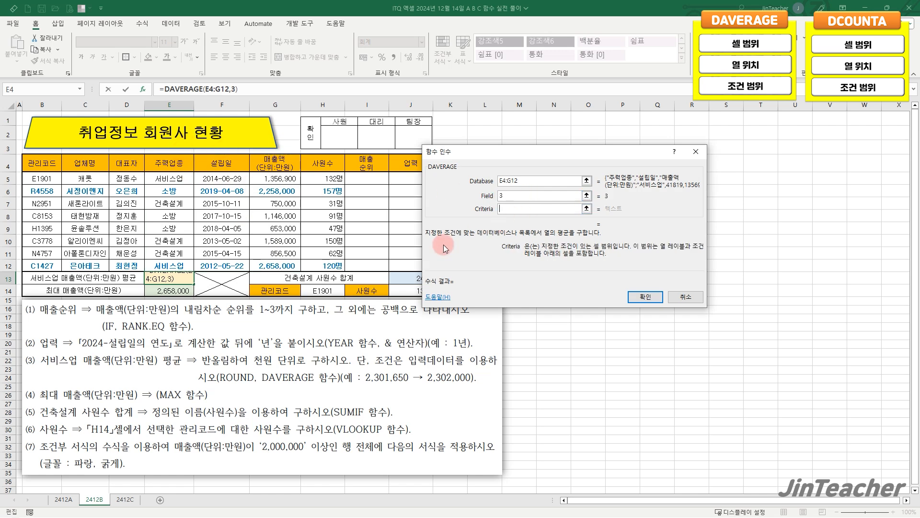
left_click_drag(179, 166, 178, 173)
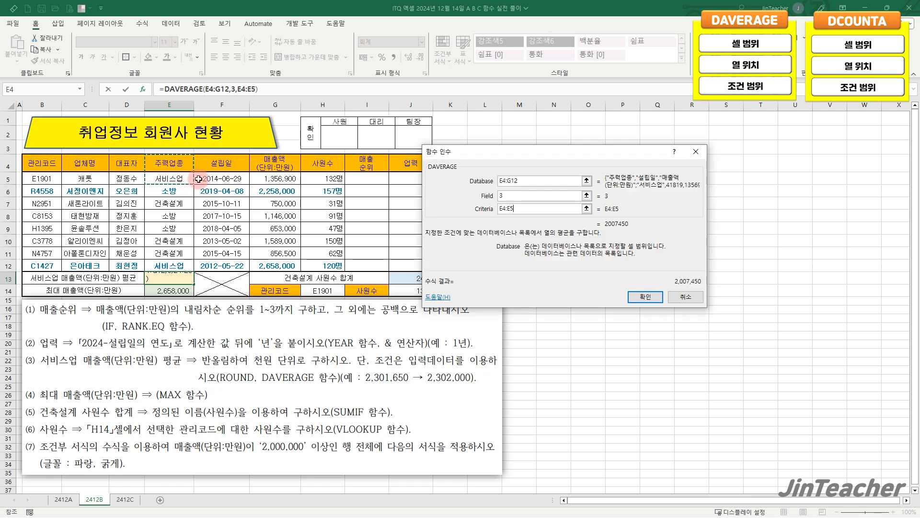
left_click(646, 294)
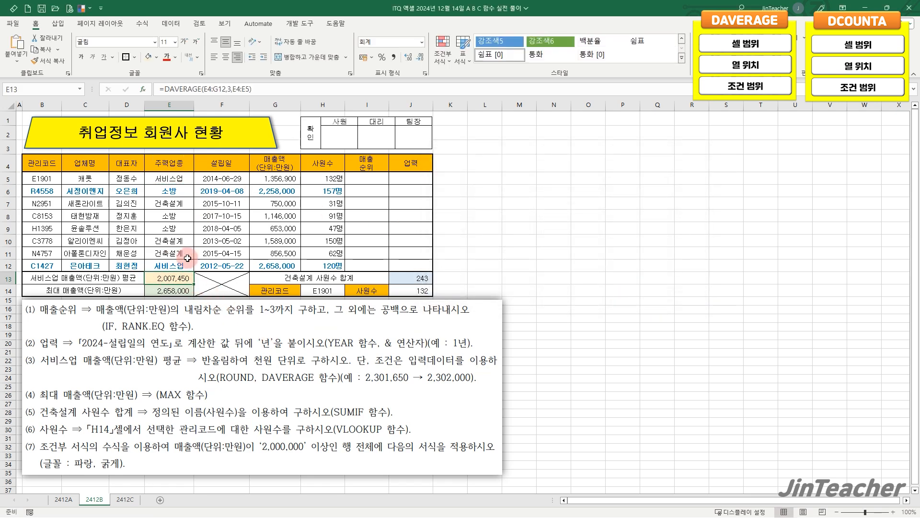
Cut the DAVERAGE expression out of E13's formula, keeping the equals sign, and start a ROUND function in its place
left_click_drag(164, 90, 336, 89)
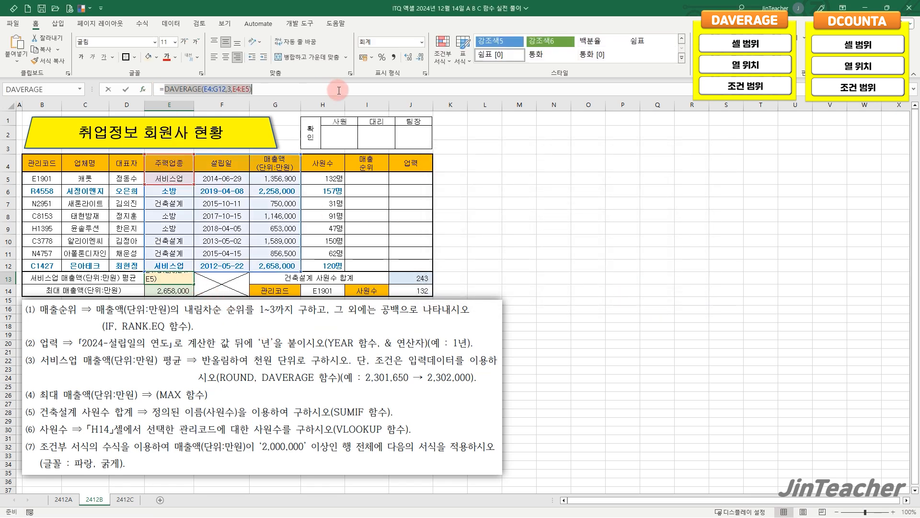
left_click(42, 38)
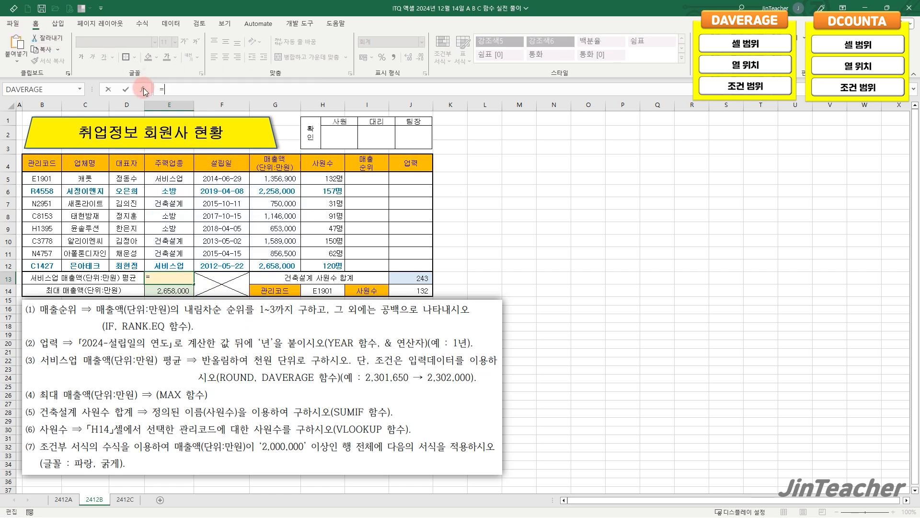
left_click(143, 90)
left_click(504, 235)
key("r")
scroll(505, 237, "down", 6)
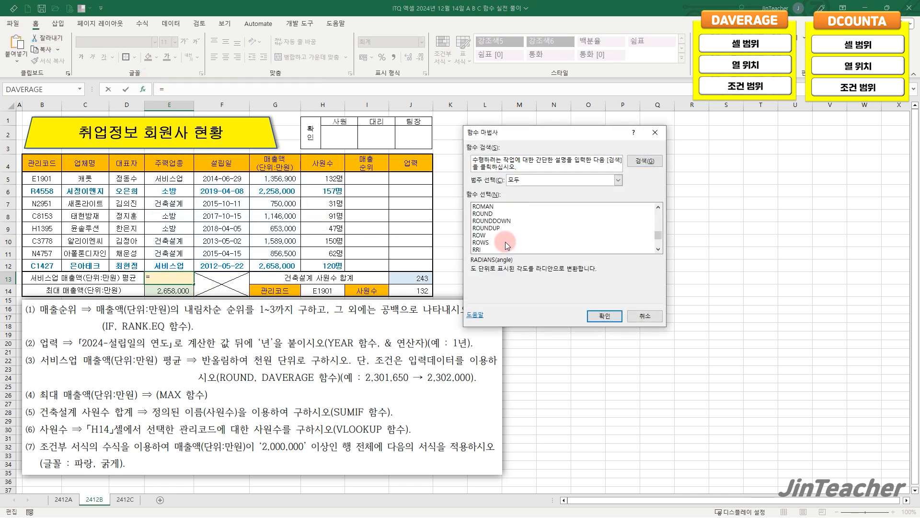
left_click(501, 214)
left_click(604, 316)
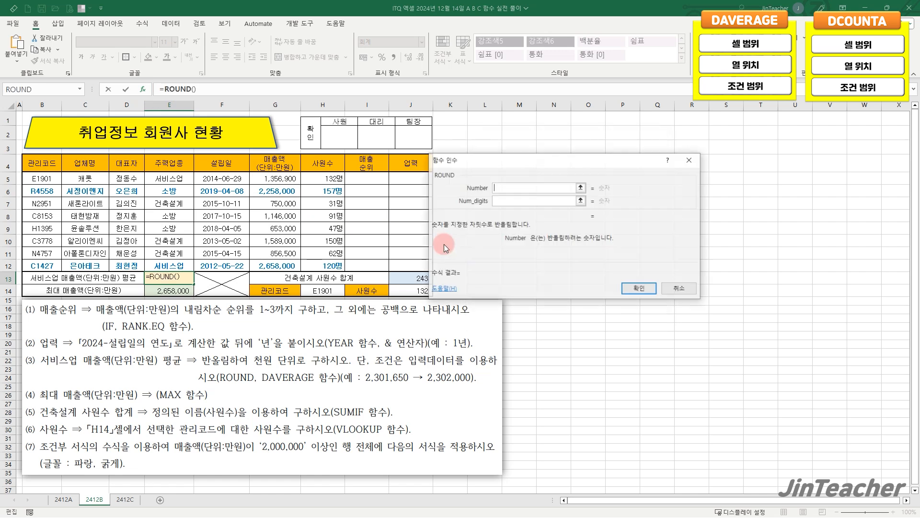
Complete the ROUND function with DAVERAGE(E4:G12,3,E4:E5) as the number and -3 as the number of digits
type("DAVERAGE(E4:G12,3,E4:E5)")
left_click(509, 200)
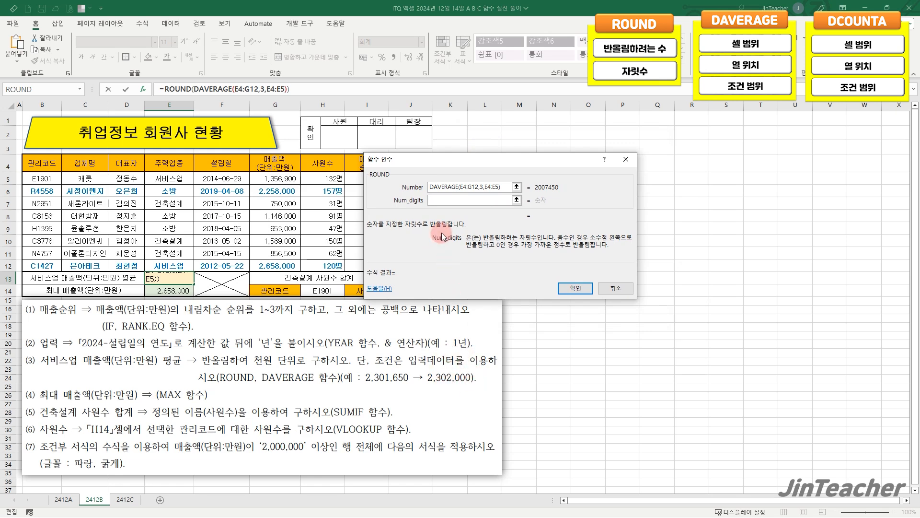
type("-3")
left_click(575, 289)
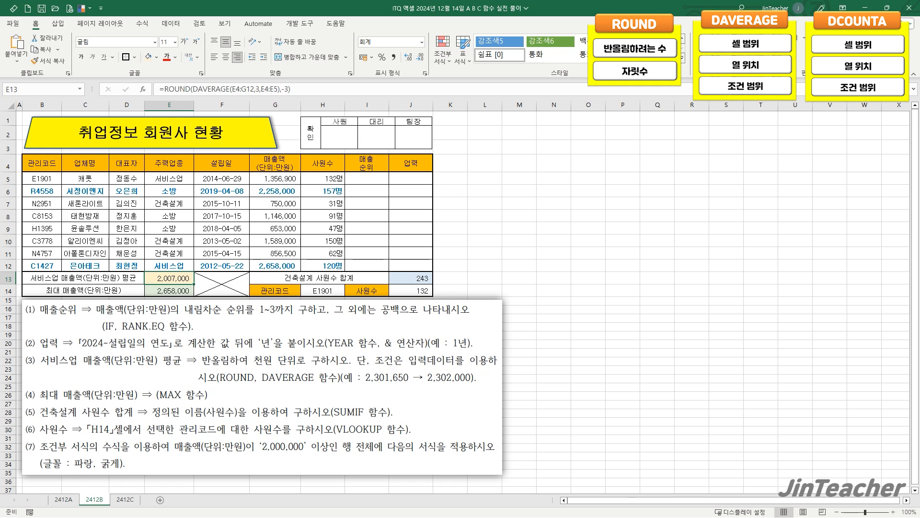
Start a DAVERAGE function in the 교육업무 총급여(단위:원) 평균 result cell E13 of sheet 2412C
left_click(125, 499)
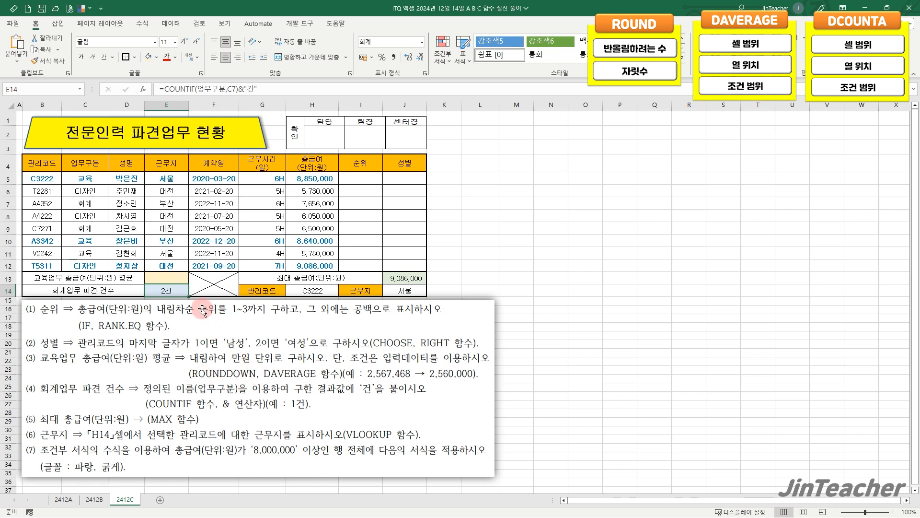
left_click(174, 279)
left_click_drag(87, 172, 302, 265)
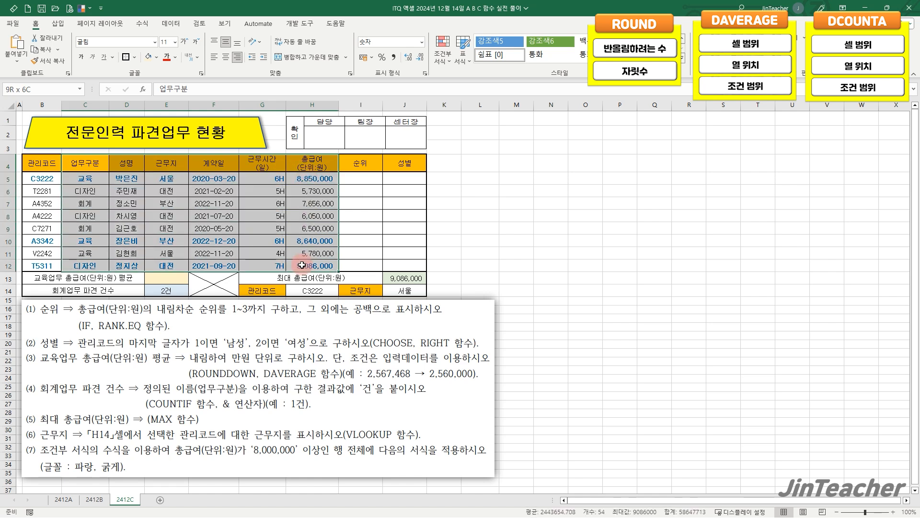
left_click(167, 278)
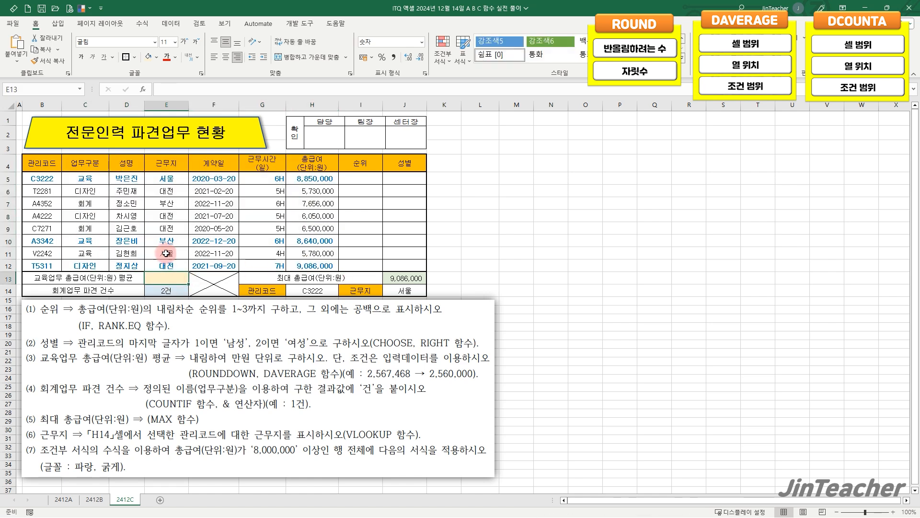
left_click(142, 90)
left_click(453, 229)
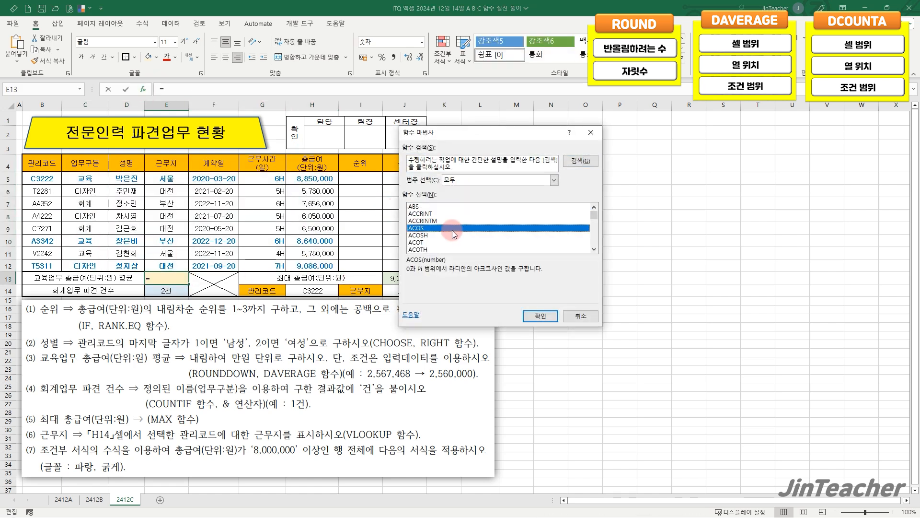
key("d")
scroll(451, 234, "down", 2)
left_click(429, 220)
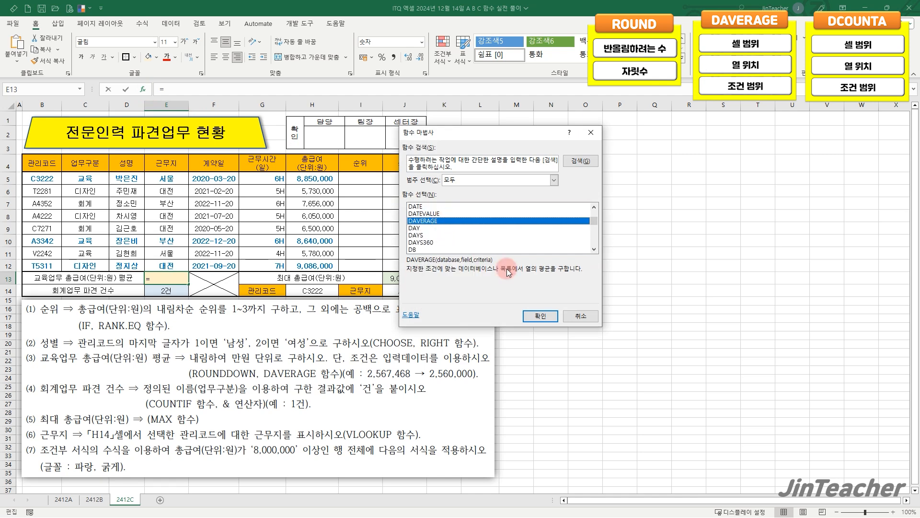
left_click(540, 316)
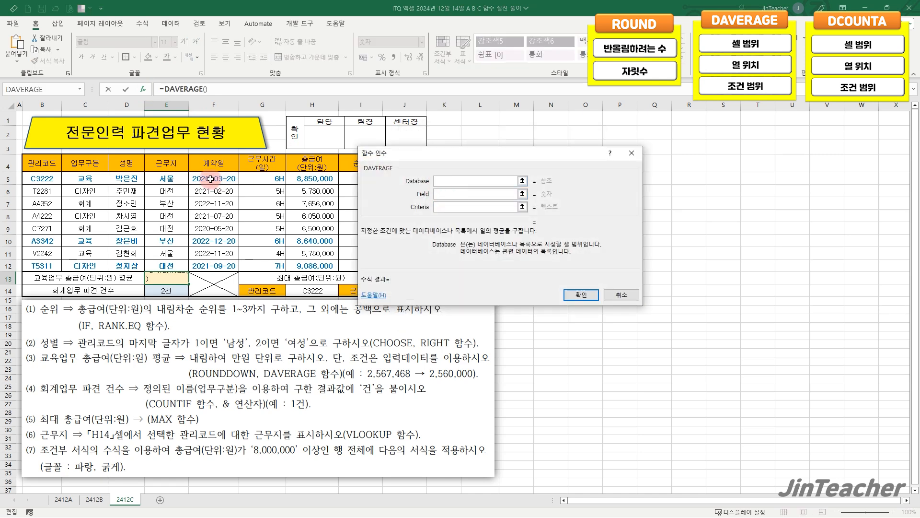
Complete the DAVERAGE function with database C4:H12, field 6 and criteria C4:C5
left_click_drag(87, 163, 303, 265)
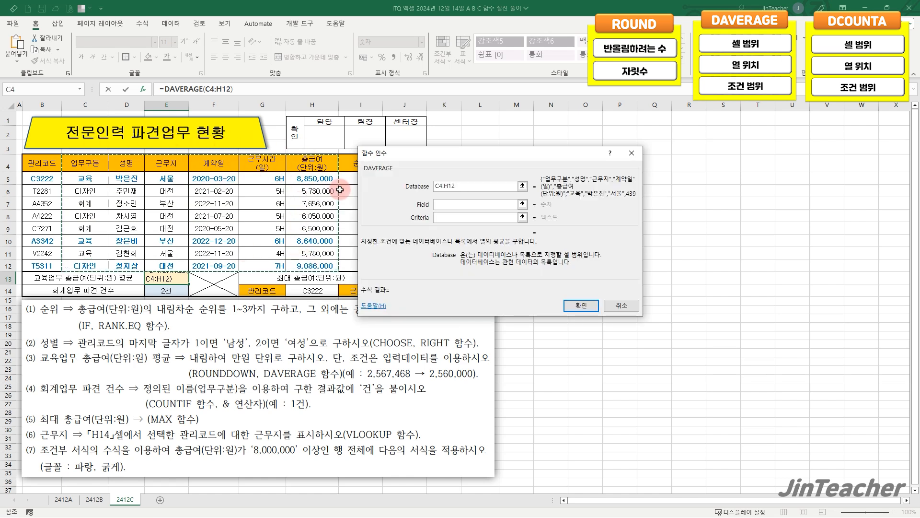
left_click(460, 205)
type("6")
left_click(451, 217)
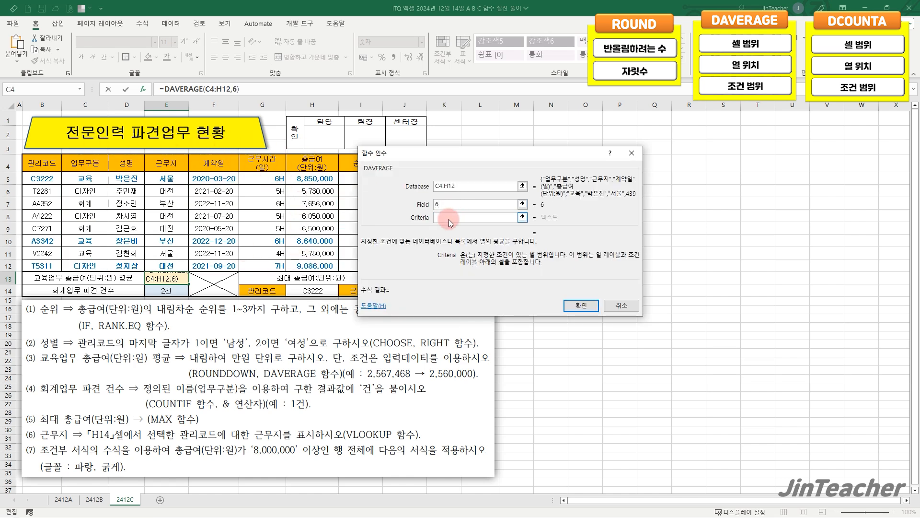
left_click(94, 163)
left_click_drag(94, 163, 92, 179)
left_click(581, 305)
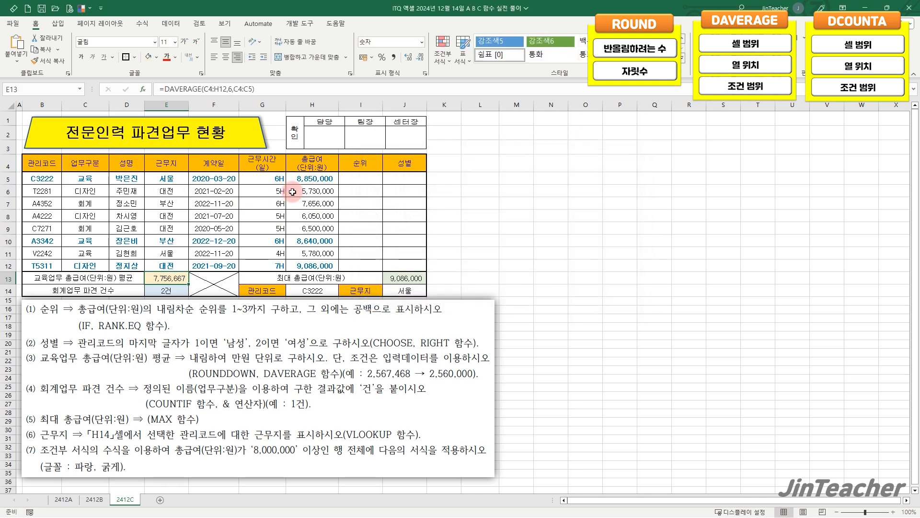
Cut the DAVERAGE expression out of E13's formula, keeping the equals sign, and select ROUNDDOWN as the function to insert
left_click(165, 89)
key("shift+End")
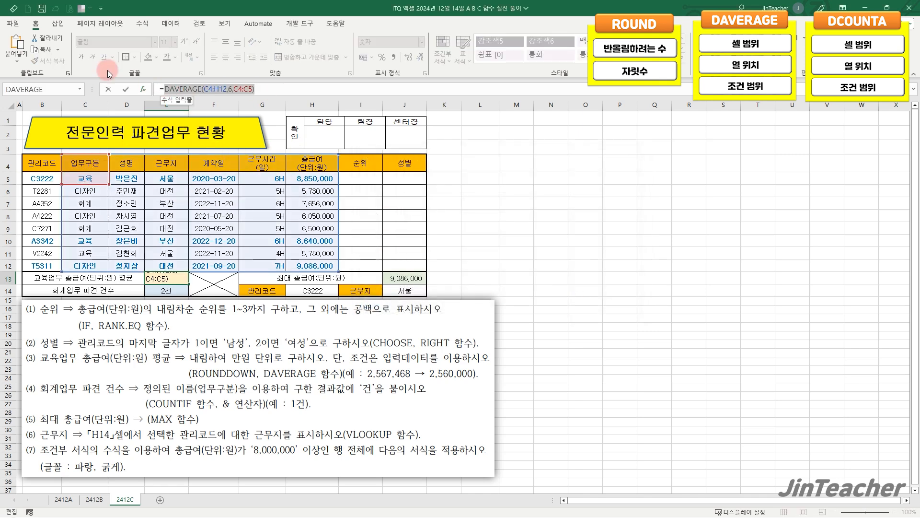
key("Delete")
left_click(142, 89)
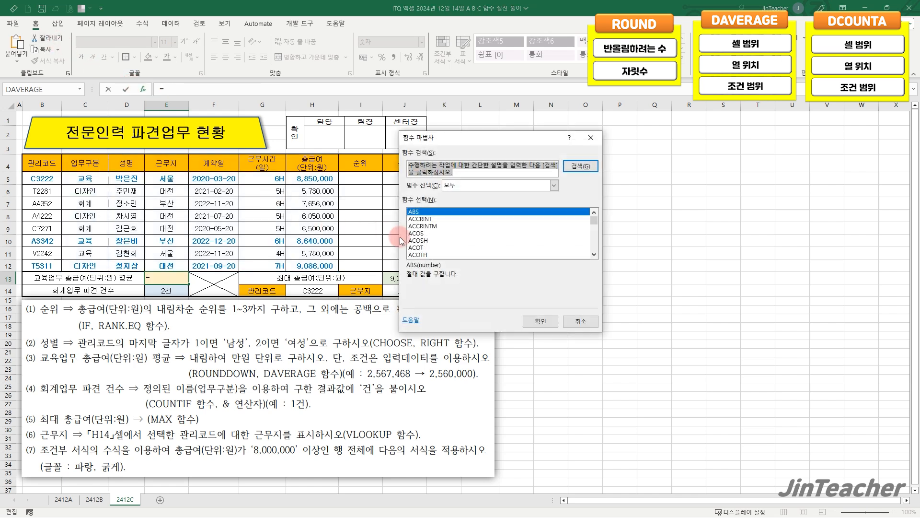
left_click(460, 236)
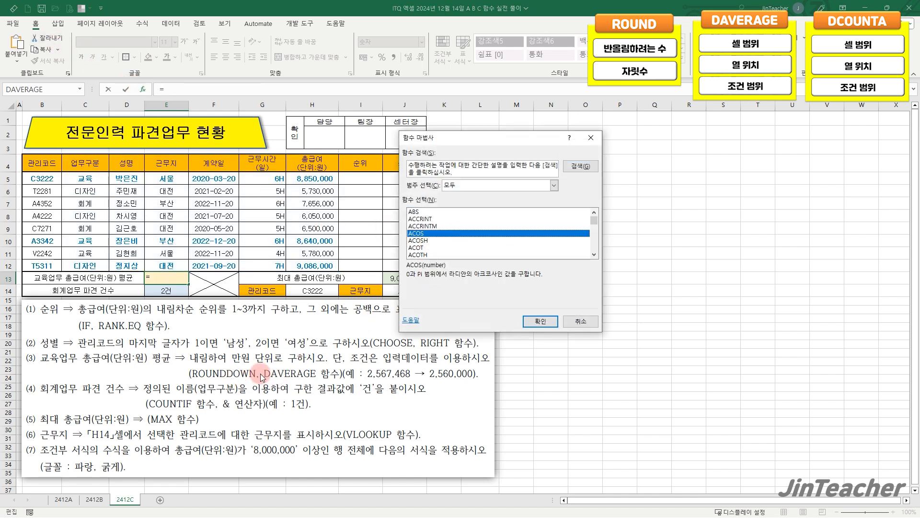
key("r")
scroll(455, 248, "down", 2)
scroll(454, 247, "down", 3)
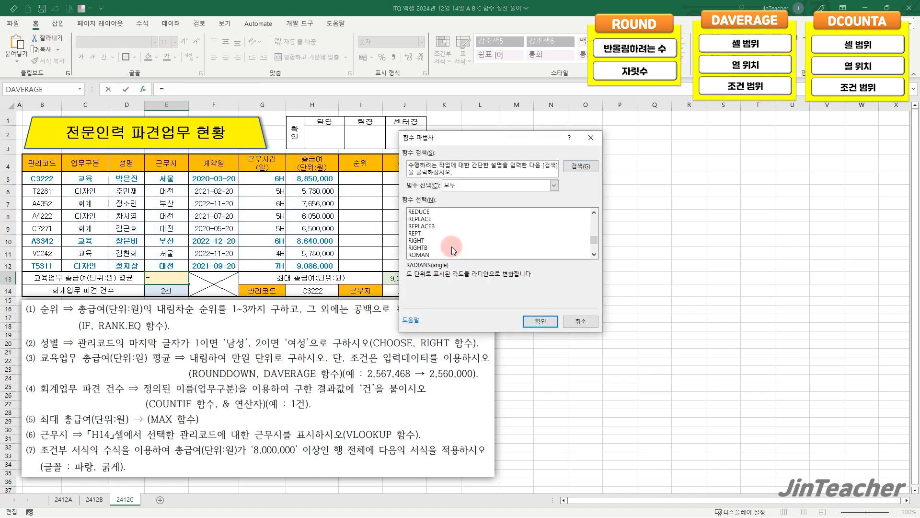
left_click(445, 253)
left_click(445, 247)
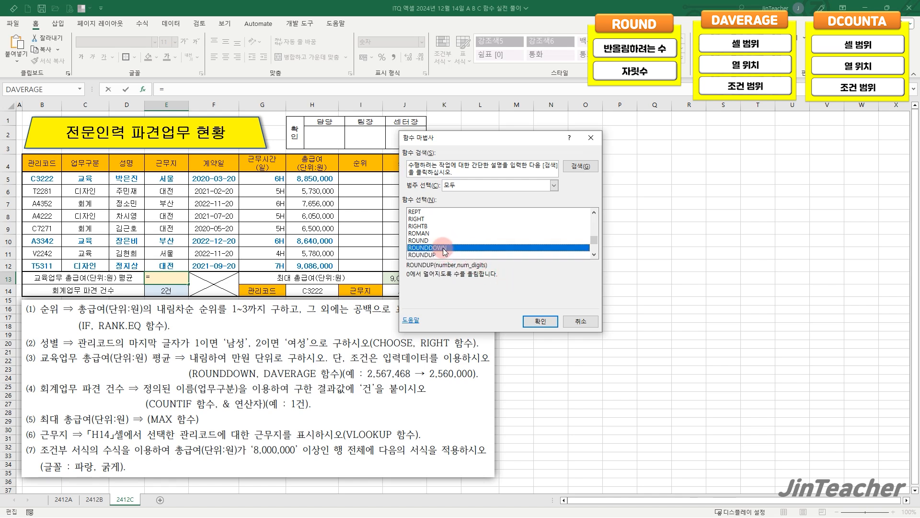
Complete the ROUNDDOWN function with DAVERAGE(C4:H12,6,C4:C5) as the number and -4 as the number of digits
left_click(540, 320)
type("DAVERAGE(C4:H12,6,C4:C5)")
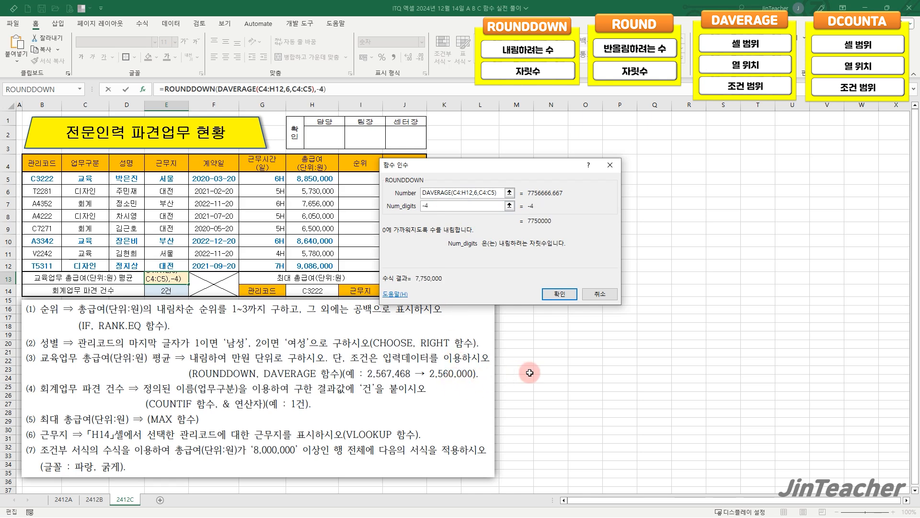
left_click(559, 293)
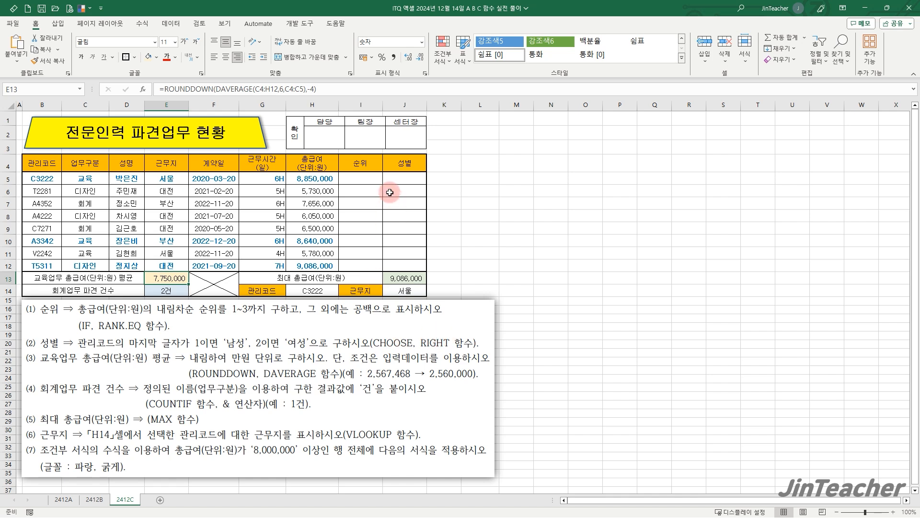
Start a RIGHT function in the first 성별 cell, J5, of sheet 2412C
left_click(403, 180)
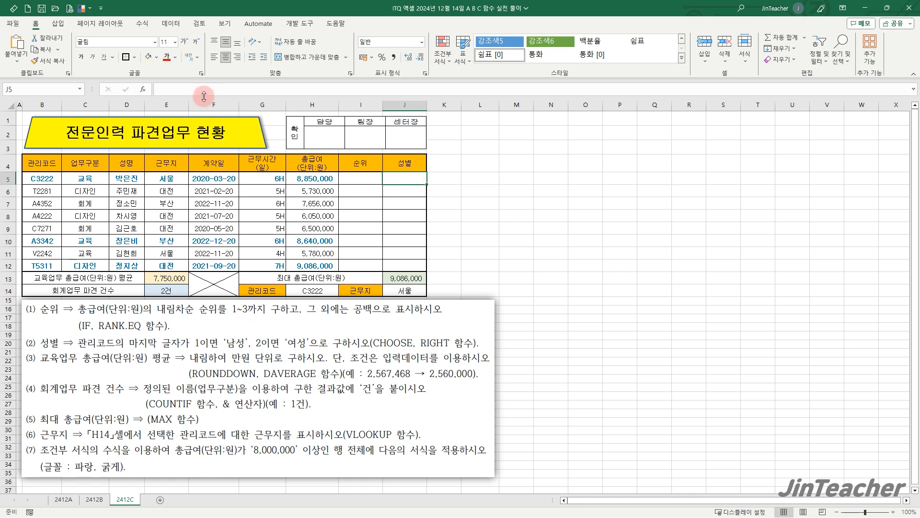
left_click(143, 89)
left_click(487, 243)
key("r")
scroll(488, 242, "down", 2)
scroll(481, 241, "down", 1)
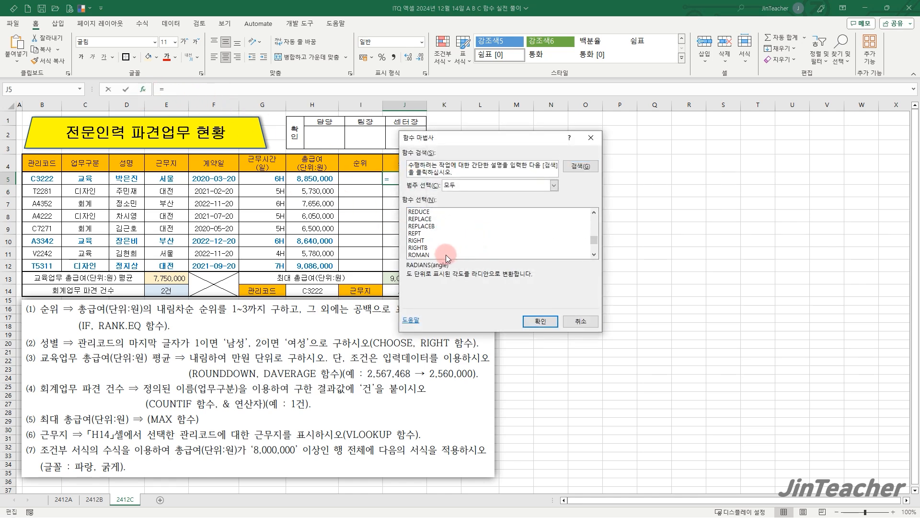
left_click(441, 240)
left_click(537, 324)
Complete the RIGHT function with B5 as the text and 1 as the number of characters
left_click_drag(460, 258, 220, 256)
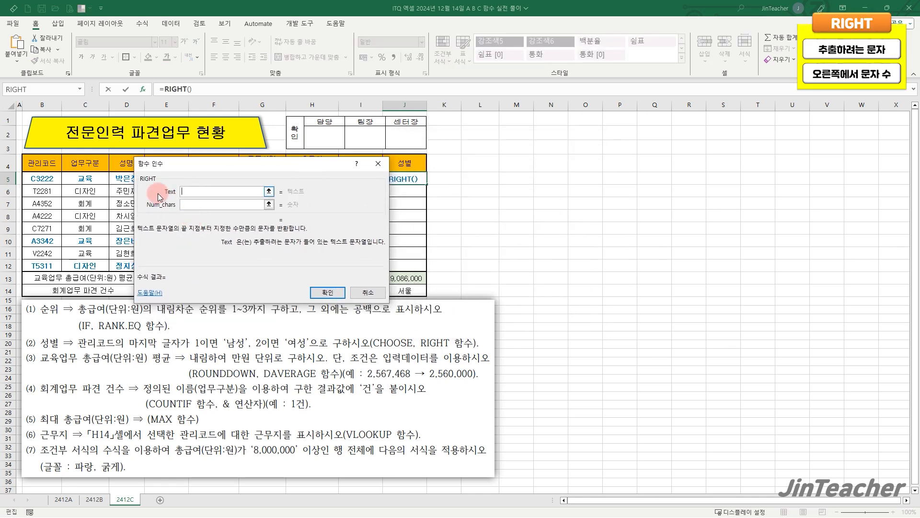
left_click(49, 181)
left_click(211, 206)
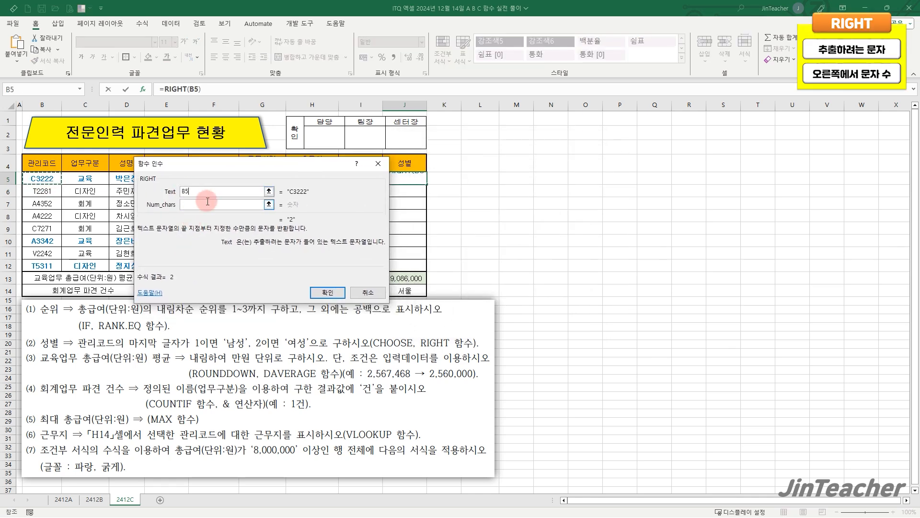
type("1")
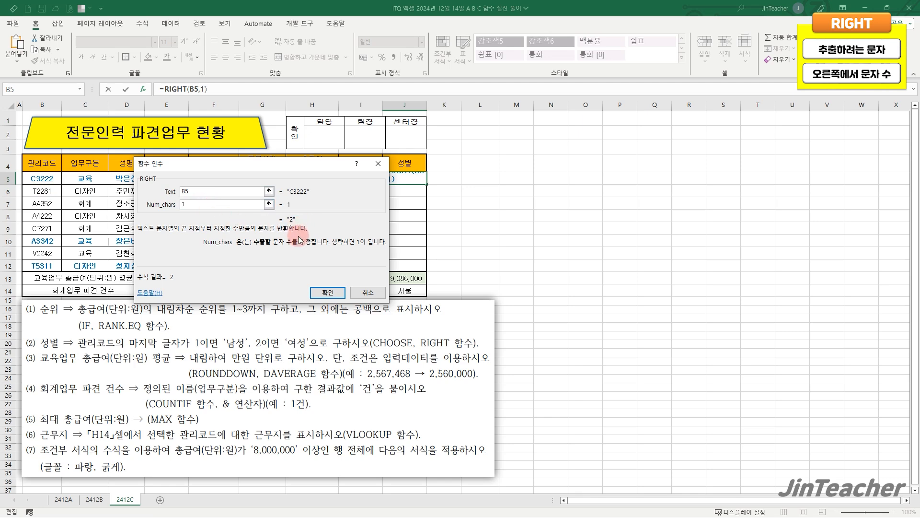
left_click(327, 292)
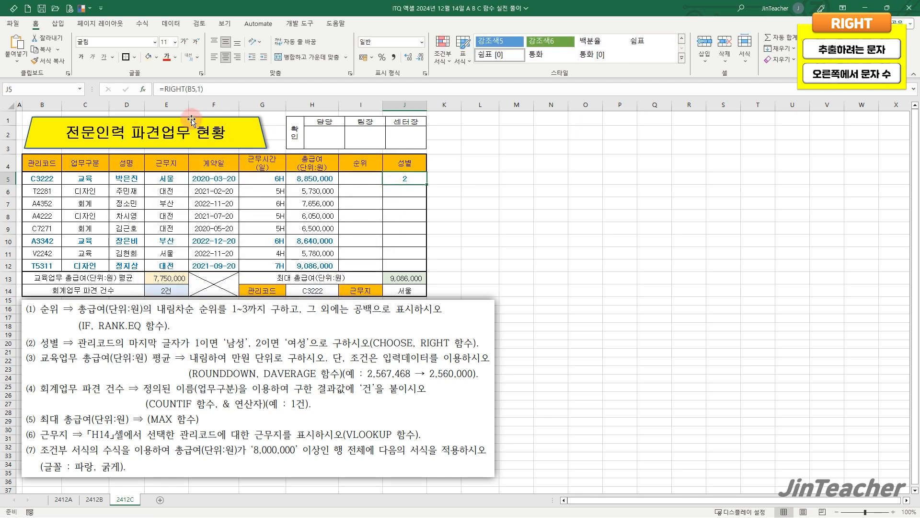
Cut the RIGHT expression out of J5's formula, keeping the equals sign, and insert the CHOOSE function instead
left_click_drag(168, 90, 236, 90)
left_click_drag(164, 89, 225, 88)
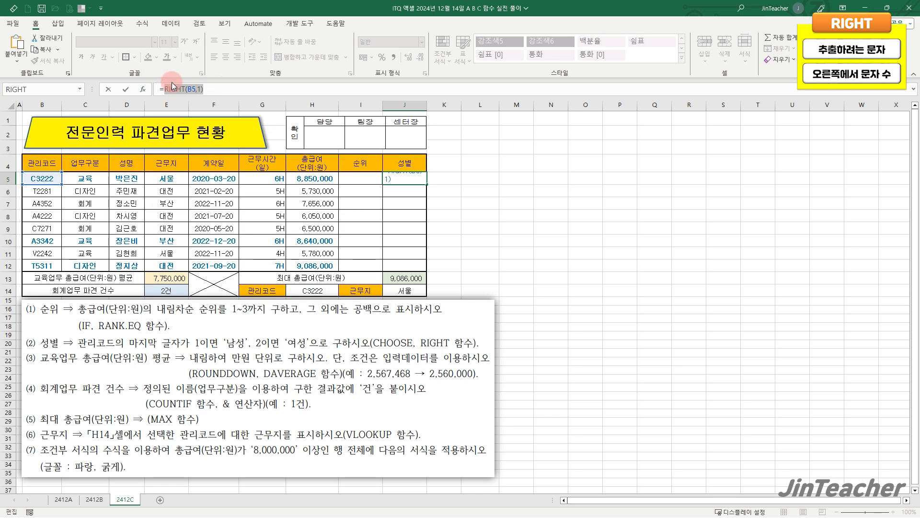
left_click(48, 38)
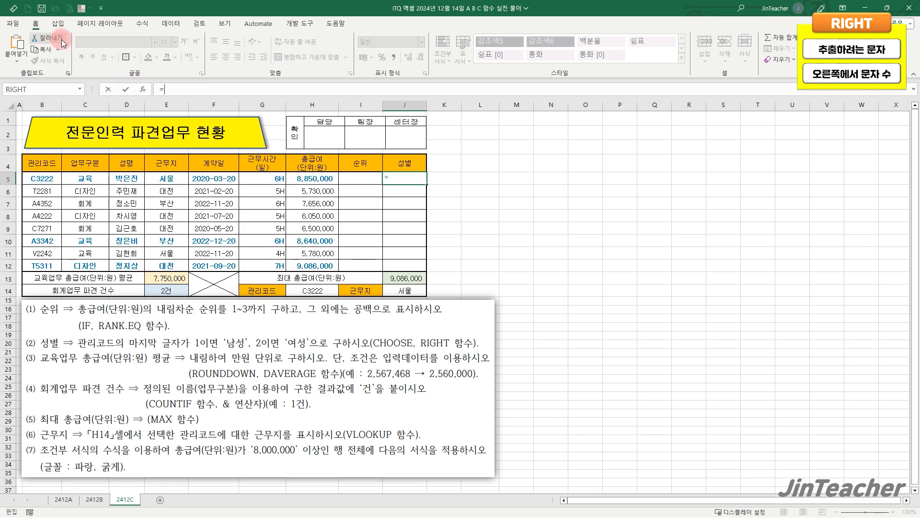
left_click(142, 90)
left_click(281, 251)
key("c")
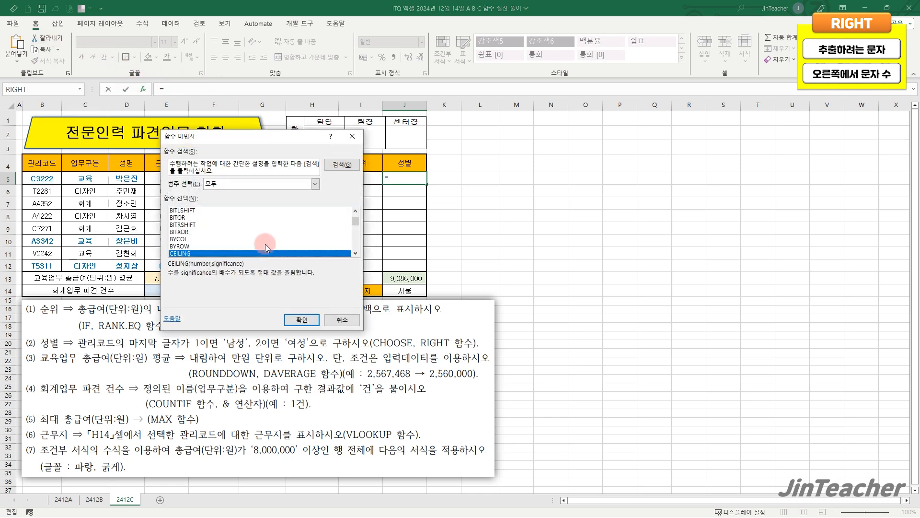
scroll(266, 245, "down", 5)
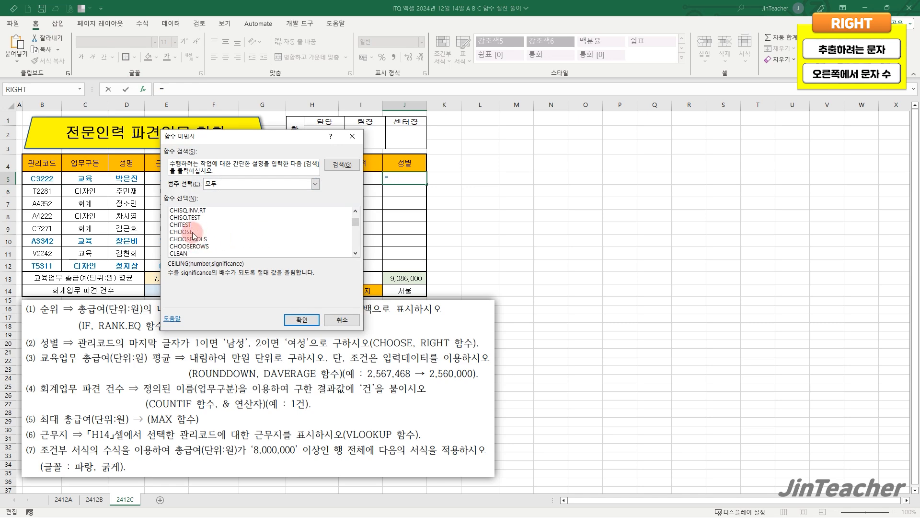
left_click(194, 232)
left_click(300, 319)
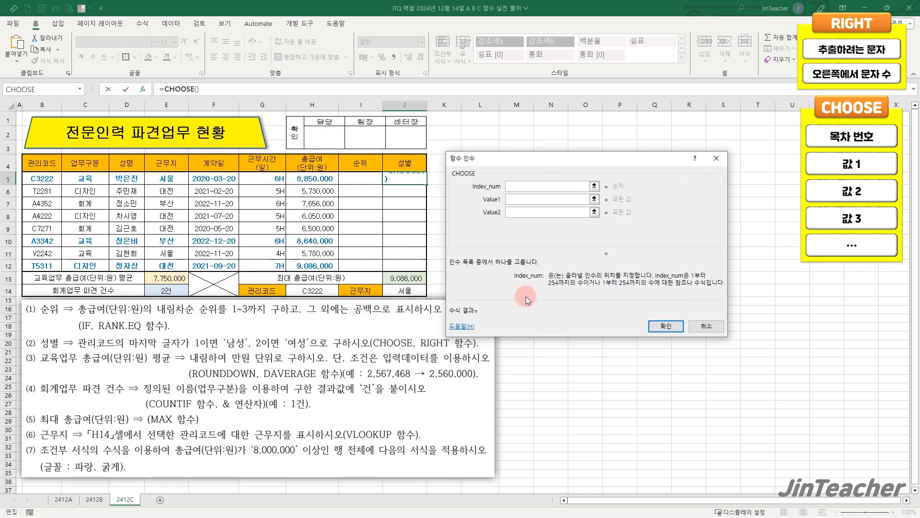
Complete the CHOOSE function with RIGHT(B5,1) as the index number and "남성" and "여성" as the two values
left_click(513, 186)
type("RIGHT(B5,1)")
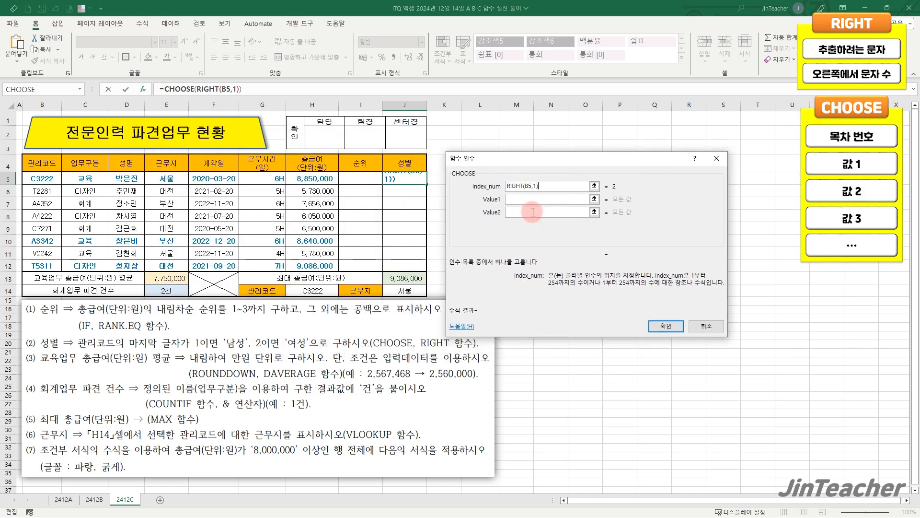
left_click(518, 199)
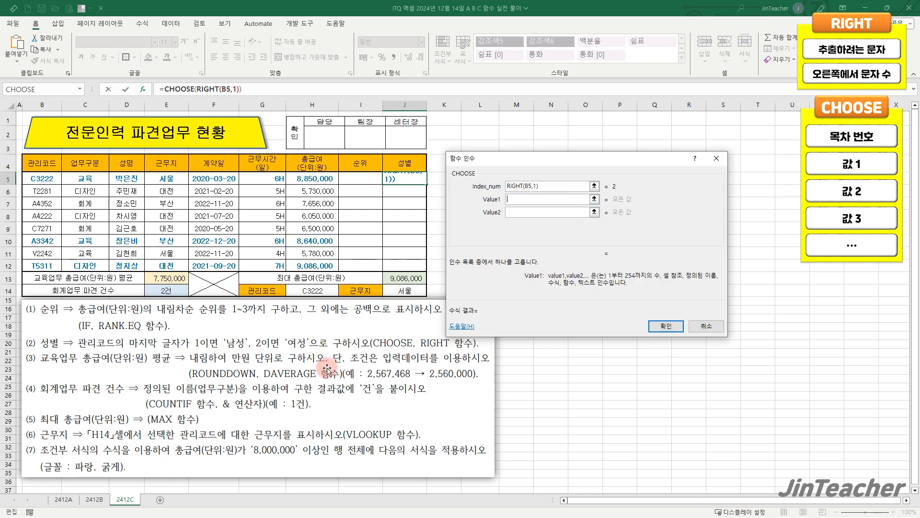
key("Tab")
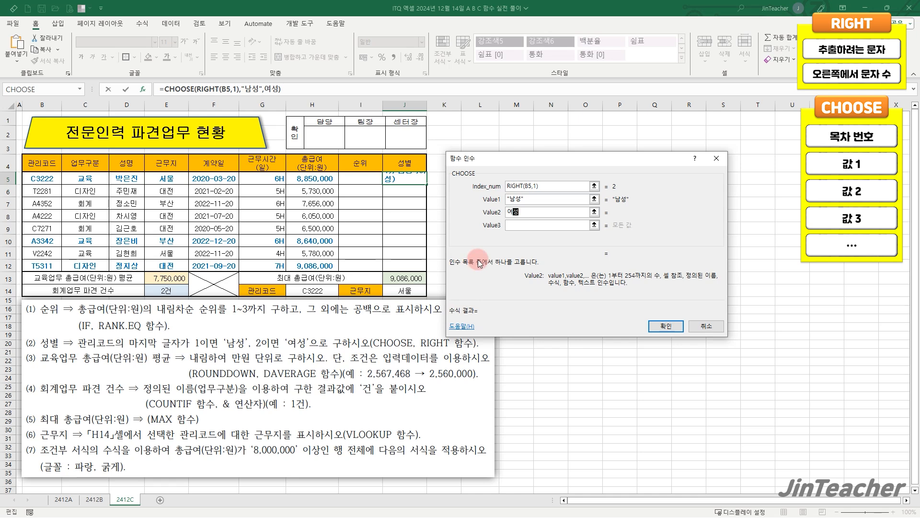
left_click(534, 198)
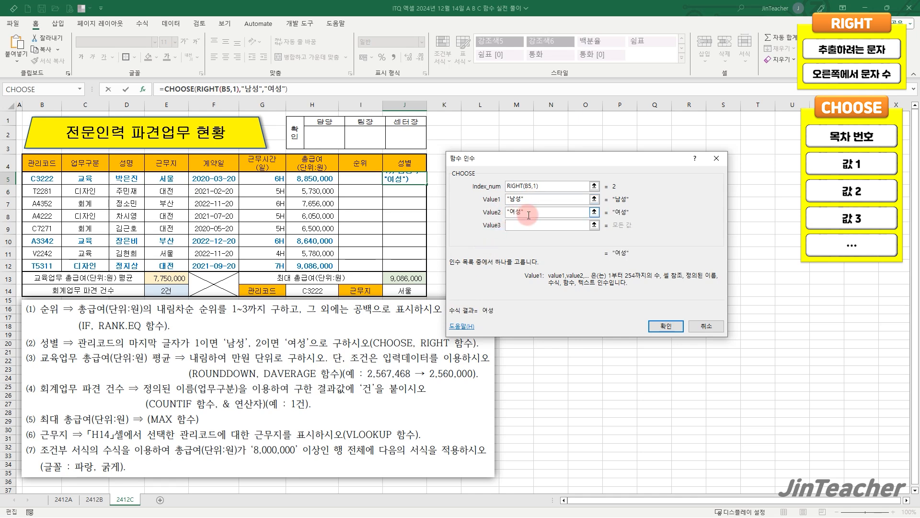
left_click(666, 326)
Fill the 성별 formula from J5 down to J12 without copying the formatting
left_click_drag(428, 186, 425, 269)
left_click(433, 277)
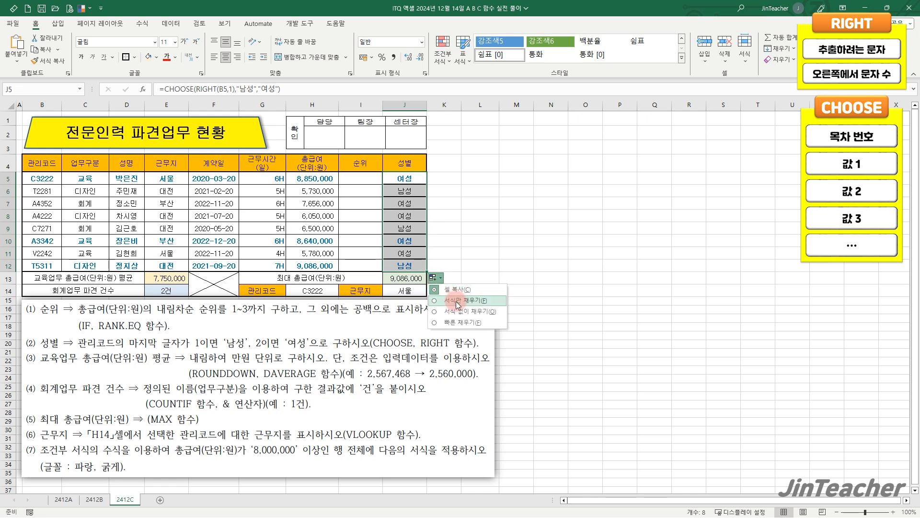
left_click(468, 311)
left_click(413, 265)
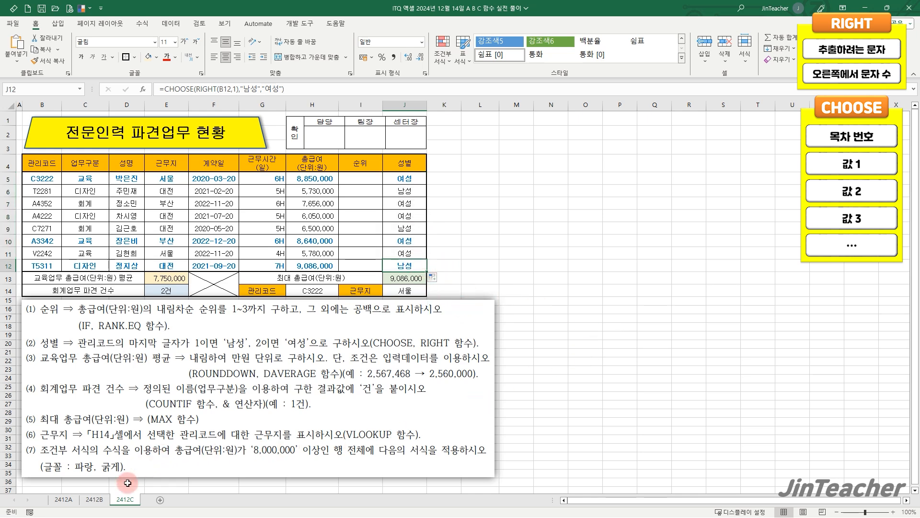
Switch to sheet 2412A and start a MID function in the first 학습 장소 cell, J5
left_click(102, 499)
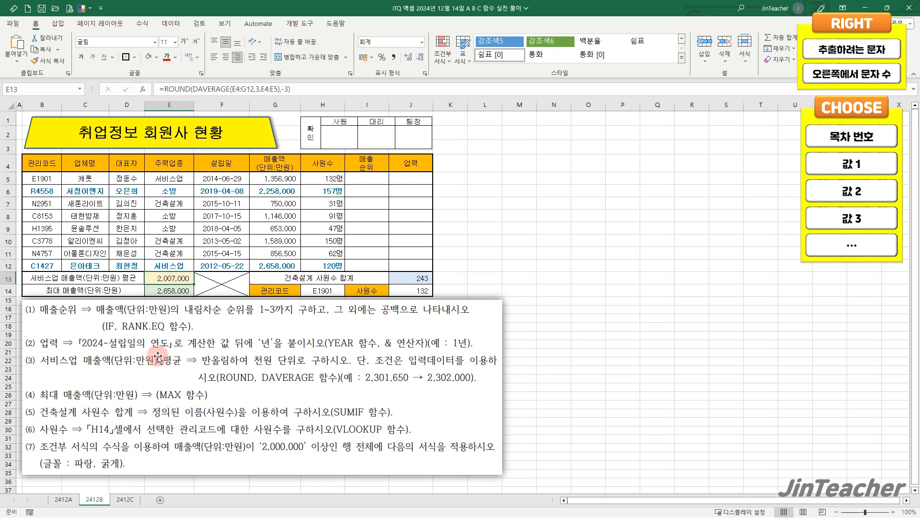
left_click(66, 498)
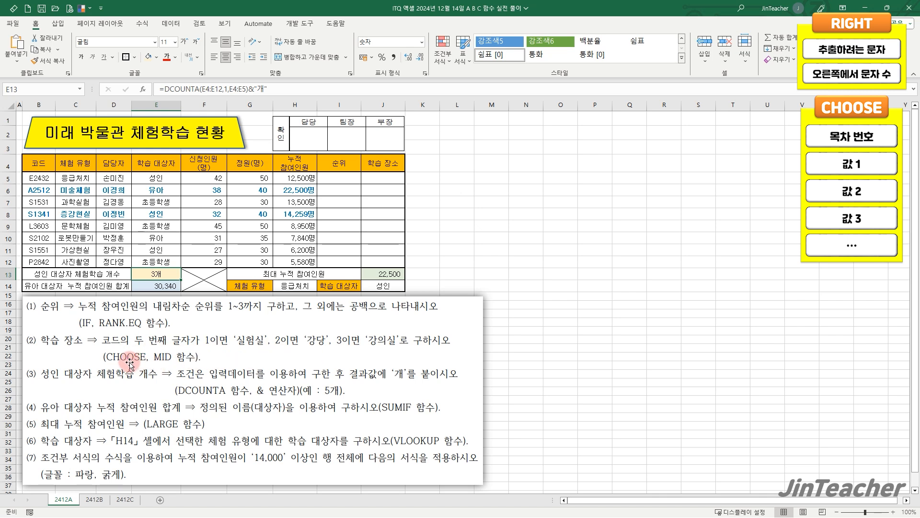
left_click(43, 212)
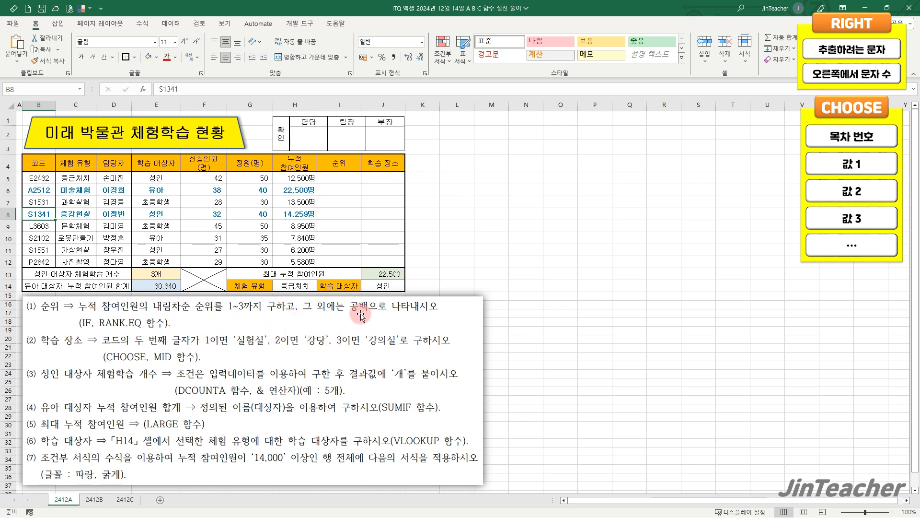
left_click(382, 178)
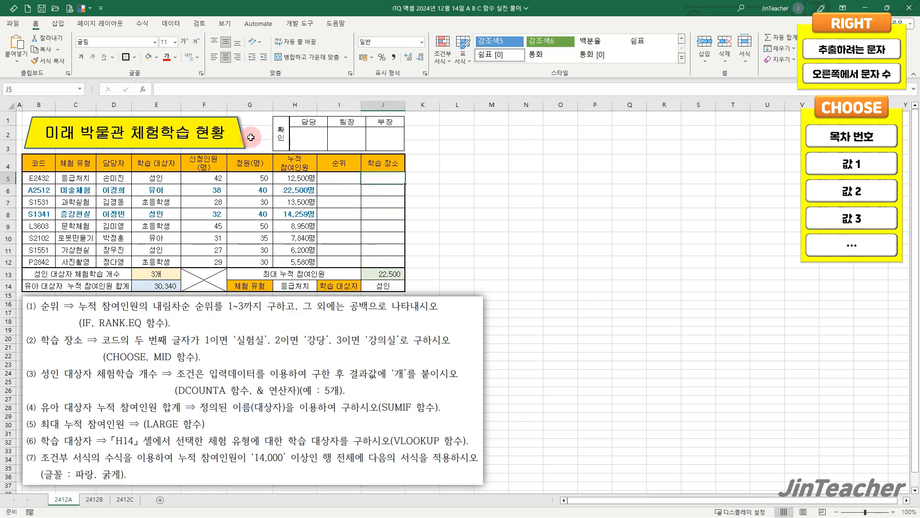
left_click(145, 90)
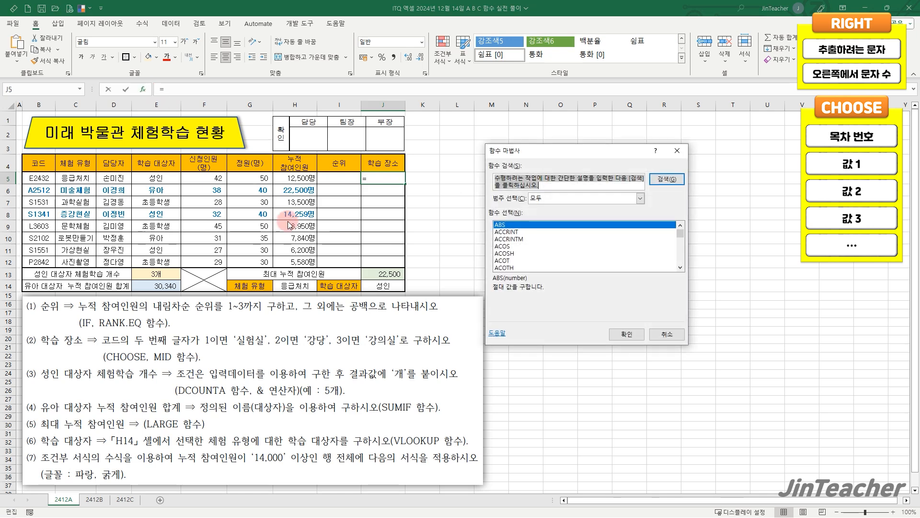
left_click(522, 255)
key("m")
scroll(522, 255, "down", 2)
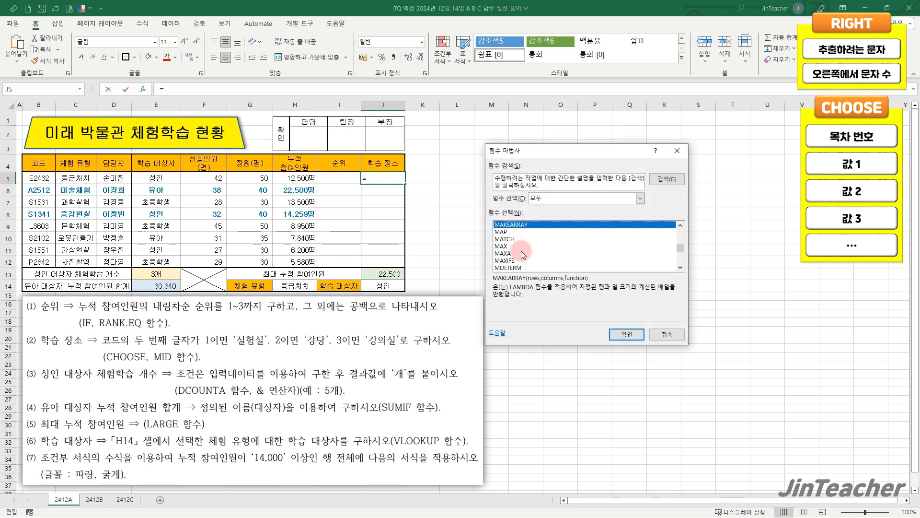
scroll(521, 252, "down", 1)
left_click(523, 268)
left_click(626, 334)
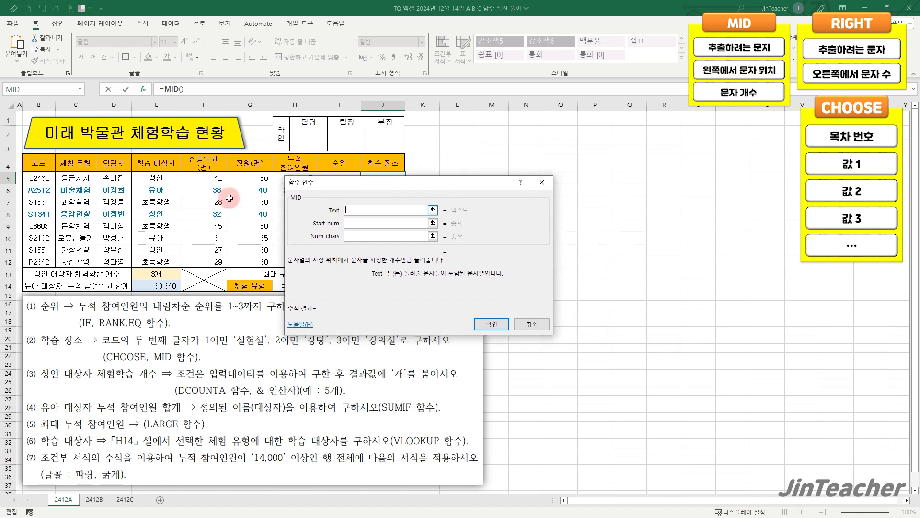
Complete the MID function with text B5, start position 2 and 1 character
left_click(39, 178)
left_click(354, 224)
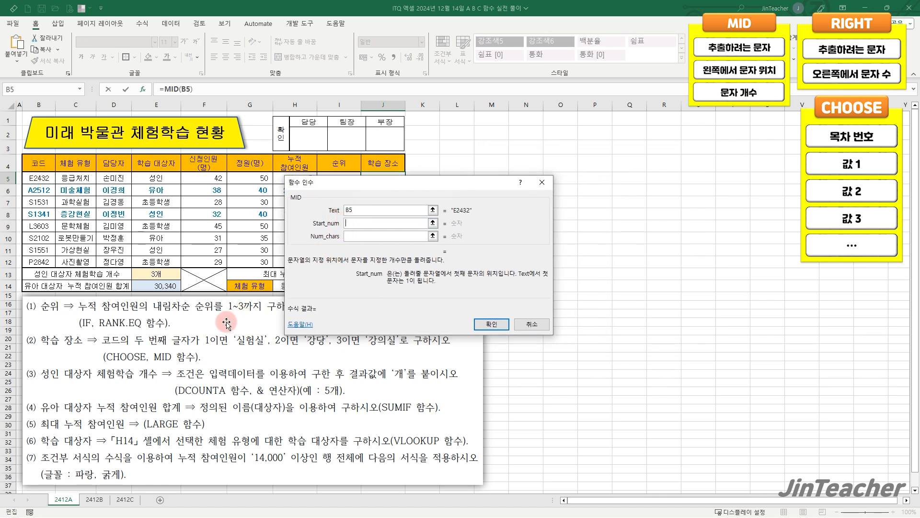
type("2")
left_click(380, 236)
type("1")
left_click(499, 328)
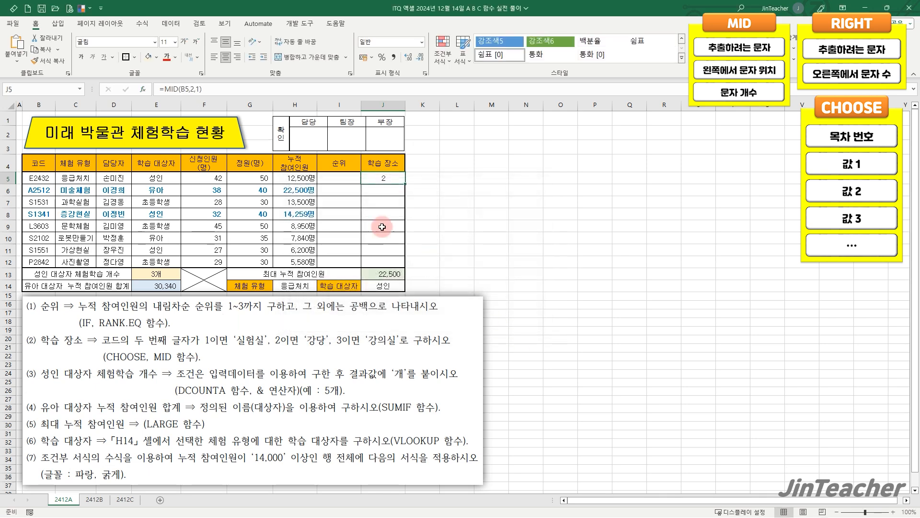
Cut the MID expression out of J5's formula on sheet 2412A, keeping the equals sign, and insert the CHOOSE function
left_click_drag(164, 88, 232, 88)
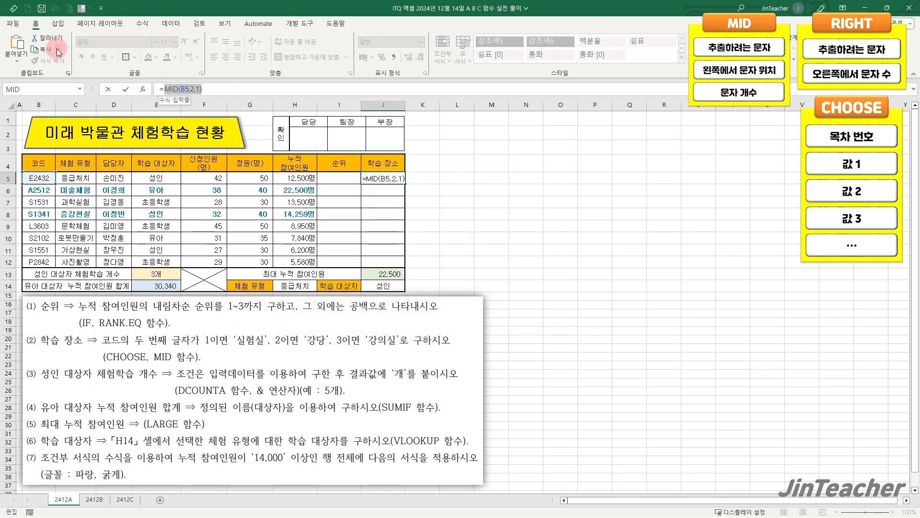
key("Delete")
left_click(145, 91)
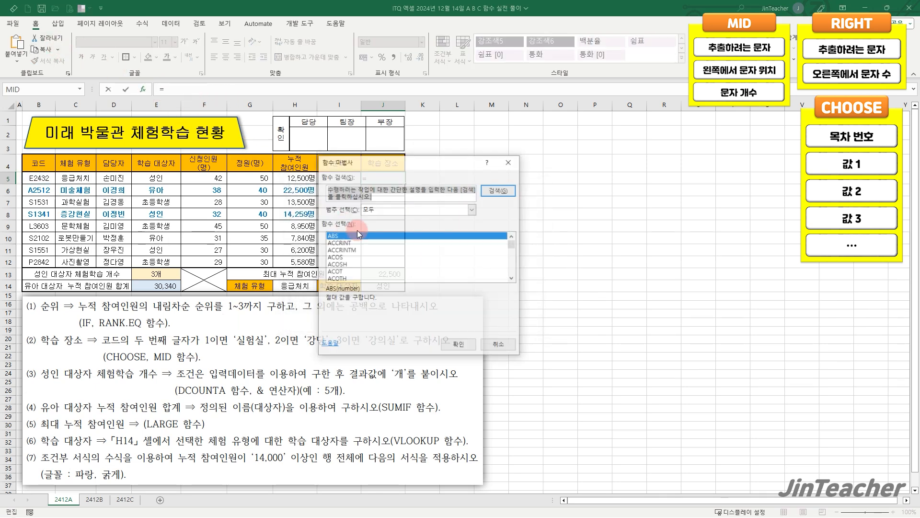
left_click(387, 259)
key("c")
scroll(387, 260, "down", 2)
scroll(387, 260, "down", 3)
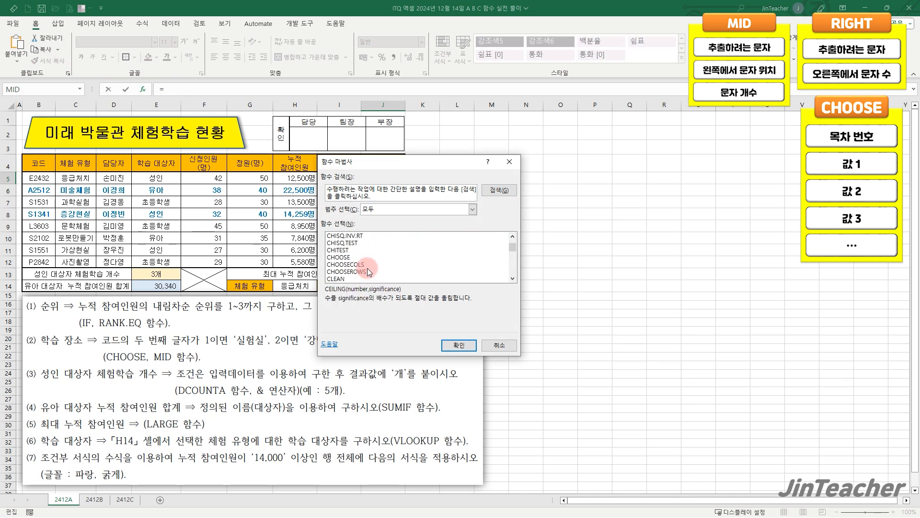
left_click(352, 258)
left_click(459, 345)
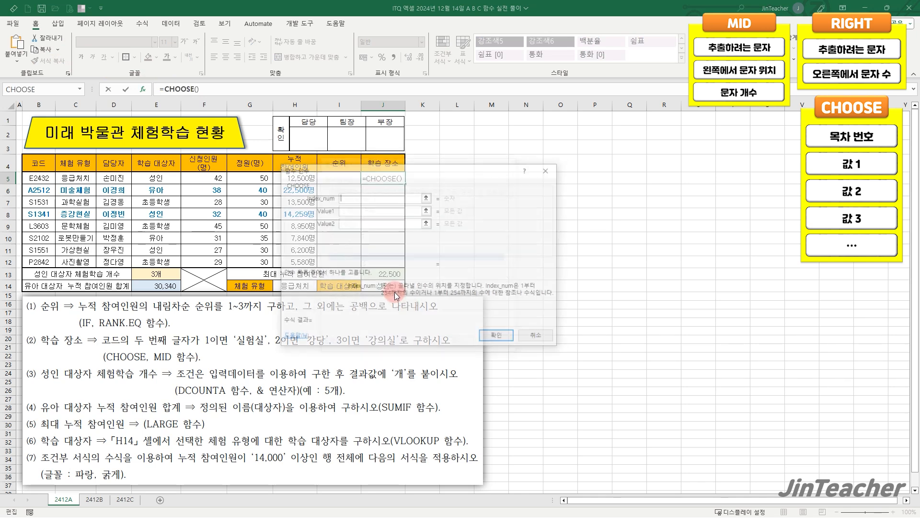
Complete the CHOOSE function with MID(B5,2,1) as the index number and "실험실", "강당" and "강의실" as the values
left_click(513, 178)
type("MID(B5,2,1)")
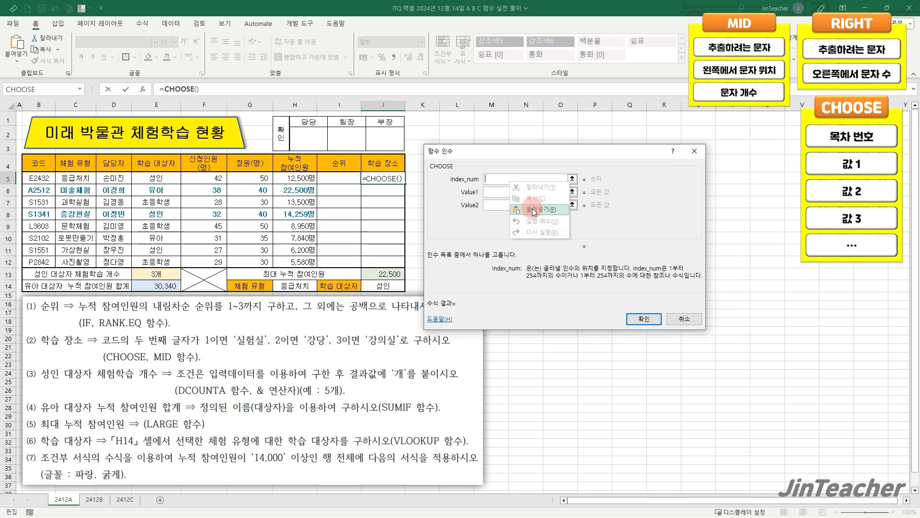
left_click(504, 190)
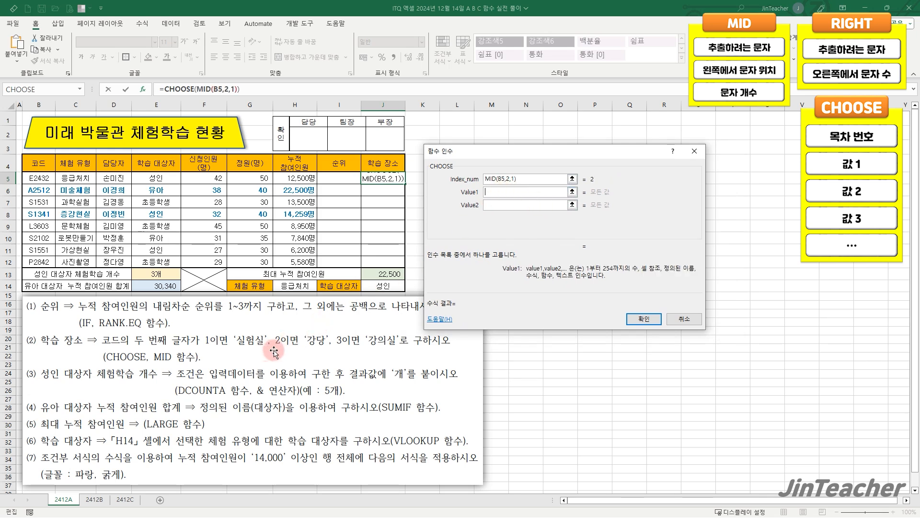
key("Tab")
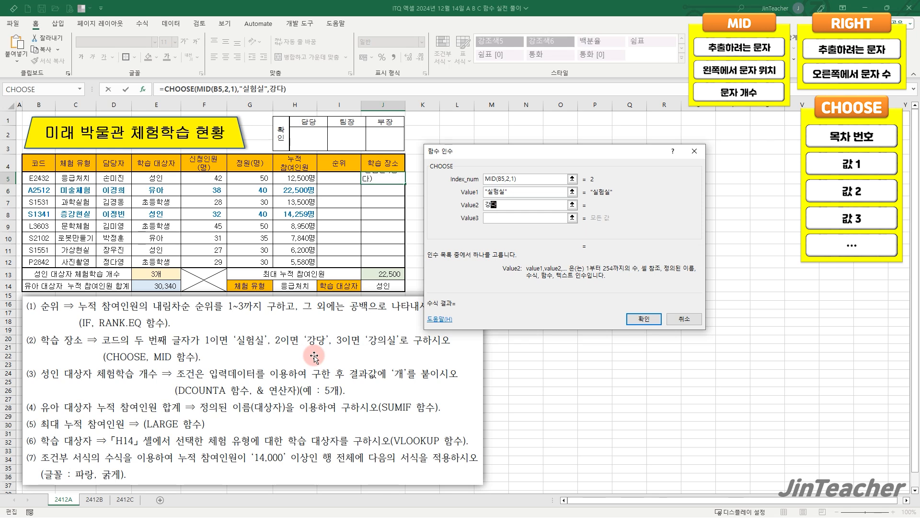
key("Tab")
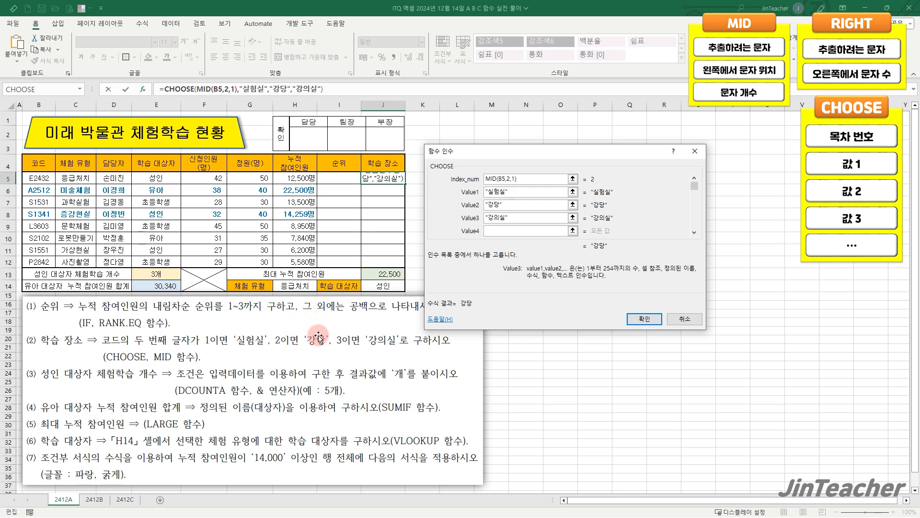
left_click(630, 323)
left_click(399, 185)
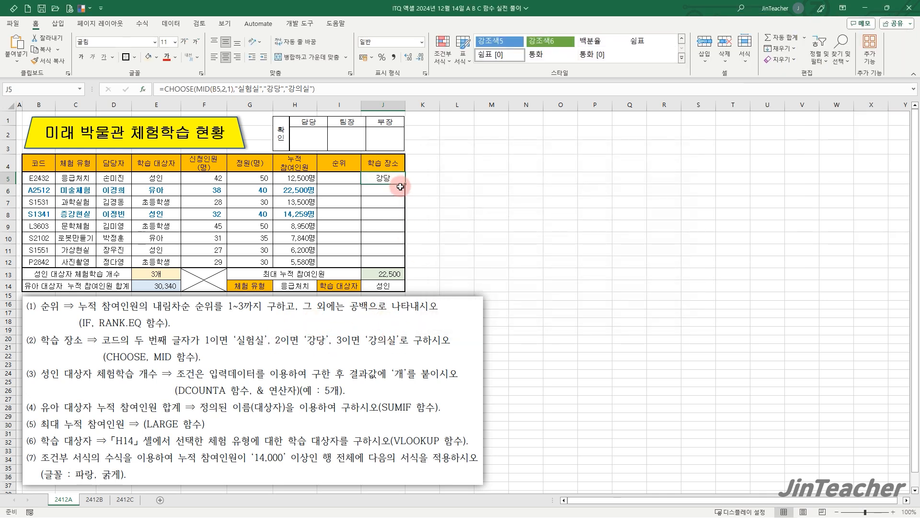
Fill the CHOOSE formula from J5 down through J12 on sheet 2412A without formatting
left_click_drag(405, 185, 405, 266)
left_click(413, 273)
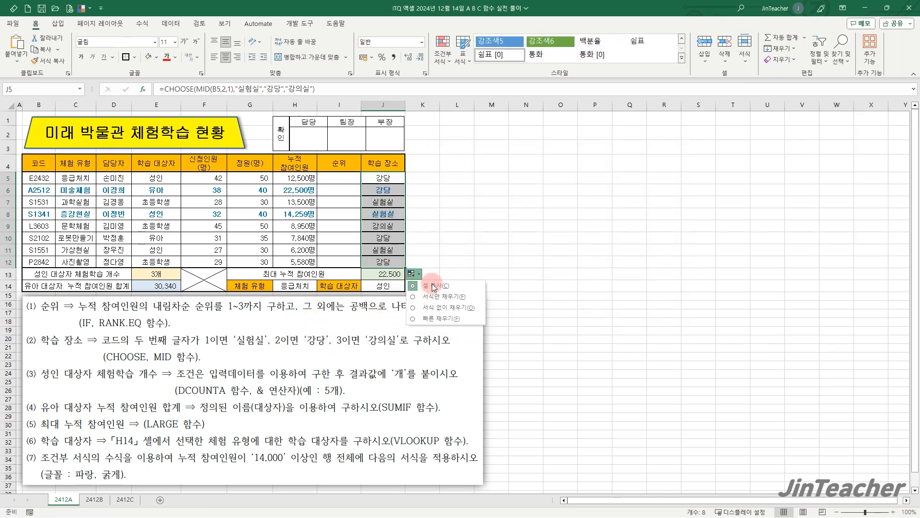
left_click(452, 307)
left_click(400, 262)
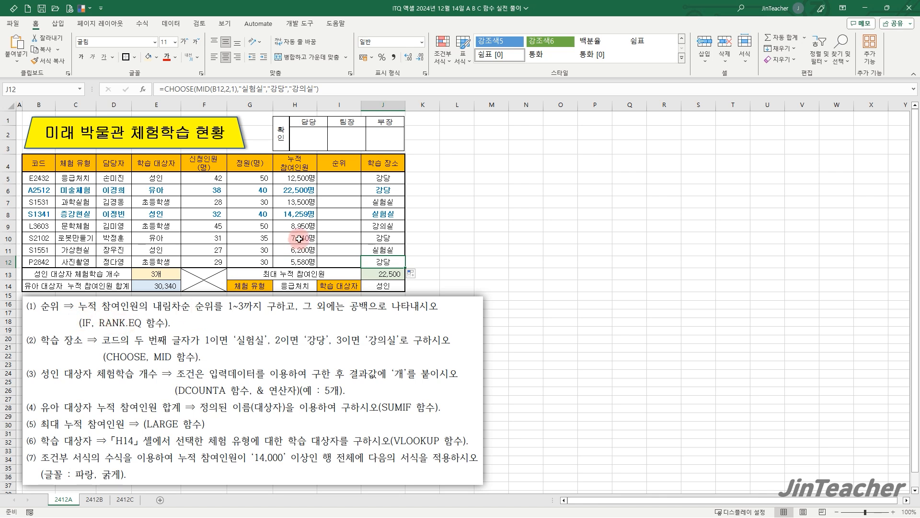
Insert the RANK.EQ function in the first 순위 cell, I5, on sheet 2412A
left_click(345, 180)
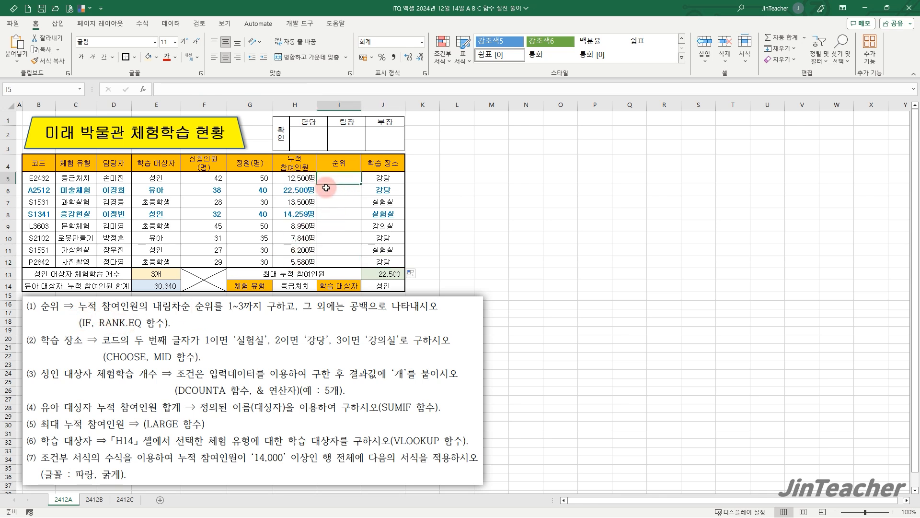
left_click(144, 89)
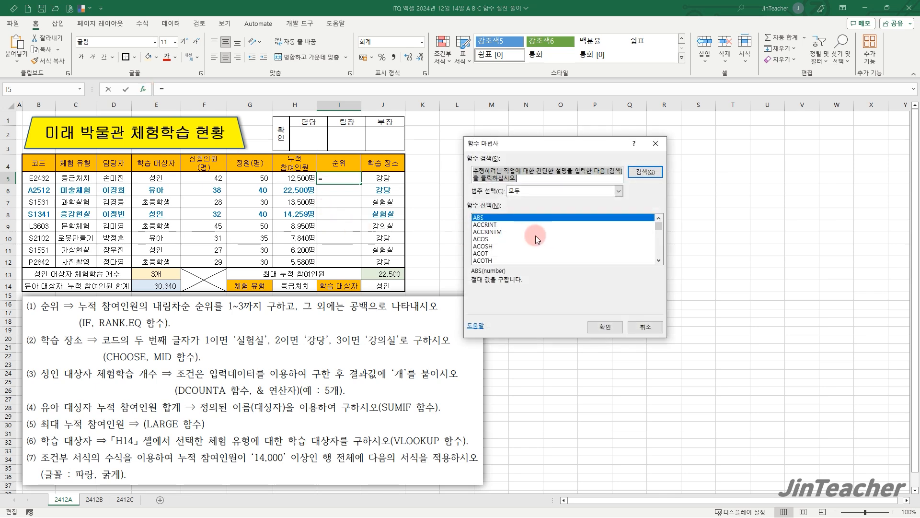
left_click(535, 236)
key("r")
scroll(536, 236, "down", 2)
left_click(511, 262)
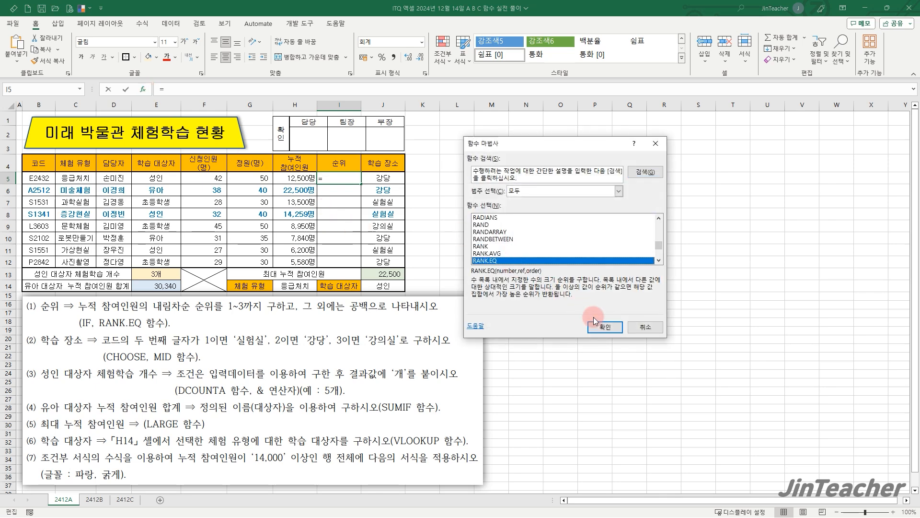
left_click(603, 328)
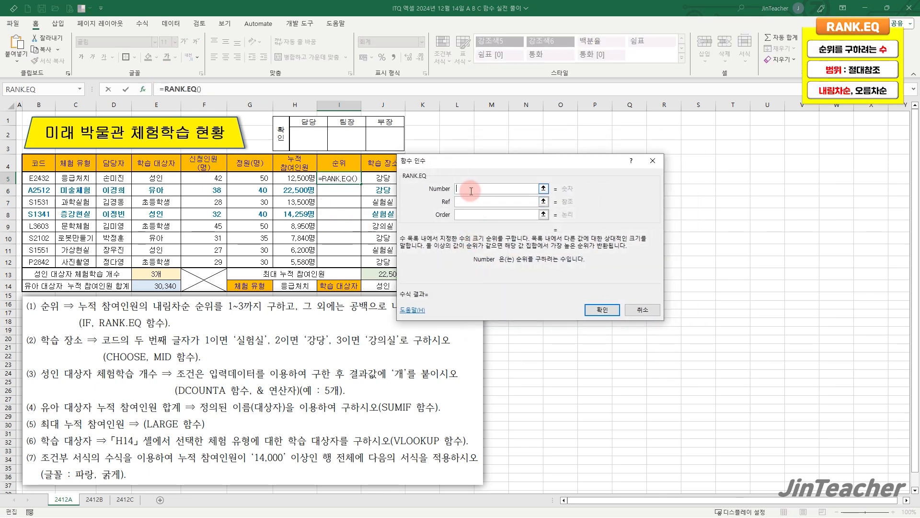
Complete the RANK.EQ function with number H5 and absolute reference $H$5:$H$12, leaving the order empty for descending rank
left_click(300, 178)
left_click(476, 203)
left_click_drag(305, 177, 299, 261)
key("F4")
left_click(476, 215)
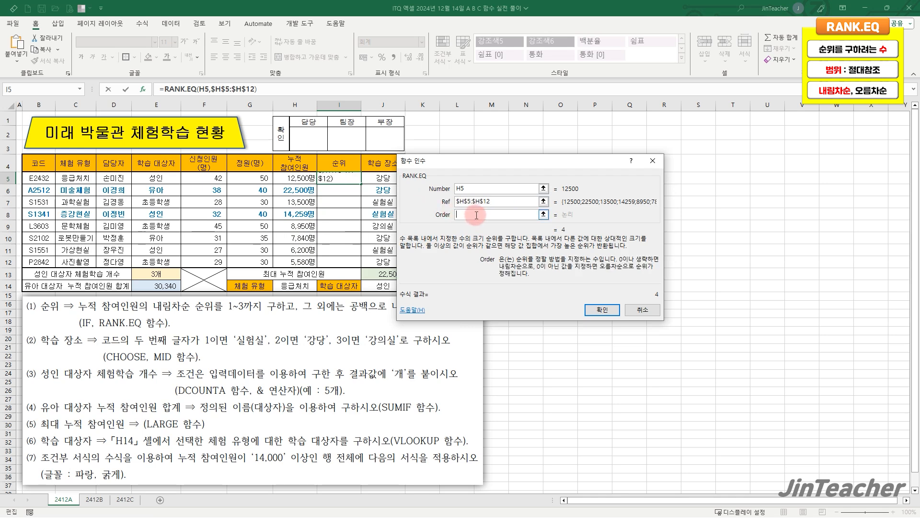
left_click(602, 310)
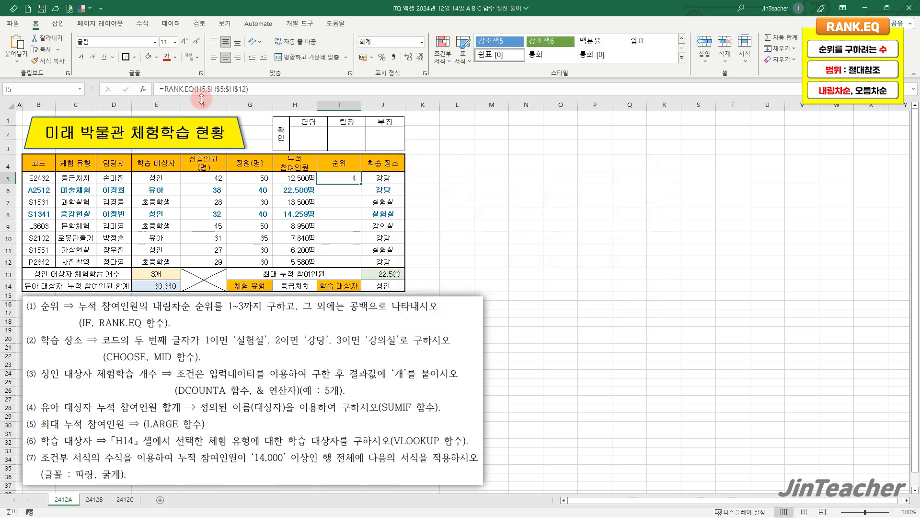
Cut the RANK.EQ expression out of I5's formula on sheet 2412A, keeping the equals sign, and insert the IF function
left_click_drag(165, 89, 248, 89)
key("ctrl+c")
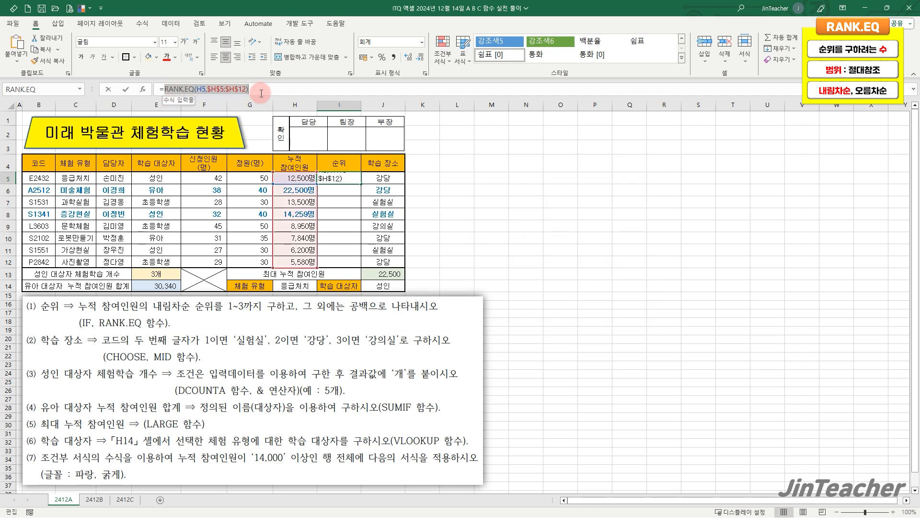
left_click(61, 39)
left_click(142, 89)
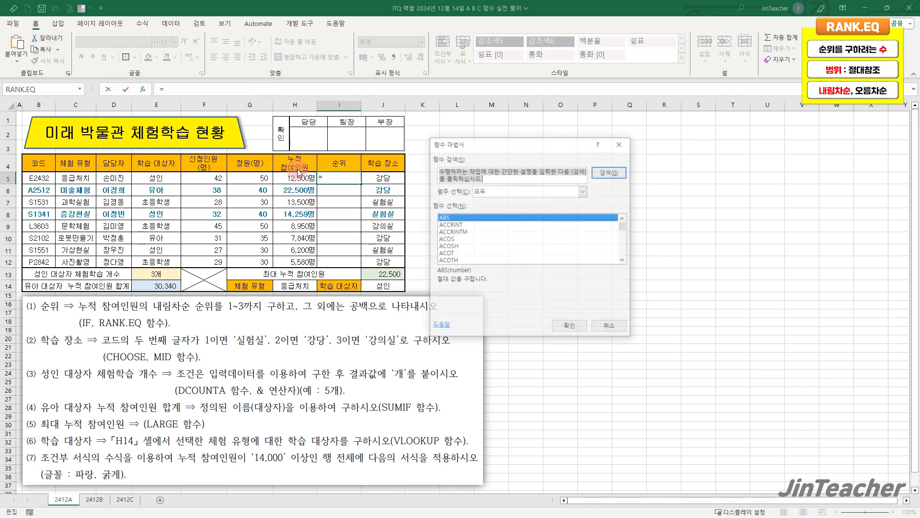
left_click(471, 237)
key("i")
key("f")
left_click(570, 327)
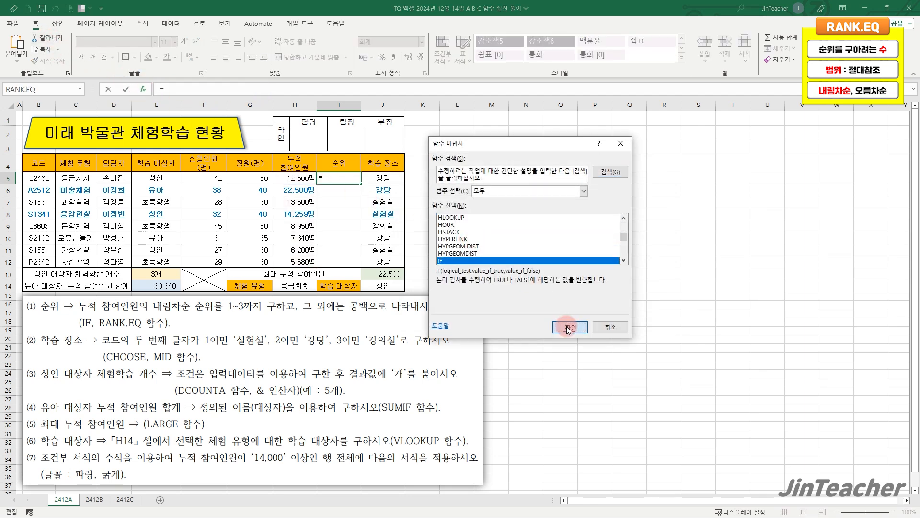
Complete the IF function with RANK.EQ(H5,$H$5:$H$12)<=3 as the test, the same RANK.EQ expression if true and "" if false
right_click(453, 184)
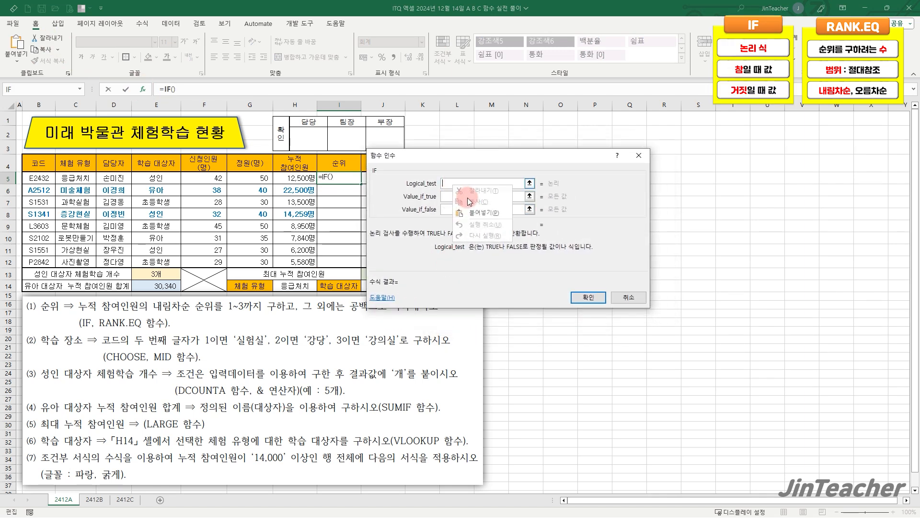
left_click(477, 218)
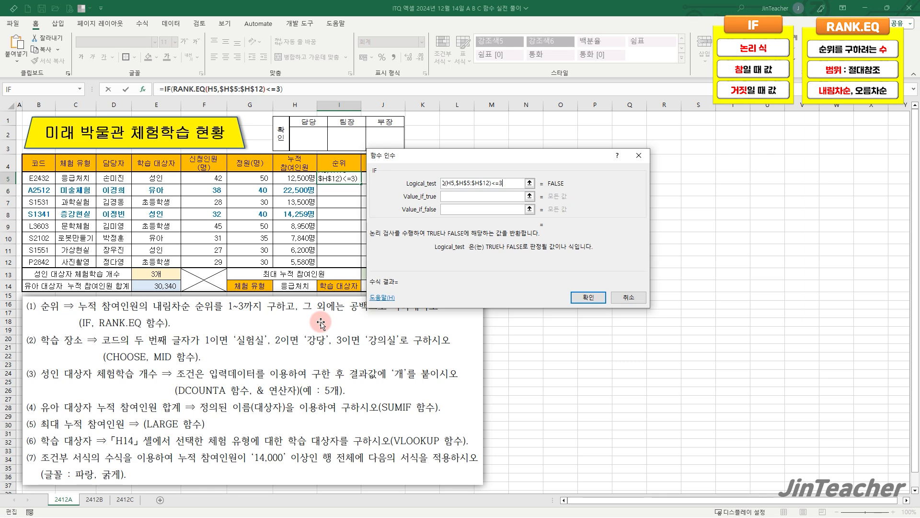
right_click(466, 197)
left_click(490, 230)
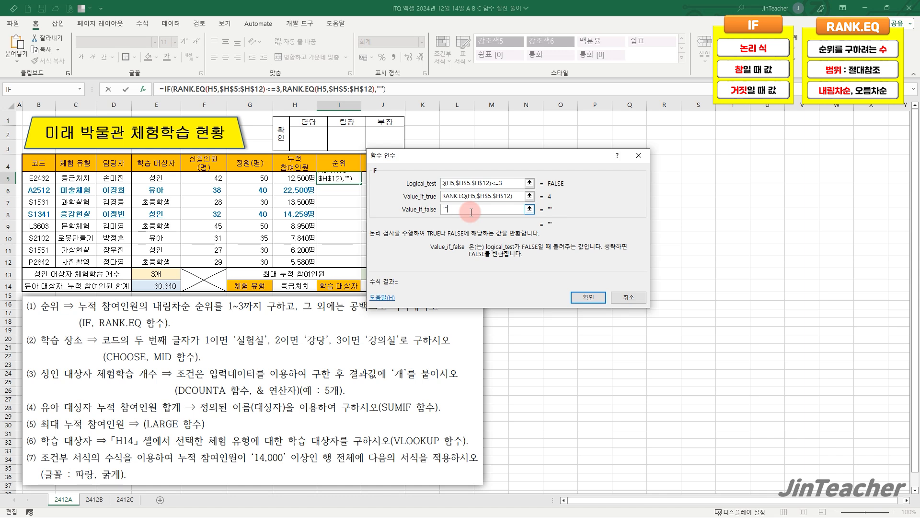
left_click(588, 297)
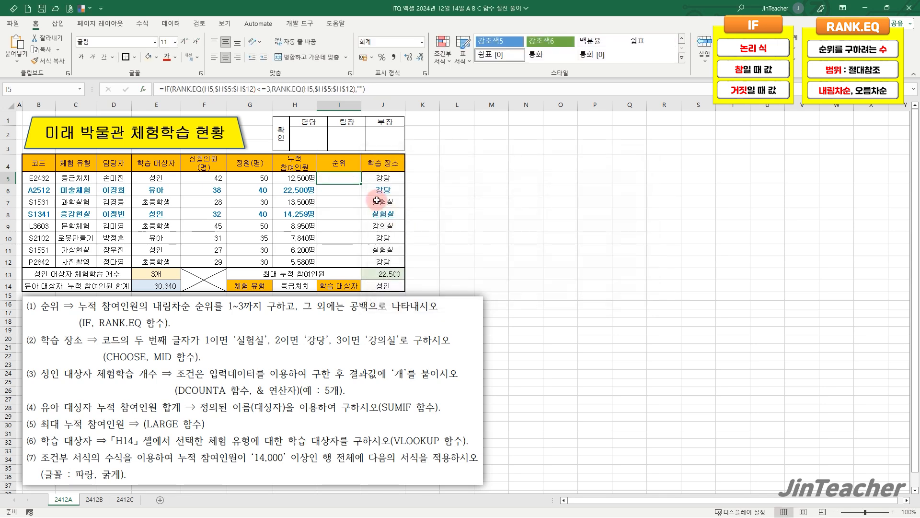
Fill the 순위 formula from I5 down through I12 on sheet 2412A
left_click_drag(363, 184, 364, 268)
left_click(368, 284)
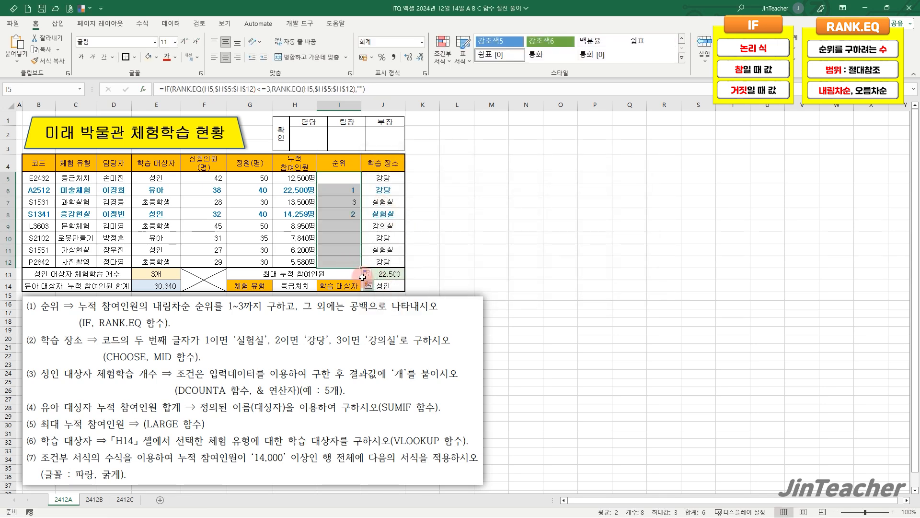
left_click(346, 259)
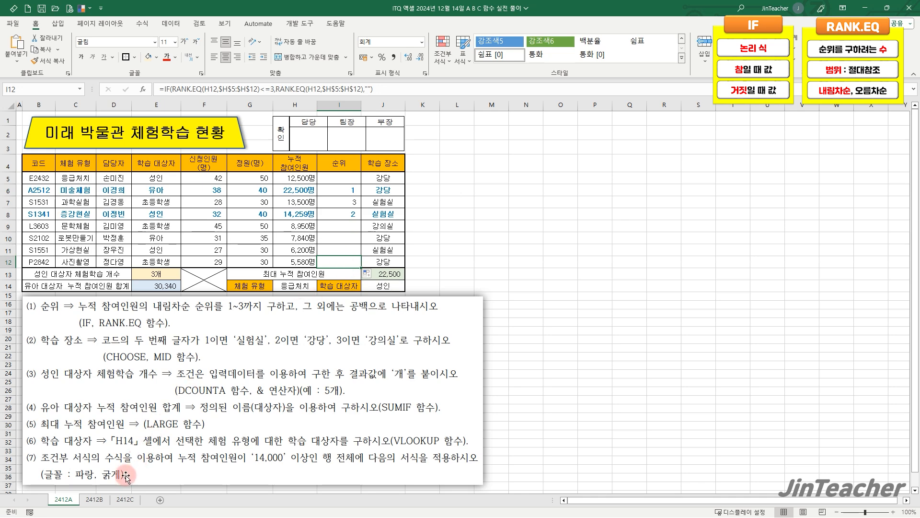
Switch to sheet 2412B and insert the RANK.EQ function in the first 매출순위 cell, I5
left_click(94, 499)
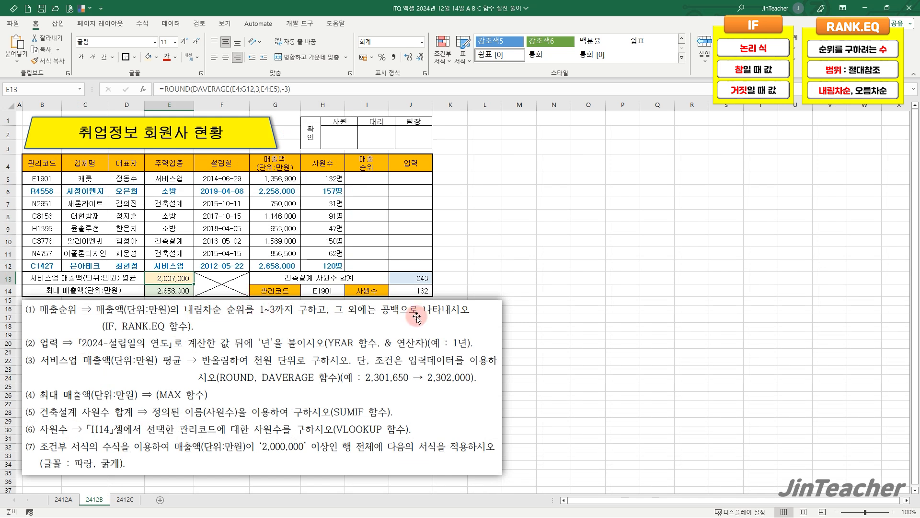
left_click(378, 182)
left_click(143, 90)
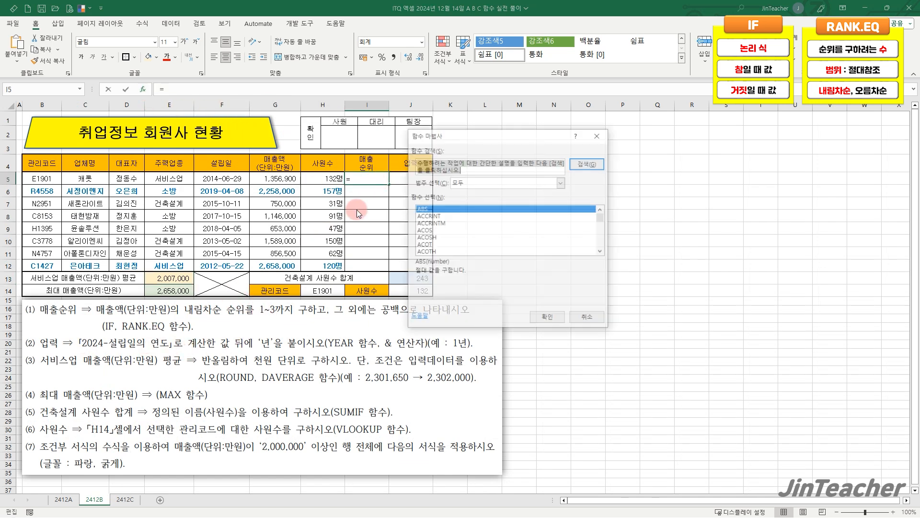
left_click(495, 182)
left_click(488, 191)
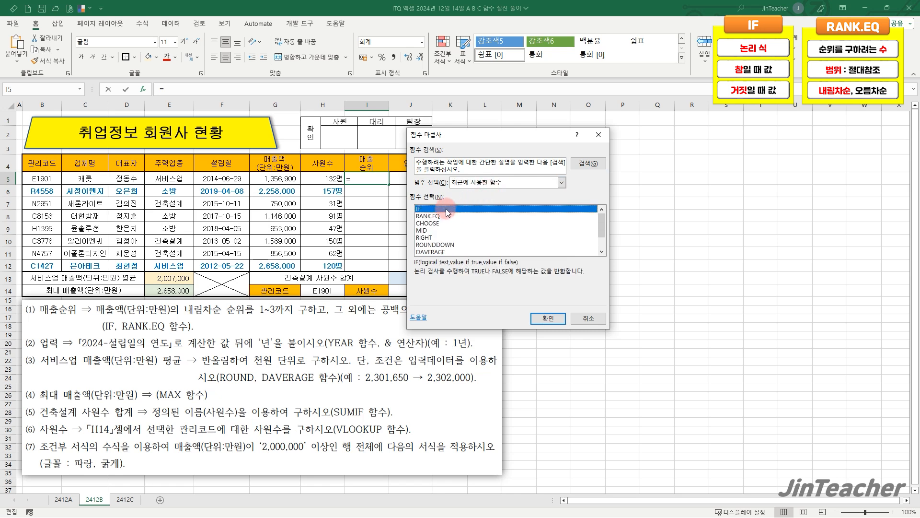
left_click(437, 216)
left_click(545, 317)
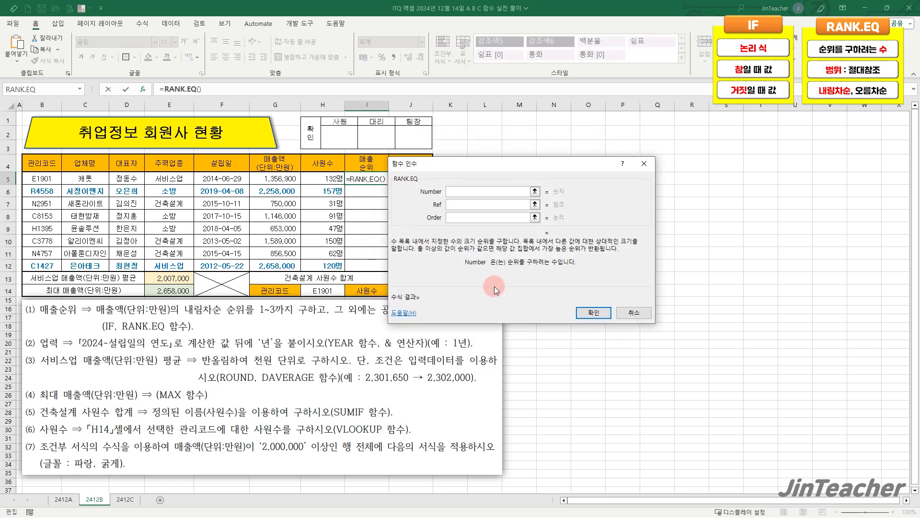
Complete the RANK.EQ function with number G5, absolute reference $G$5:$G$12 and order 0
left_click(455, 205)
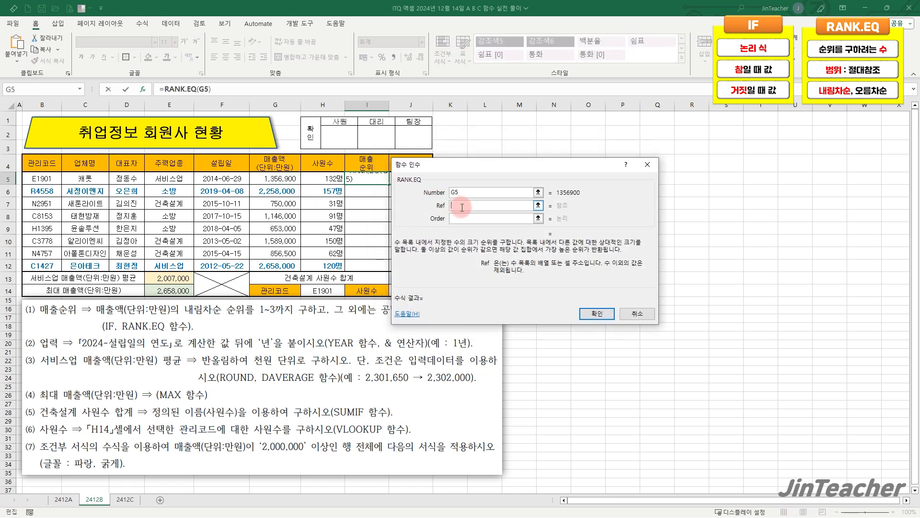
left_click_drag(276, 178, 294, 260)
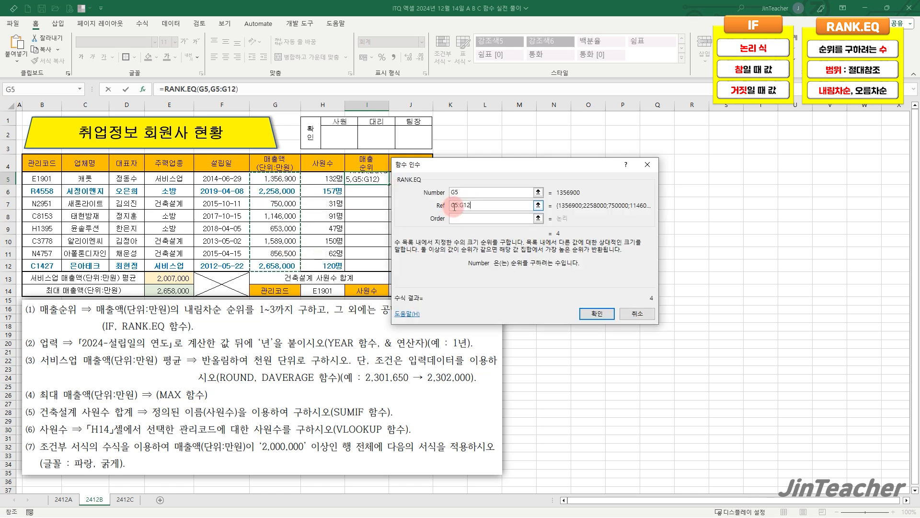
key("F4")
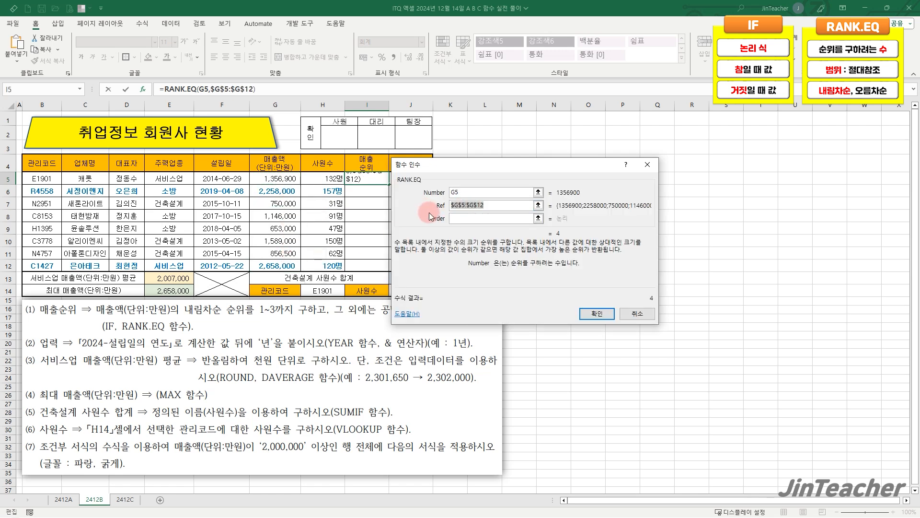
left_click(480, 219)
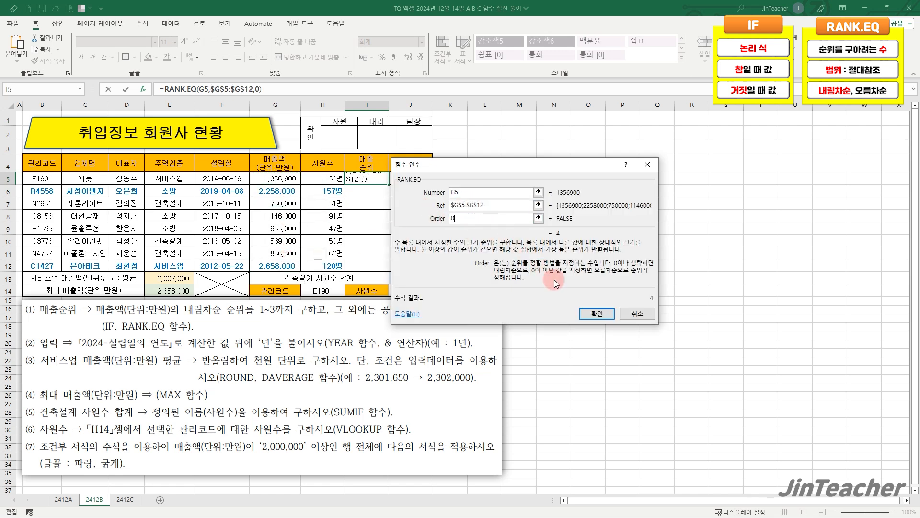
left_click(597, 314)
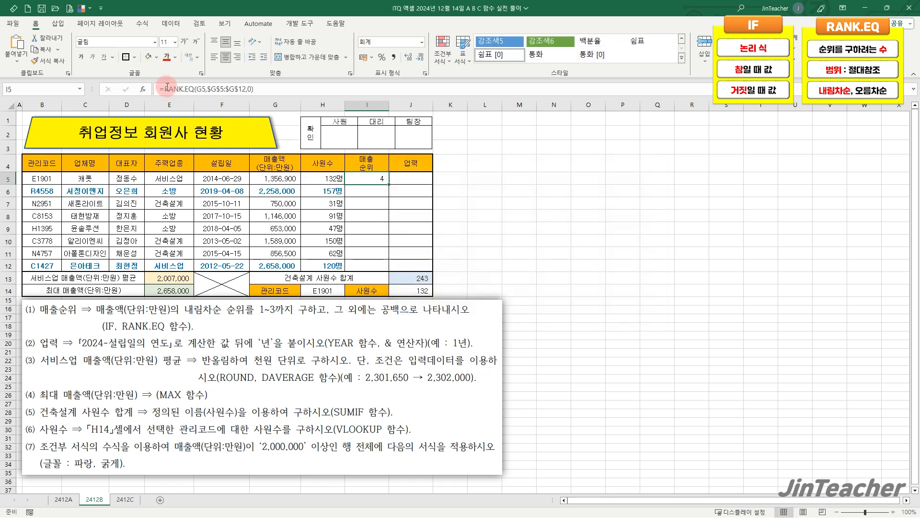
Move the RANK.EQ expression out of I5's formula on sheet 2412B to the clipboard, keeping the equals sign, and insert the IF function
left_click_drag(166, 88, 302, 89)
key("ctrl+c")
key("BackSpace")
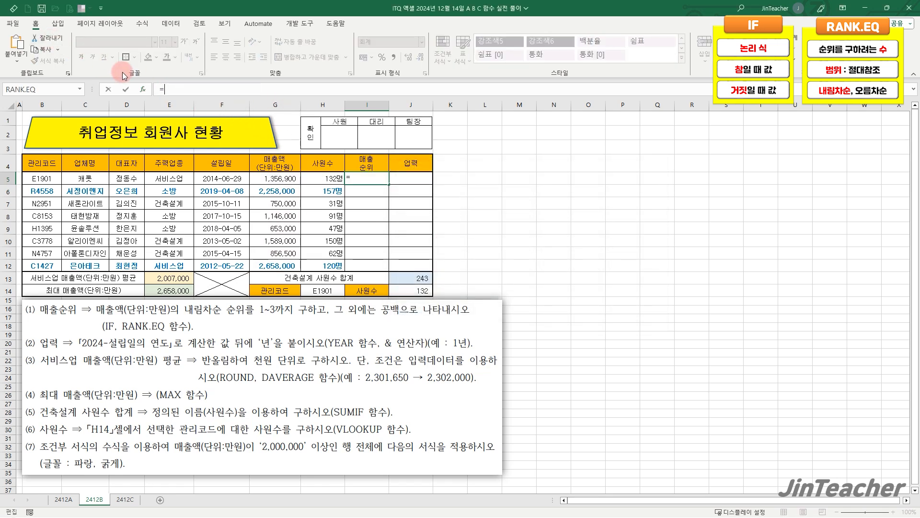
left_click(142, 89)
left_click(439, 228)
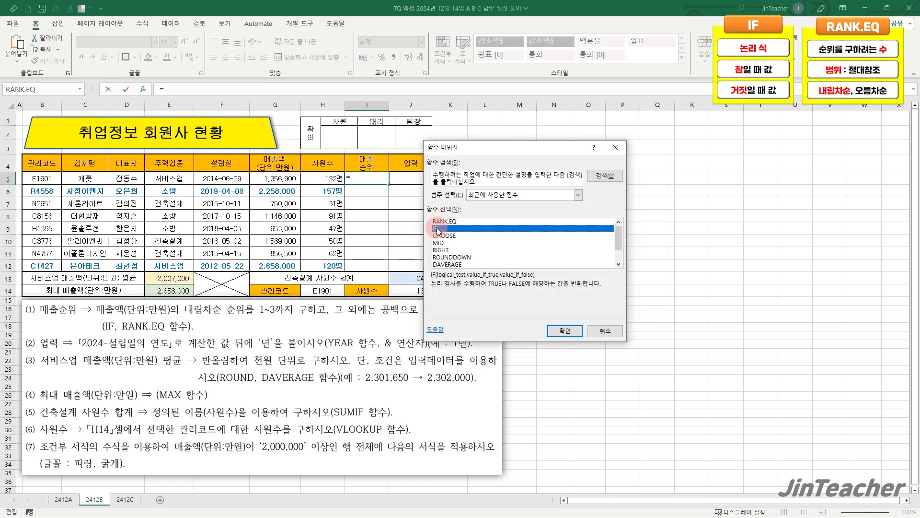
left_click(561, 332)
Complete the IF function with RANK.EQ(G5,$G$5:$G$12,0)<=3 as the test, the same RANK.EQ expression if true and "" if false
key("ctrl+v")
type("<=3")
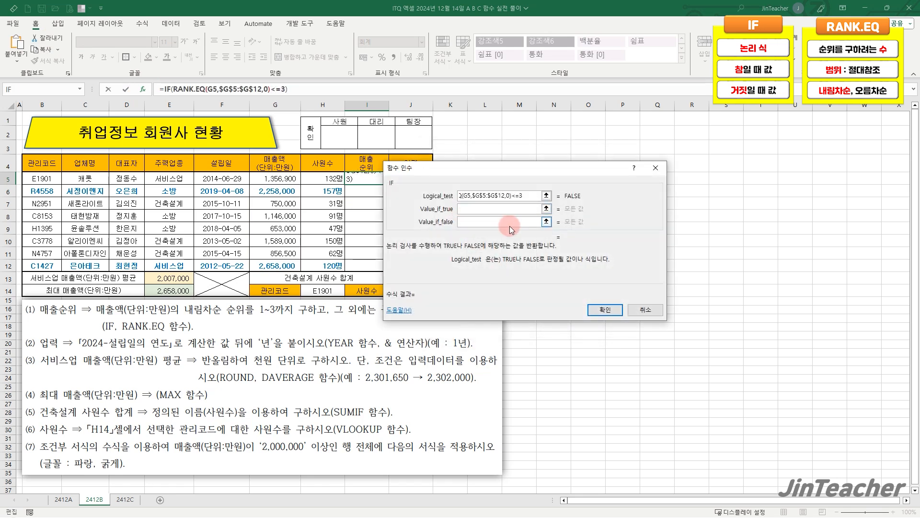
left_click(502, 211)
right_click(503, 213)
left_click(529, 244)
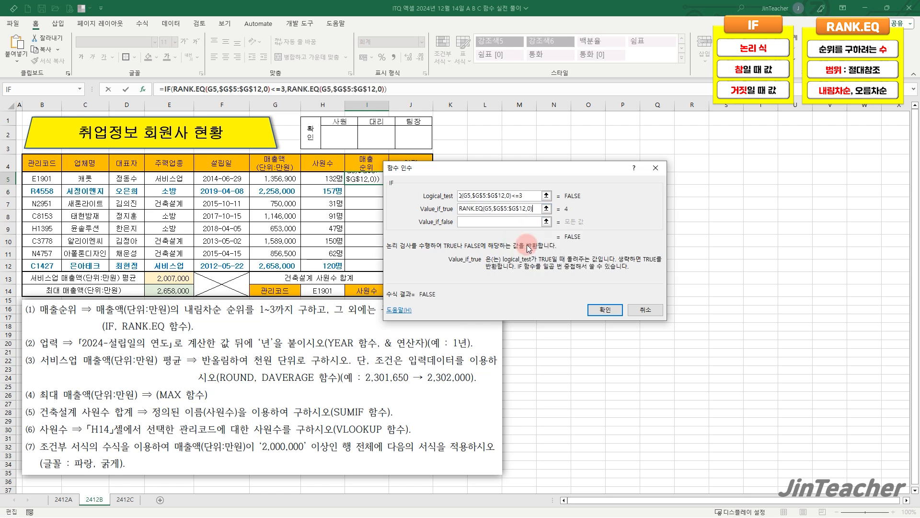
left_click(497, 223)
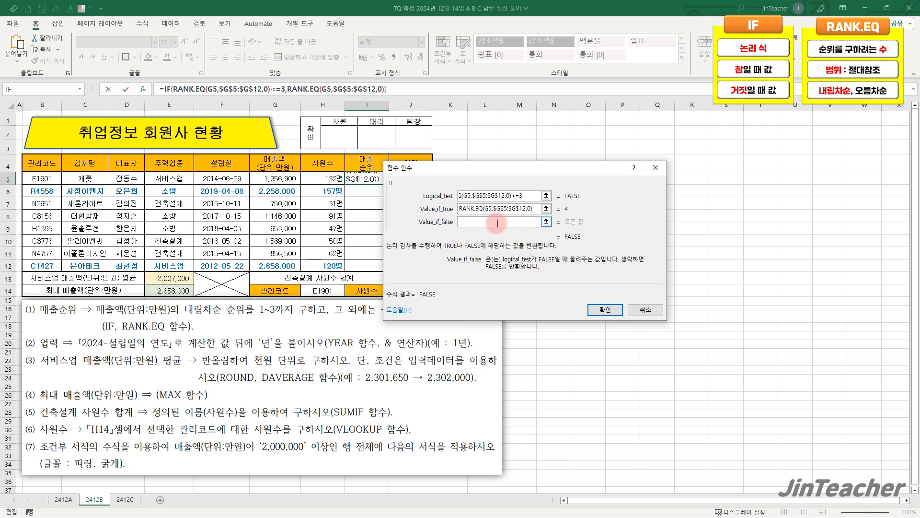
left_click(605, 309)
Fill the 매출순위 formula from I5 down through I12 on sheet 2412B without formatting
left_click_drag(389, 184, 389, 268)
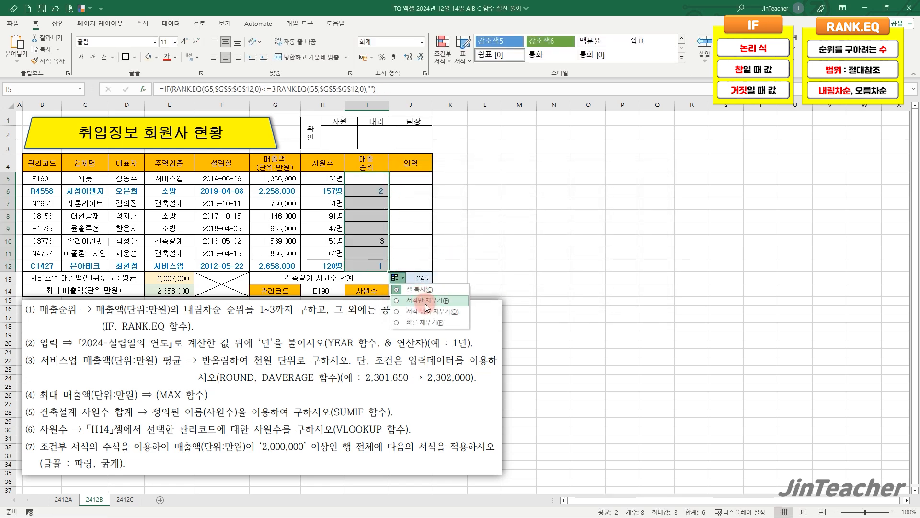
left_click(422, 311)
left_click(376, 265)
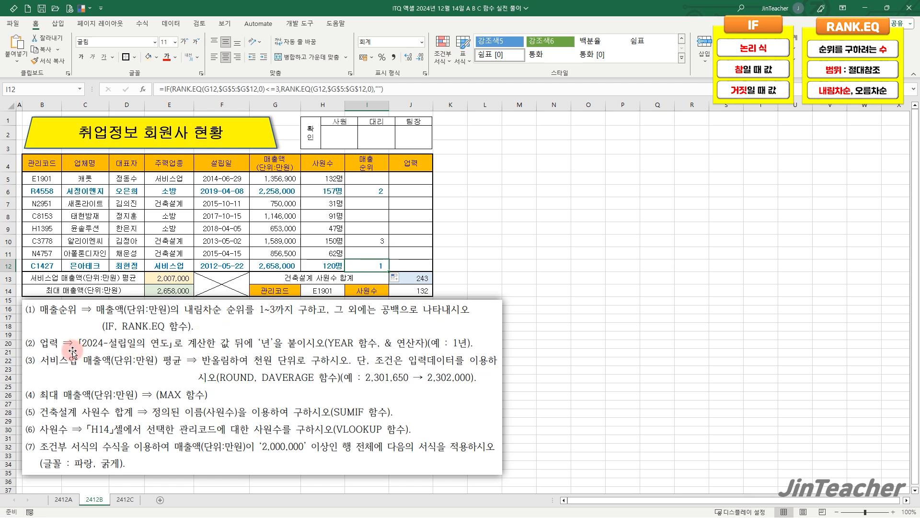
Insert the RANK.EQ function in the first 순위 cell, I5, on sheet 2412C
left_click(125, 499)
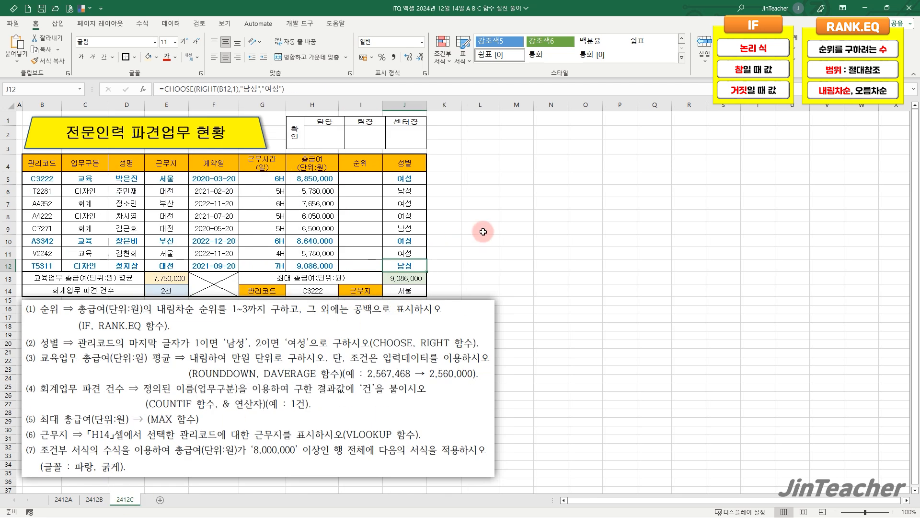
left_click(444, 191)
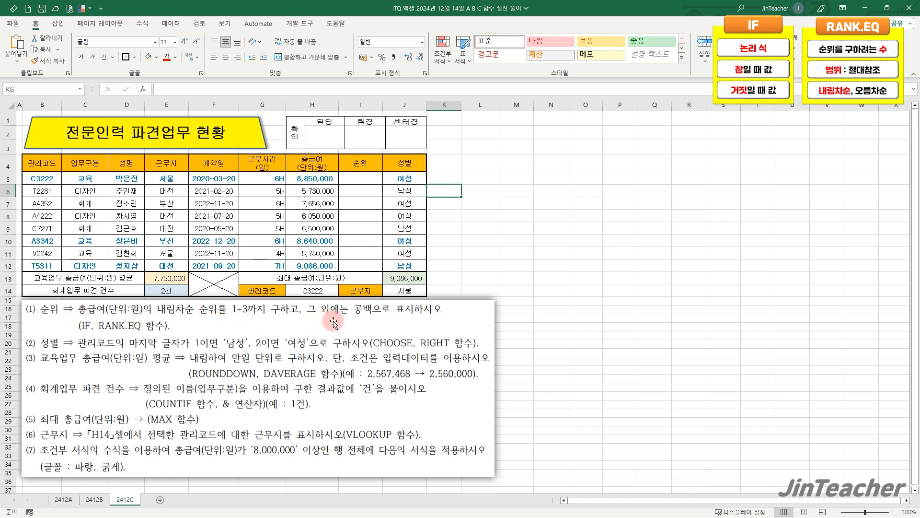
left_click(372, 178)
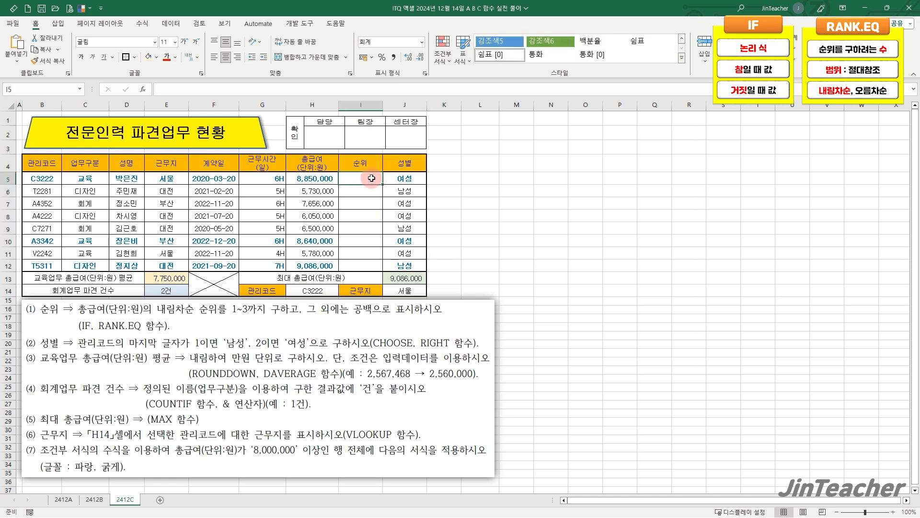
left_click(143, 89)
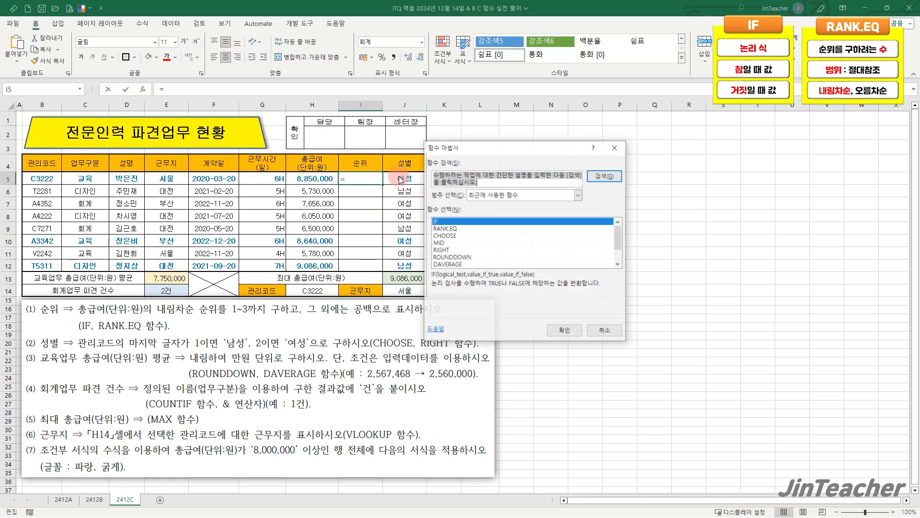
left_click(457, 228)
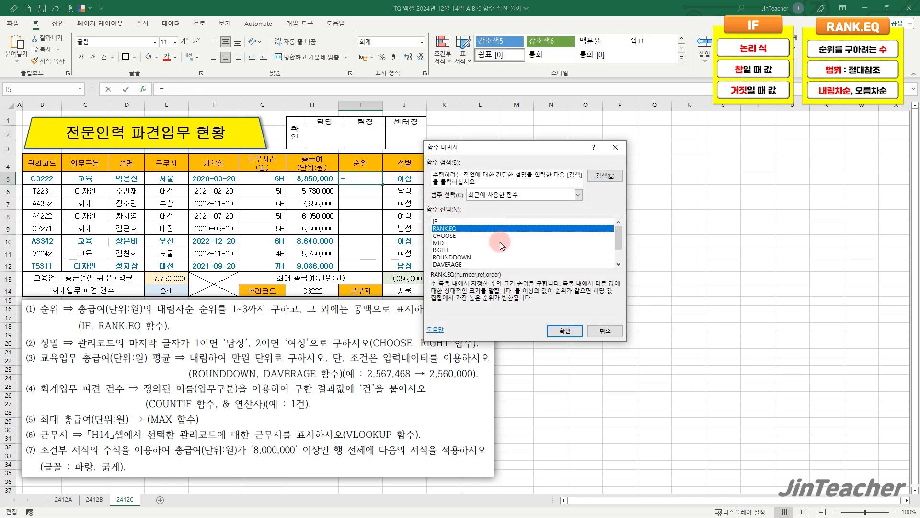
left_click(565, 331)
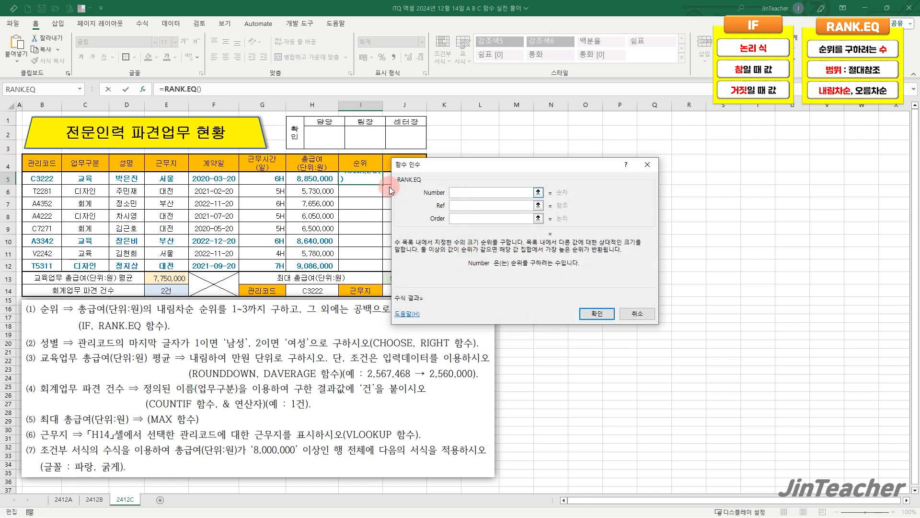
Complete the RANK.EQ function with number H5 and absolute reference $H$5:$H$12, leaving the order empty
left_click(314, 180)
left_click_drag(329, 179, 337, 265)
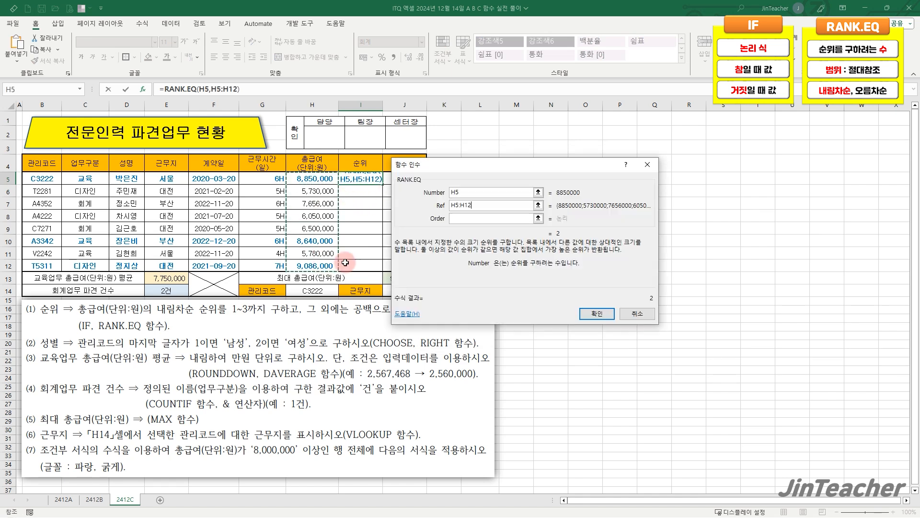
left_click(472, 205)
key("F4")
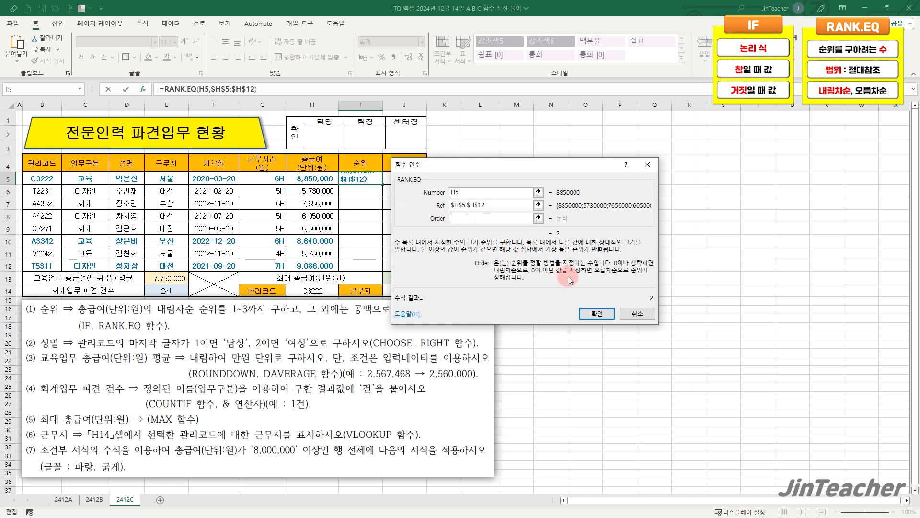
left_click(597, 314)
Move the RANK.EQ expression out of I5's formula on sheet 2412C to the clipboard, keeping the equals sign, and insert the IF function
left_click_drag(164, 90, 249, 89)
key("ctrl+c")
left_click(57, 43)
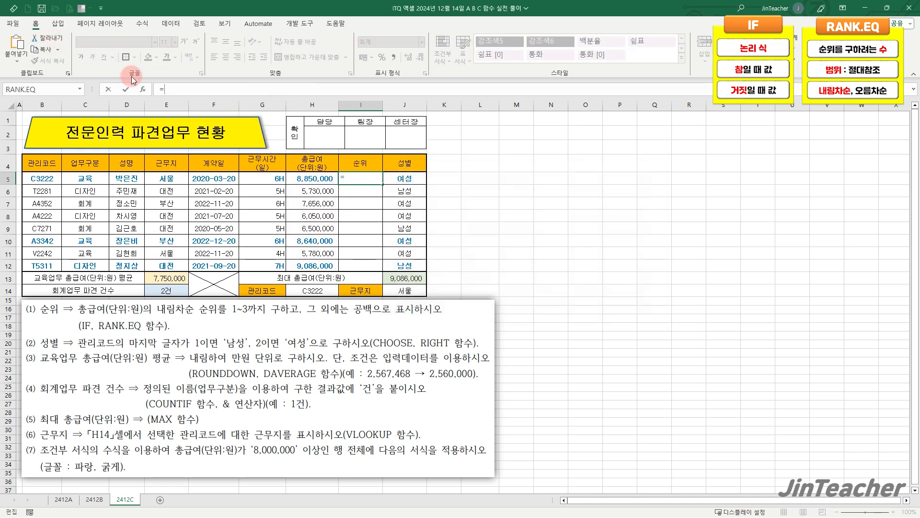
left_click(143, 89)
left_click(438, 229)
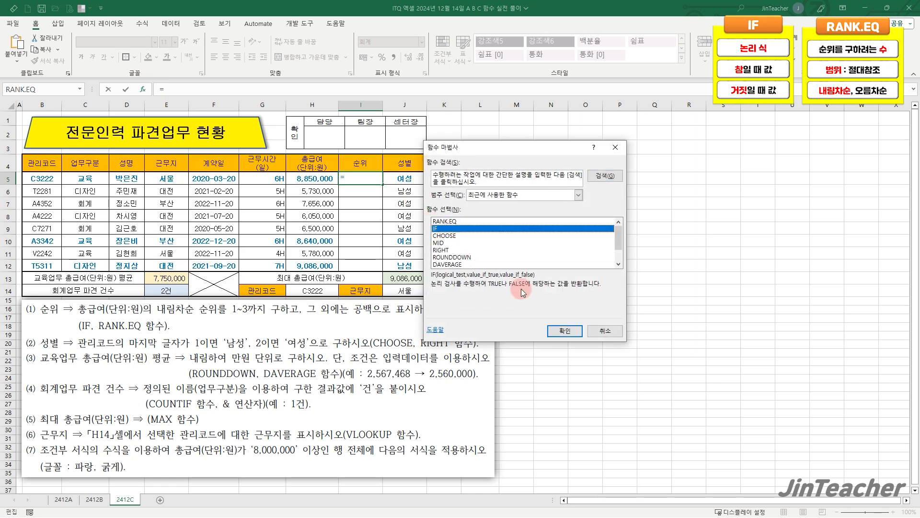
left_click(564, 330)
Complete the IF function with RANK.EQ(H5,$H$5:$H$12)<=3 as the test, the same RANK.EQ expression if true and "" if false
key("ctrl+v")
type("<=3")
left_click(487, 217)
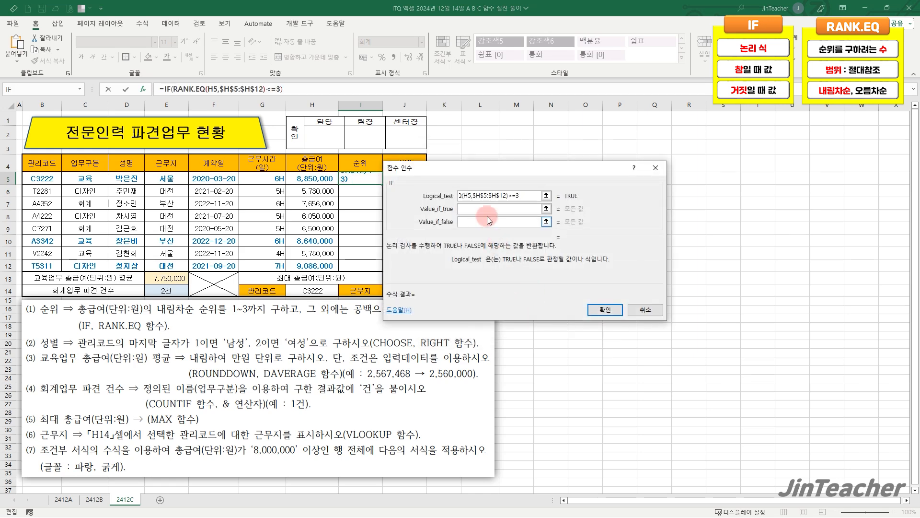
left_click(486, 209)
key("ctrl+v")
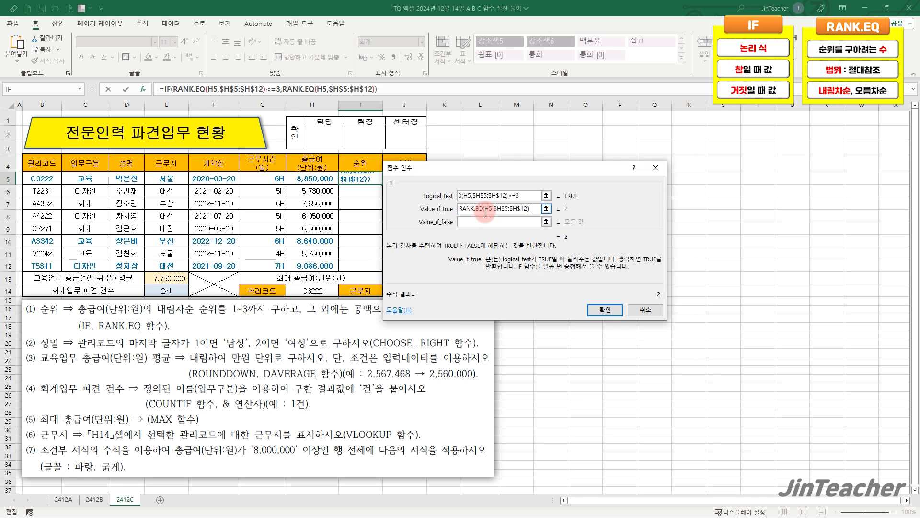
left_click(487, 223)
type("\"\"")
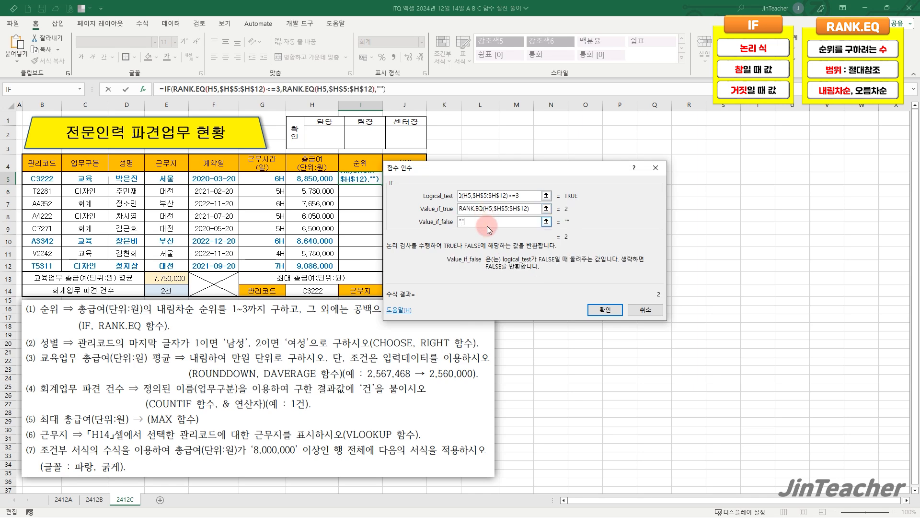
left_click(596, 309)
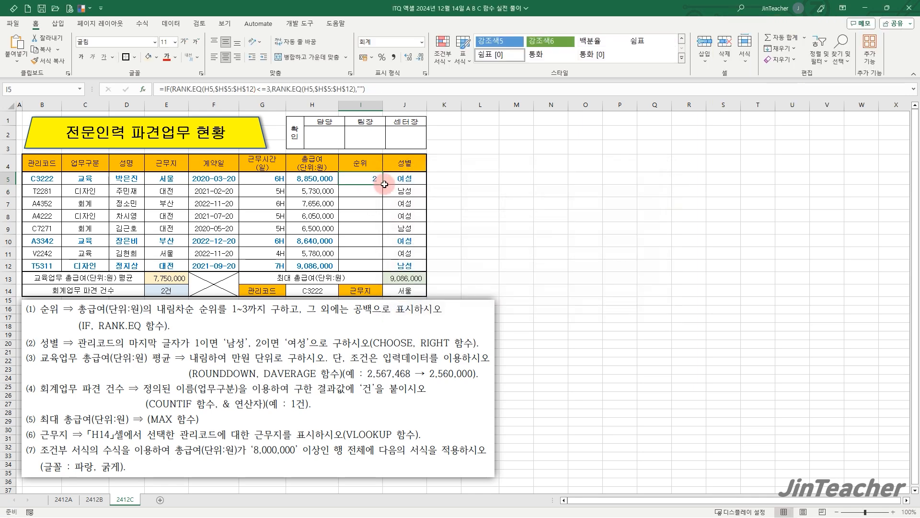
Fill the 순위 formula from I5 down through I12 on sheet 2412C without formatting
left_click_drag(384, 183, 383, 267)
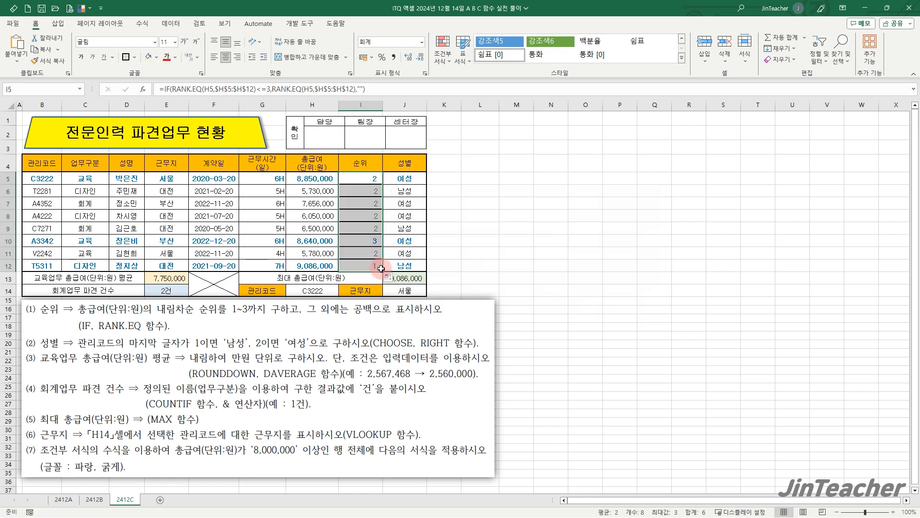
left_click(417, 311)
left_click(373, 267)
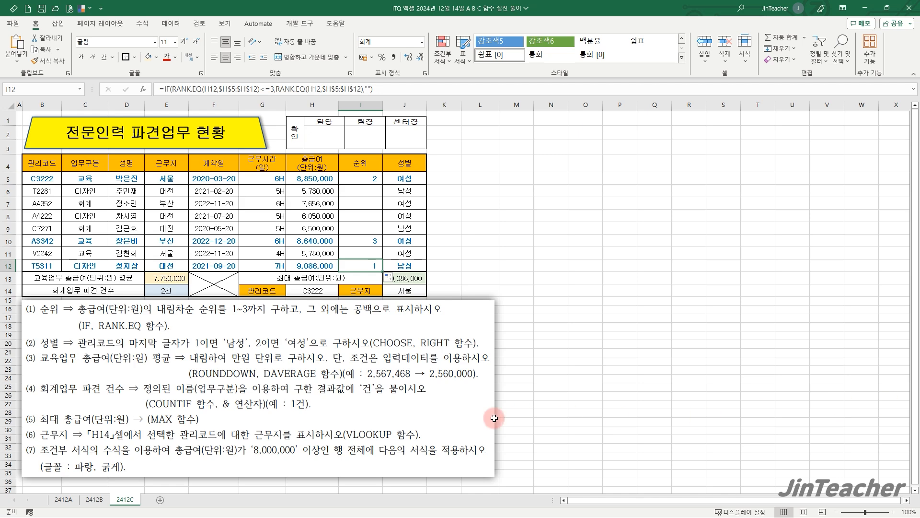
Insert the YEAR function in the first 업력 cell, J5, on sheet 2412B with the founding date in F5 as its argument
left_click(96, 499)
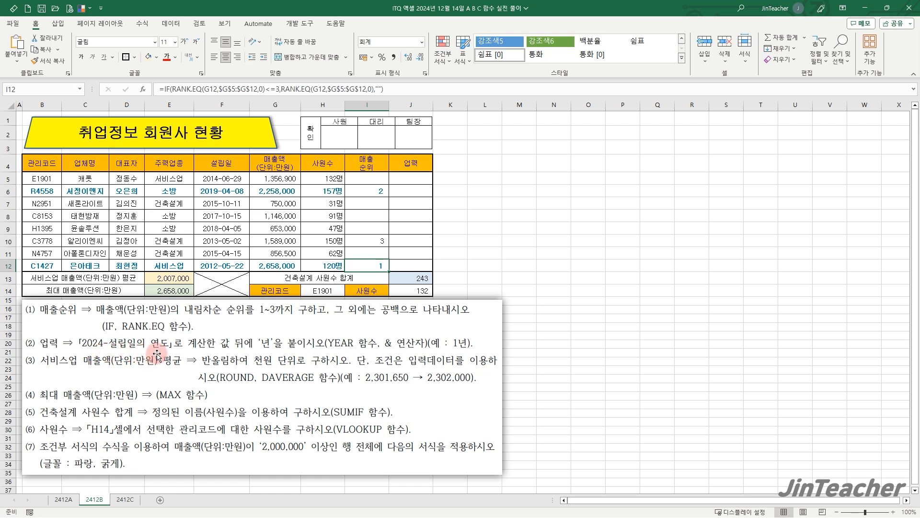
left_click(224, 191)
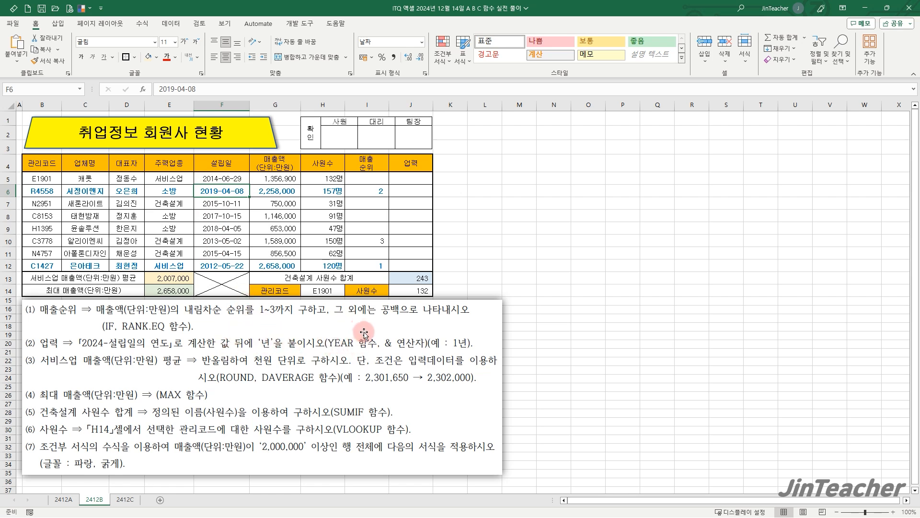
left_click(421, 180)
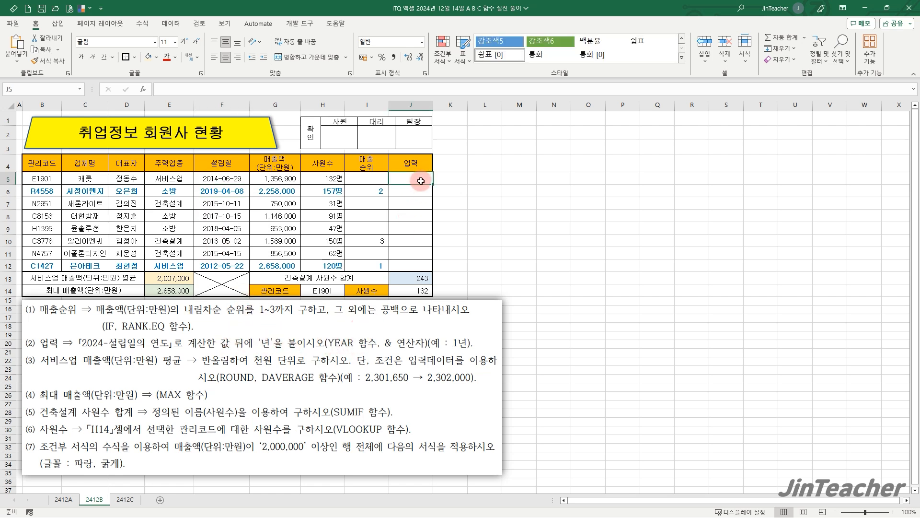
left_click(143, 89)
left_click(512, 202)
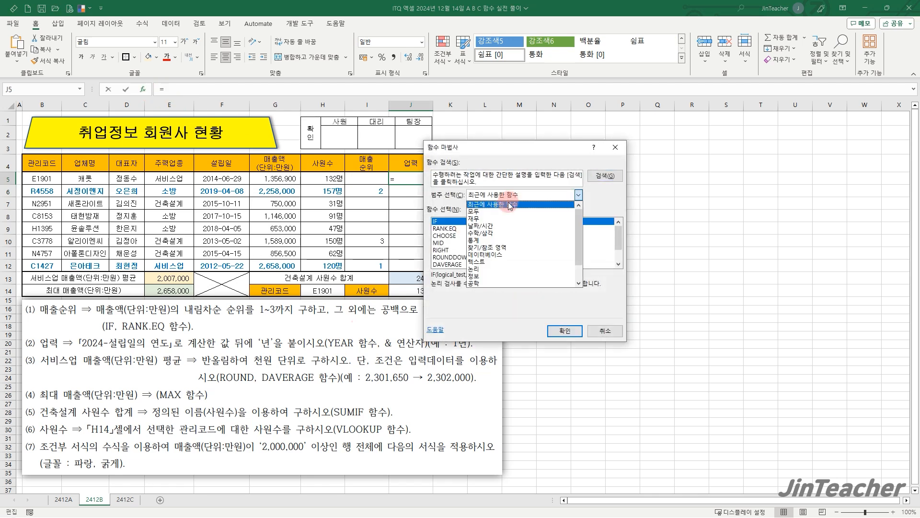
left_click(498, 213)
left_click(511, 237)
key("y")
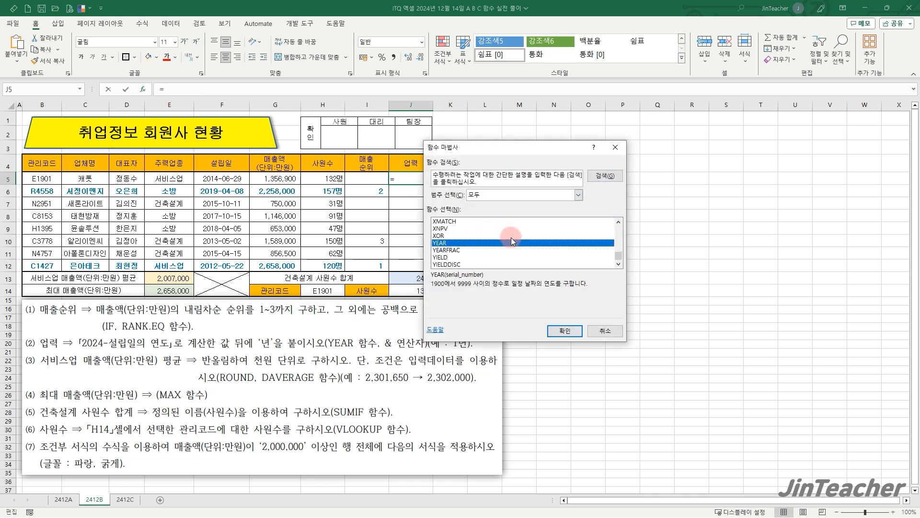
left_click(568, 333)
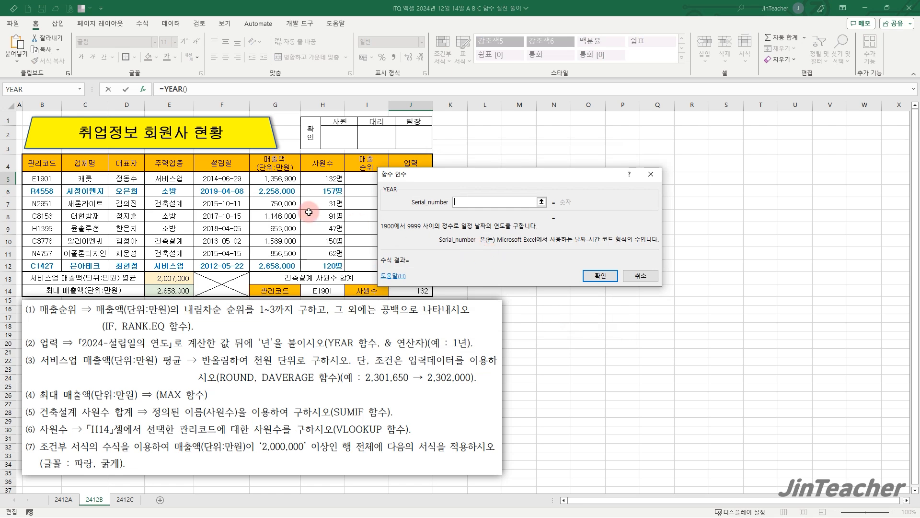
left_click(233, 179)
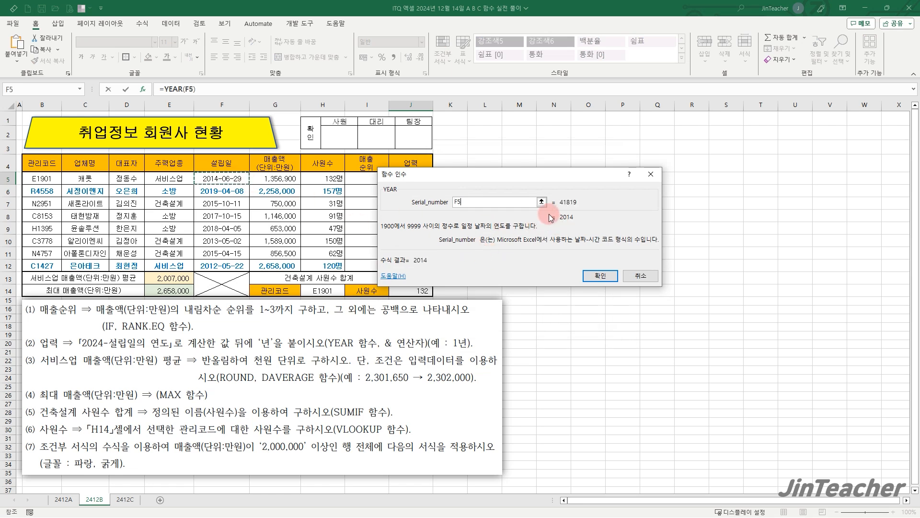
left_click(613, 281)
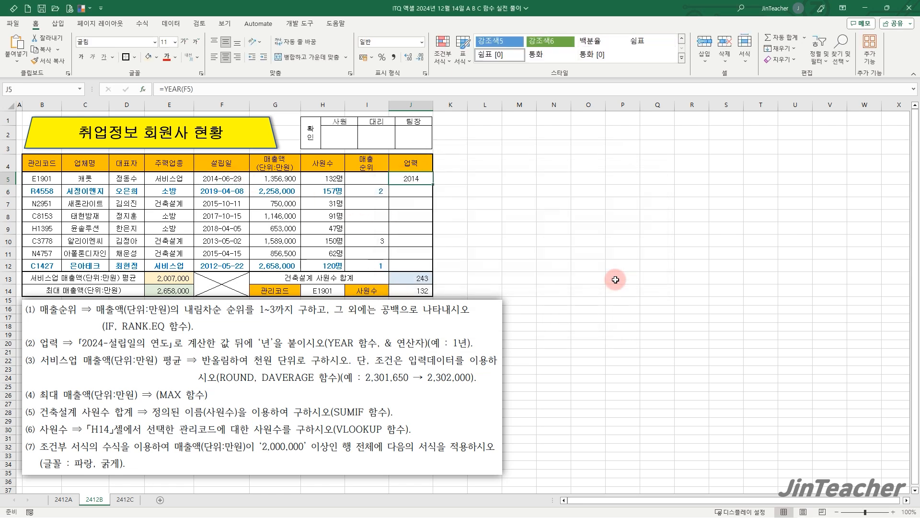
Extend J5's formula on sheet 2412B to =2024-YEAR(F5)&"년"
left_click(166, 88)
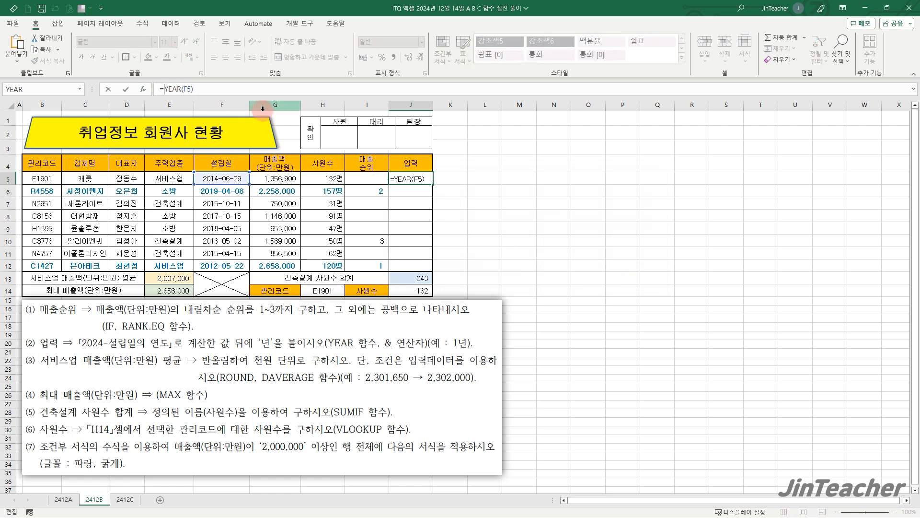
type("2024-")
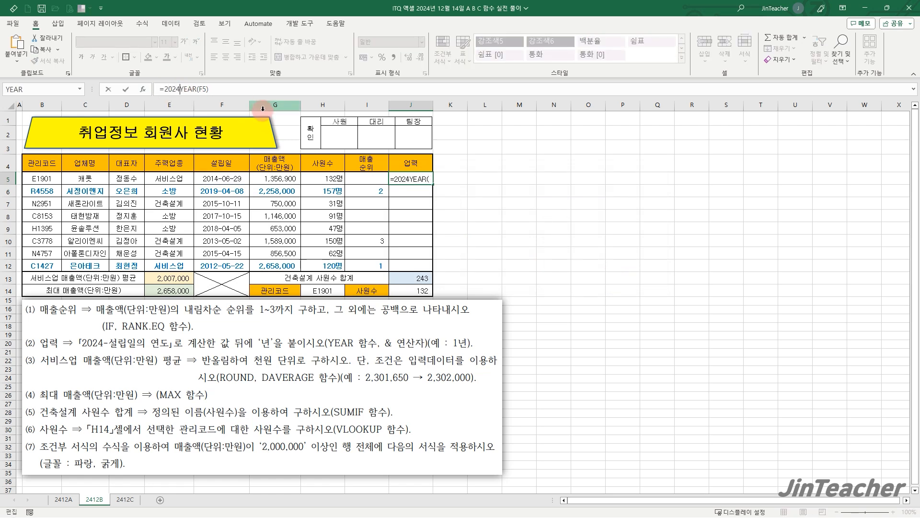
left_click(248, 91)
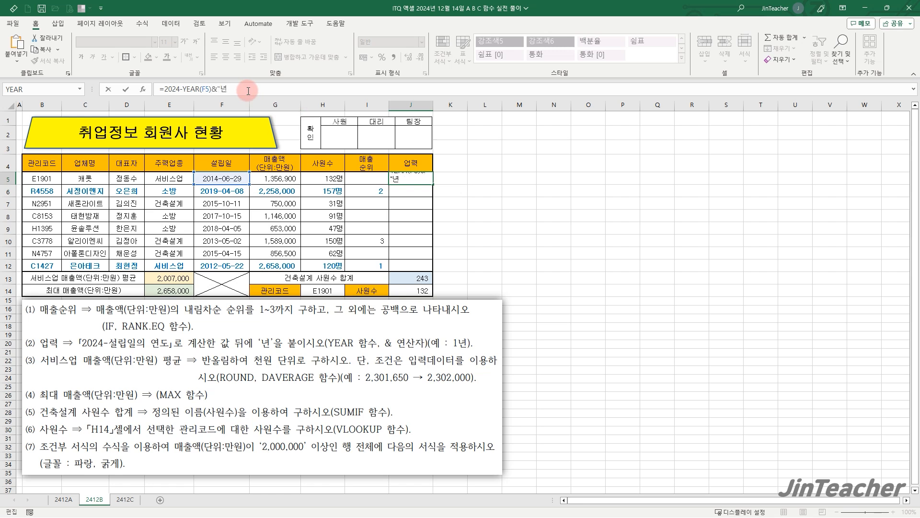
type("&\"년\"")
key("Return")
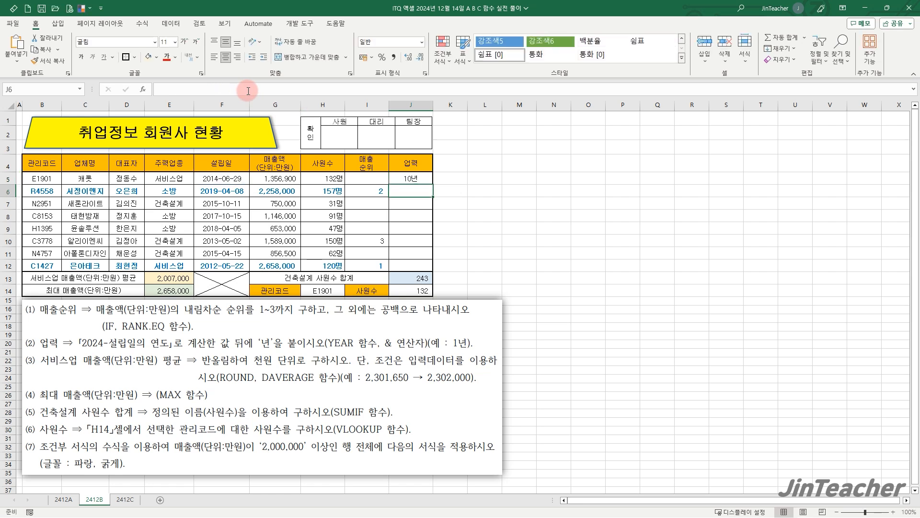
Fill the 업력 formula from J5 down through J12 on sheet 2412B without formatting
left_click(424, 178)
left_click_drag(433, 184, 426, 270)
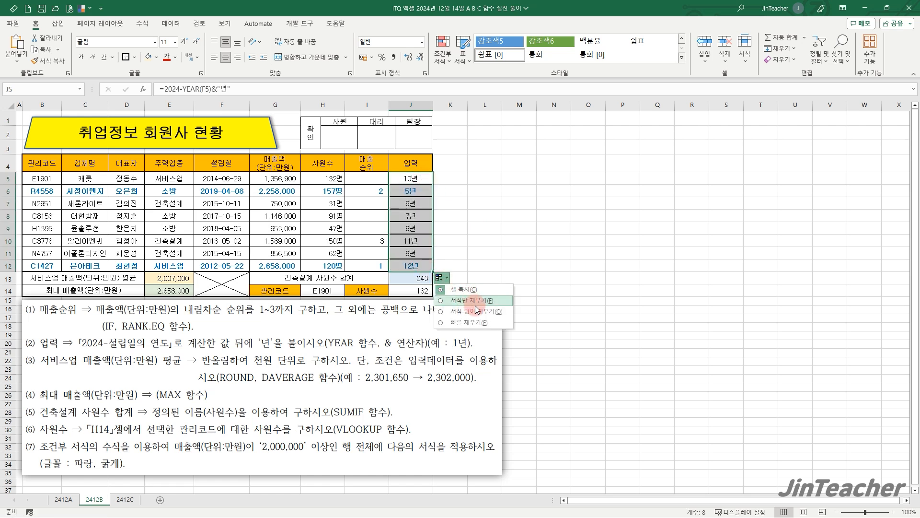
left_click(420, 263)
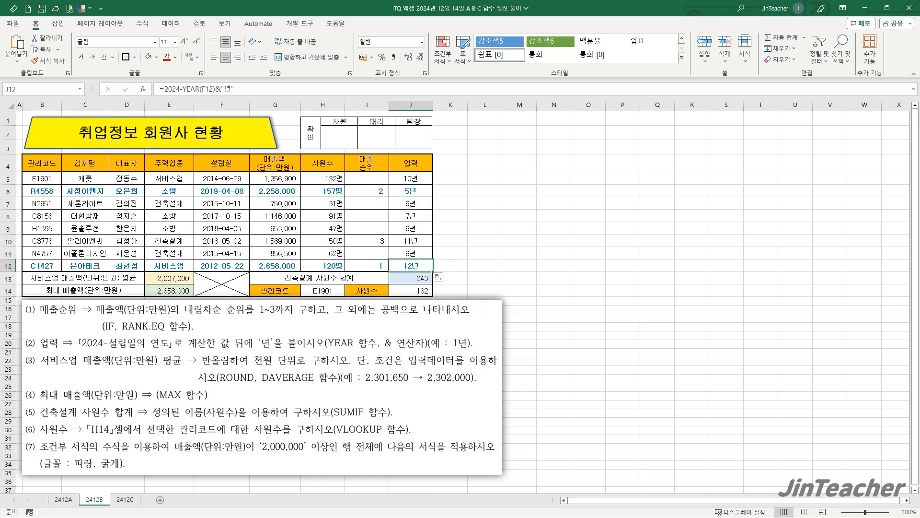